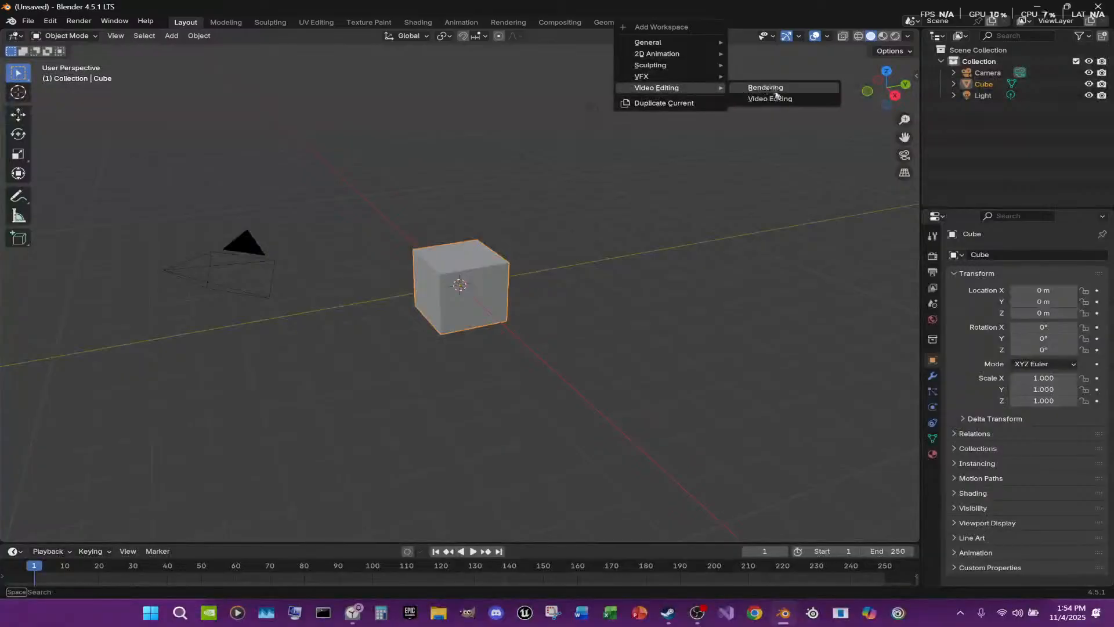
# Add a Video Editing workspace and set its file browser to the root of the C:\ drive
pyautogui.click(772, 99)
pyautogui.click(44, 55)
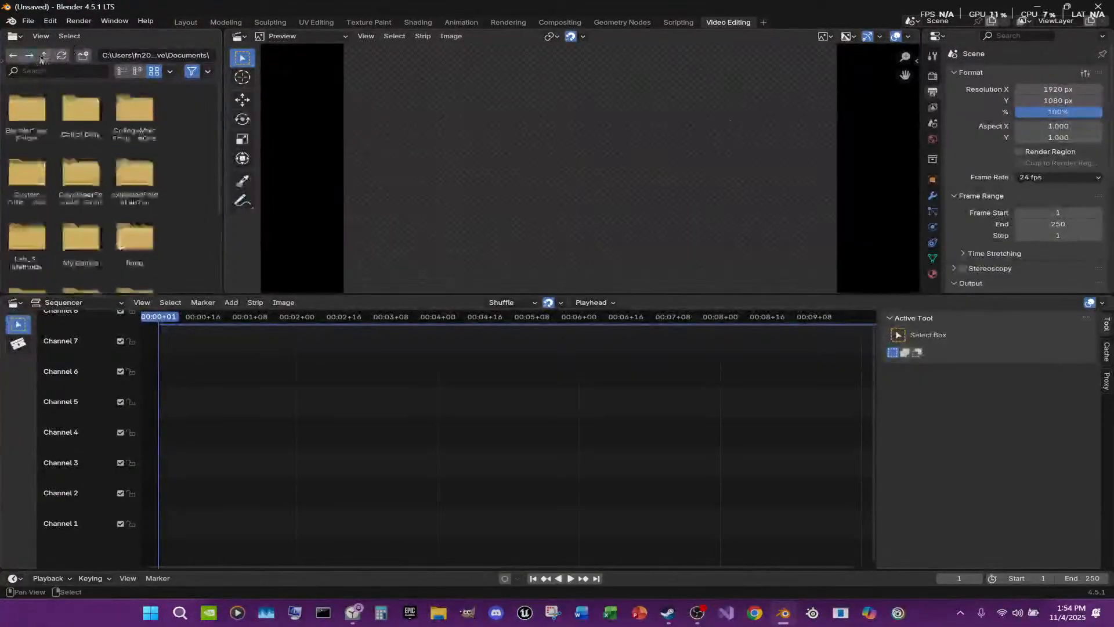
pyautogui.click(45, 55)
pyautogui.click(44, 55)
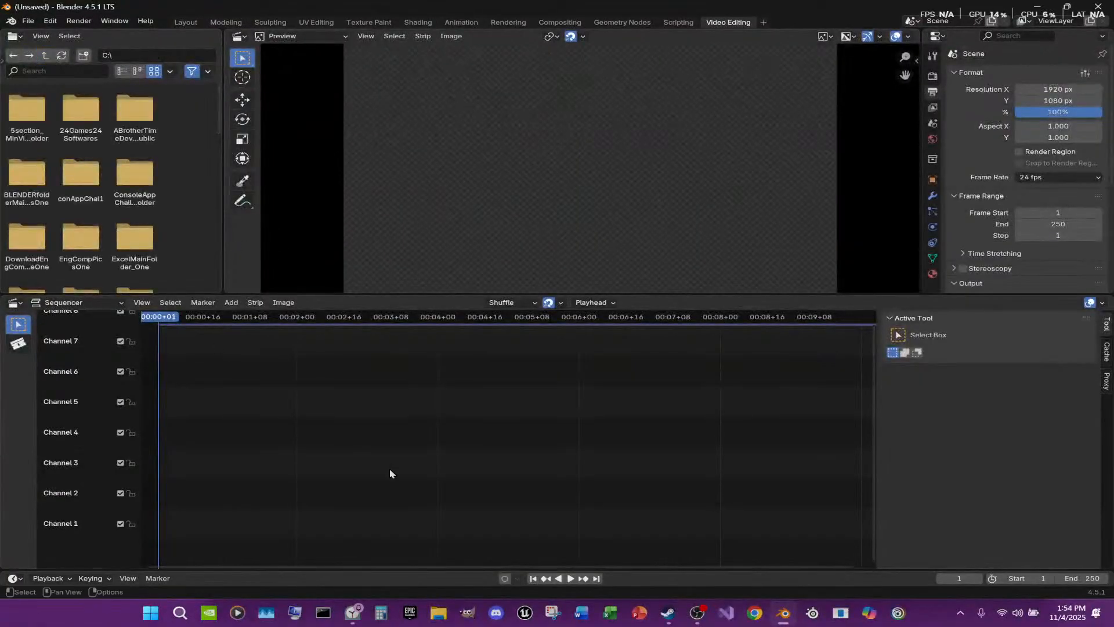
# Switch to Chrome and open the meetings of the Programming I - Online class on the Full Sail site
pyautogui.click(756, 617)
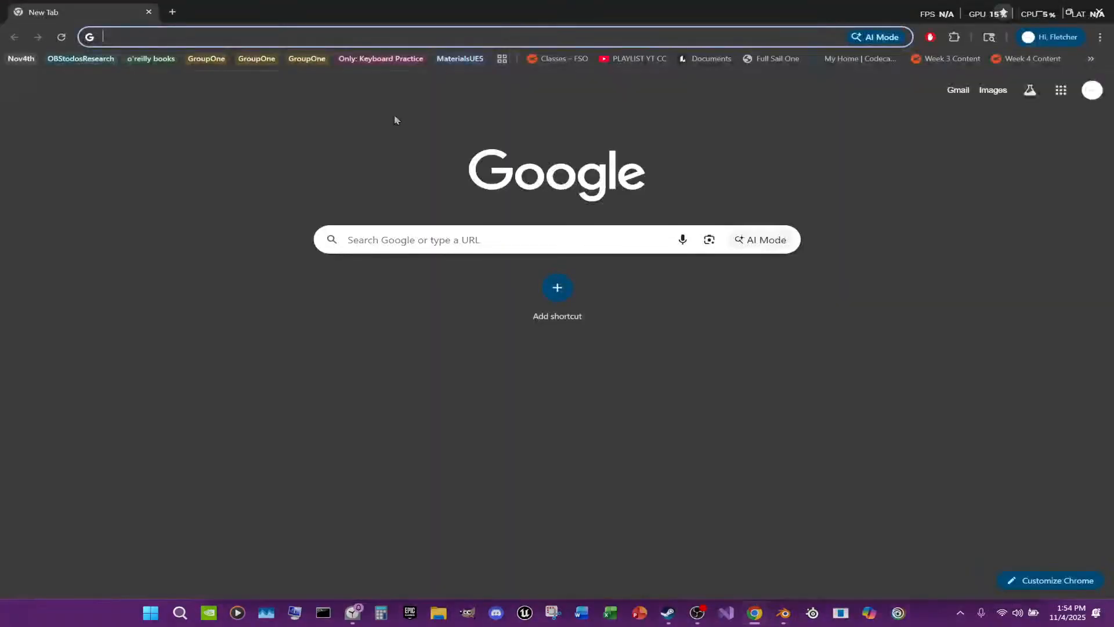
pyautogui.click(577, 60)
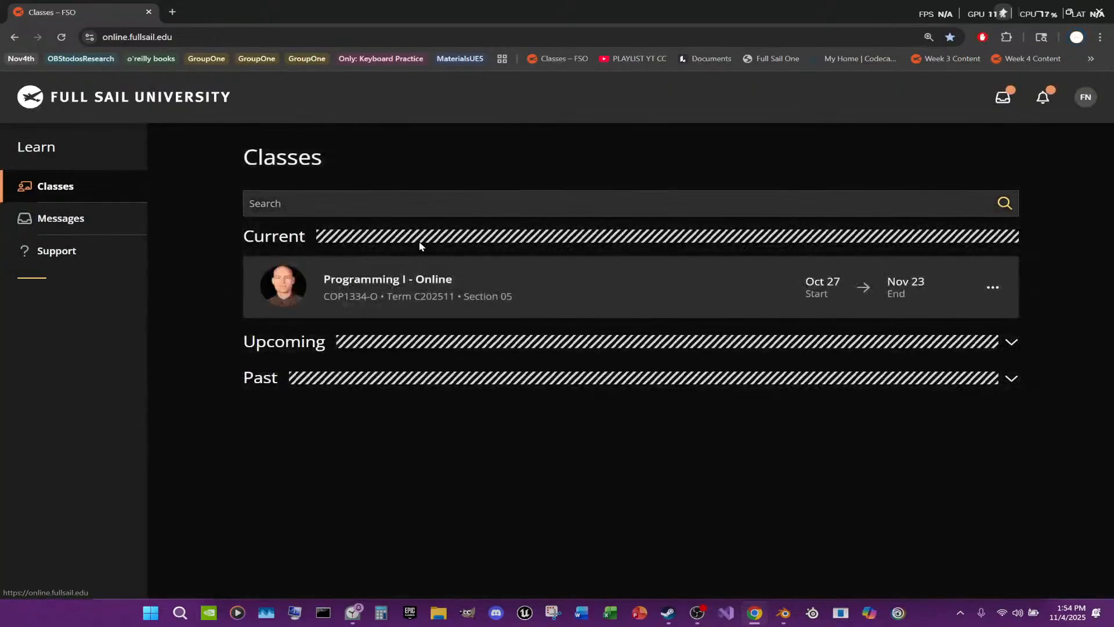
pyautogui.click(427, 301)
pyautogui.scroll(-5, 67, 441)
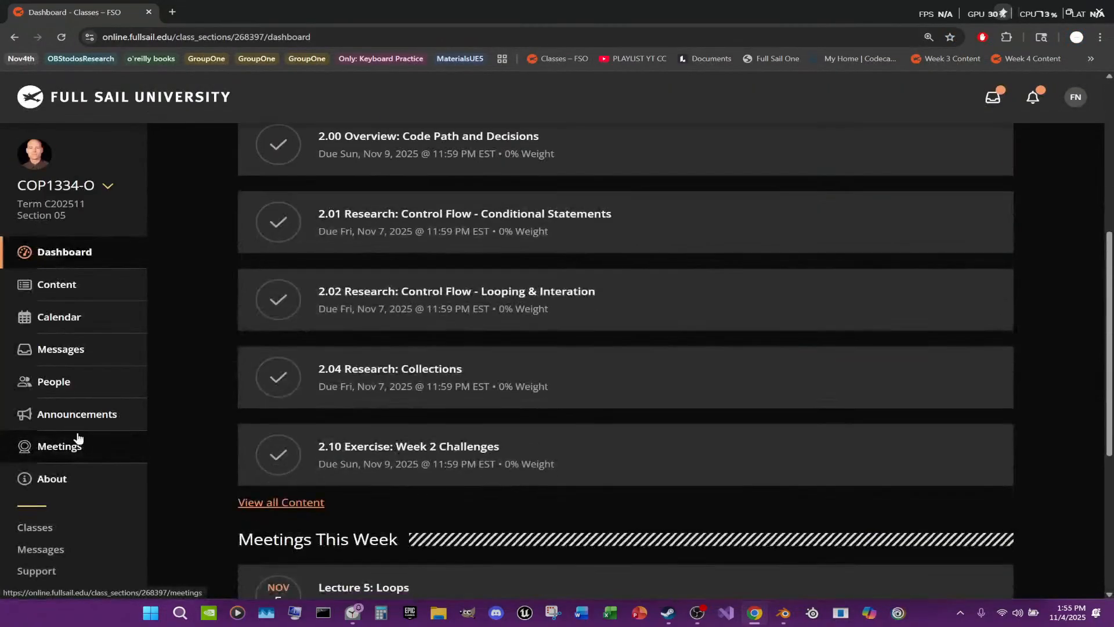
pyautogui.click(78, 440)
# Open the recordings of the past meeting "Lecture 1: Welcome to PG1"
pyautogui.scroll(-3, 480, 511)
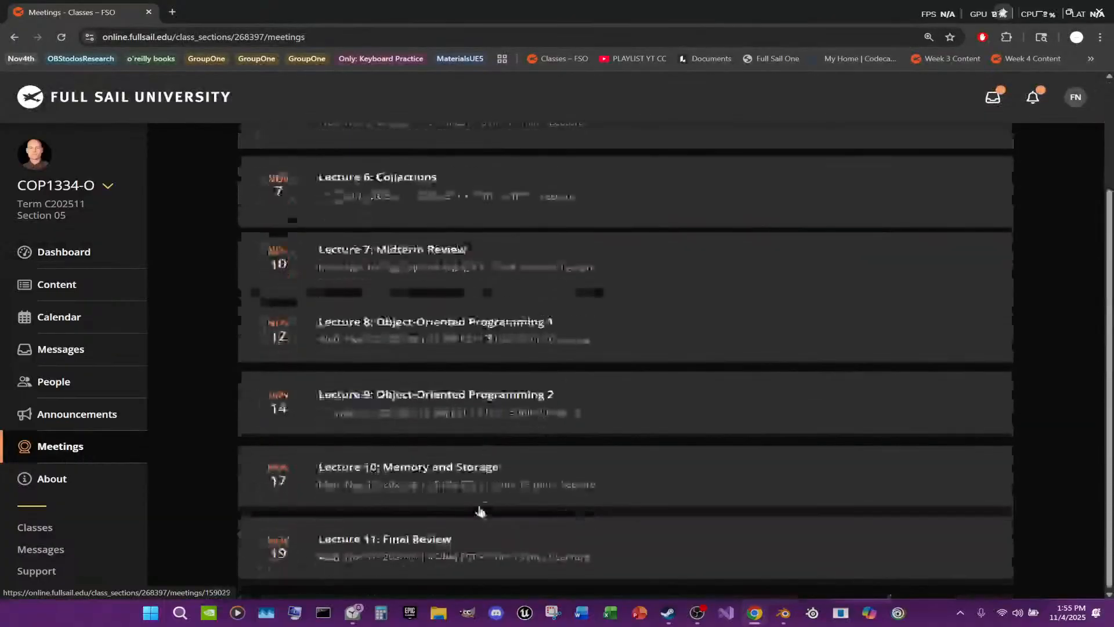
pyautogui.scroll(3, 537, 374)
pyautogui.click(540, 155)
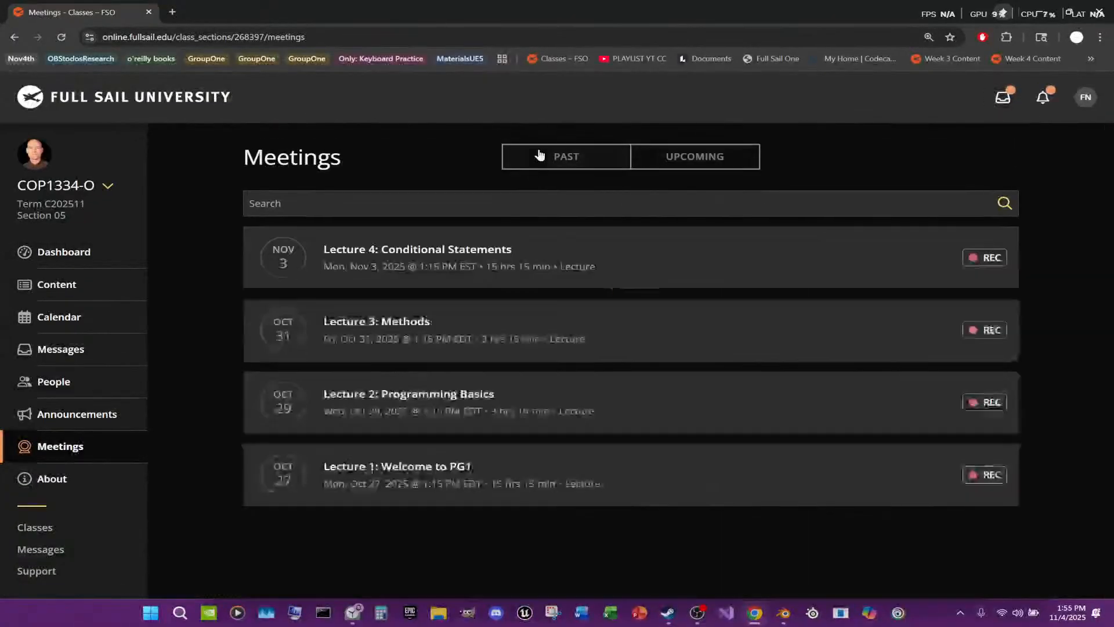
pyautogui.click(500, 475)
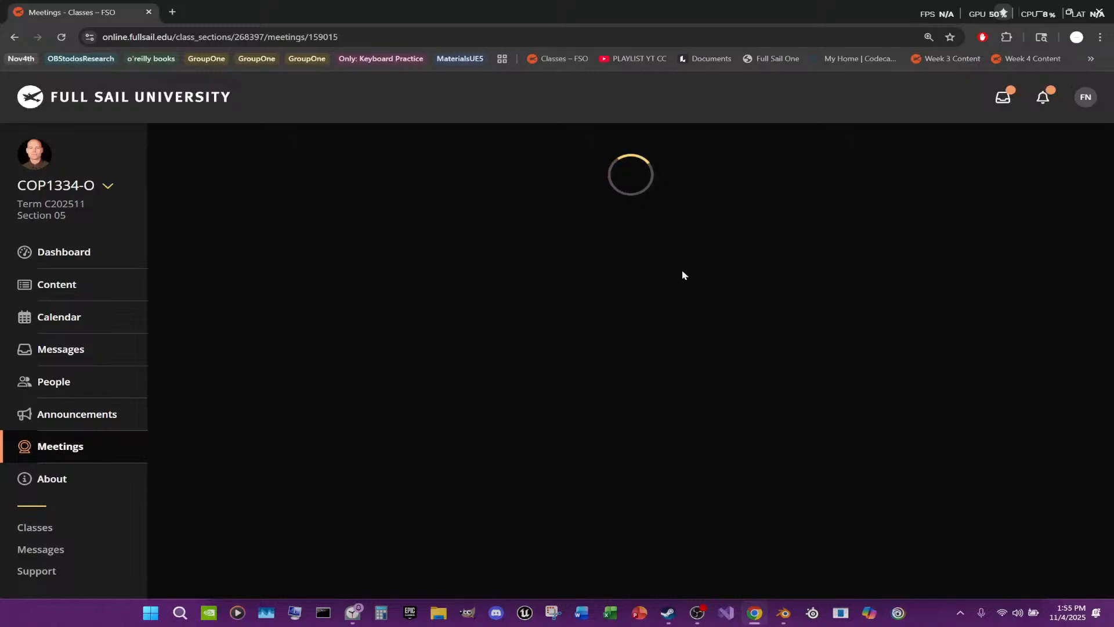
pyautogui.click(641, 313)
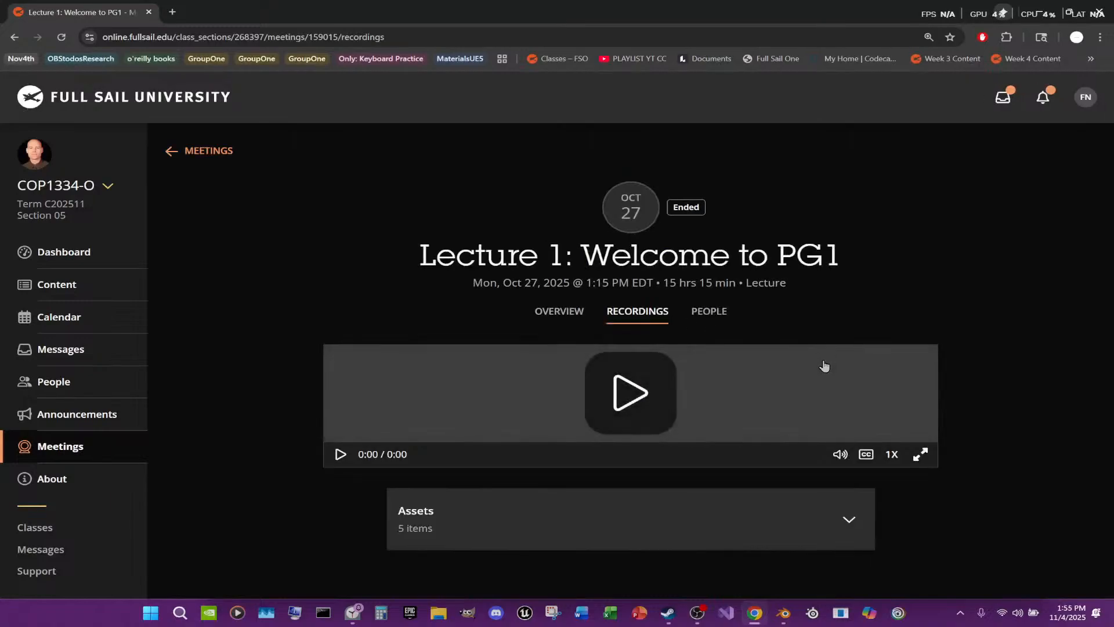
# Download the lecture's Video asset and show the downloaded file in its folder
pyautogui.scroll(-3, 1039, 504)
pyautogui.click(859, 551)
pyautogui.scroll(-4, 874, 523)
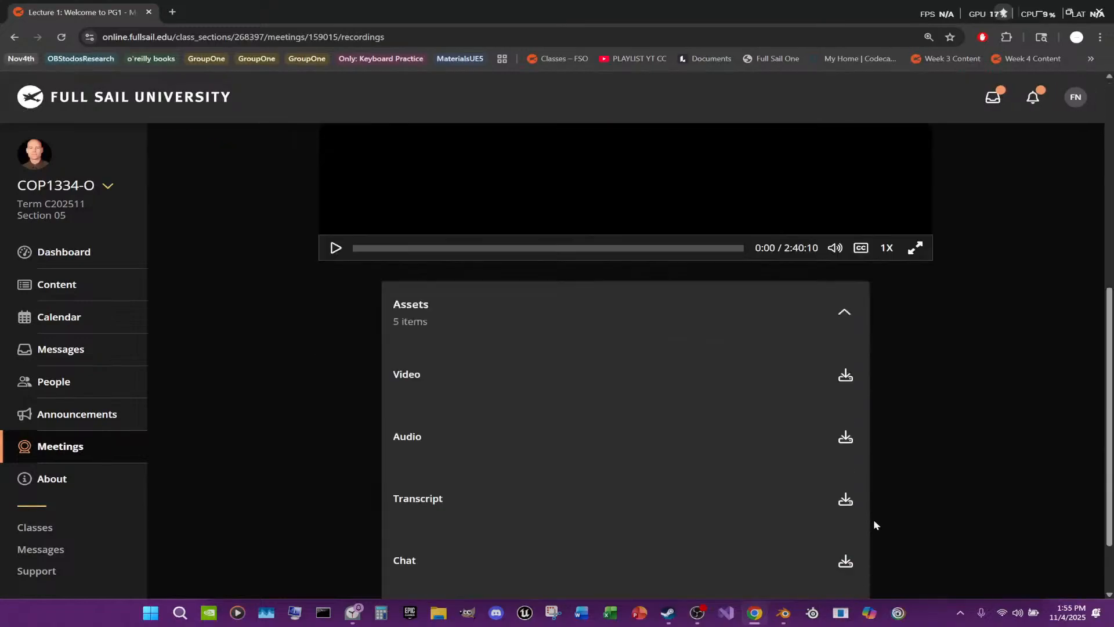
pyautogui.click(846, 325)
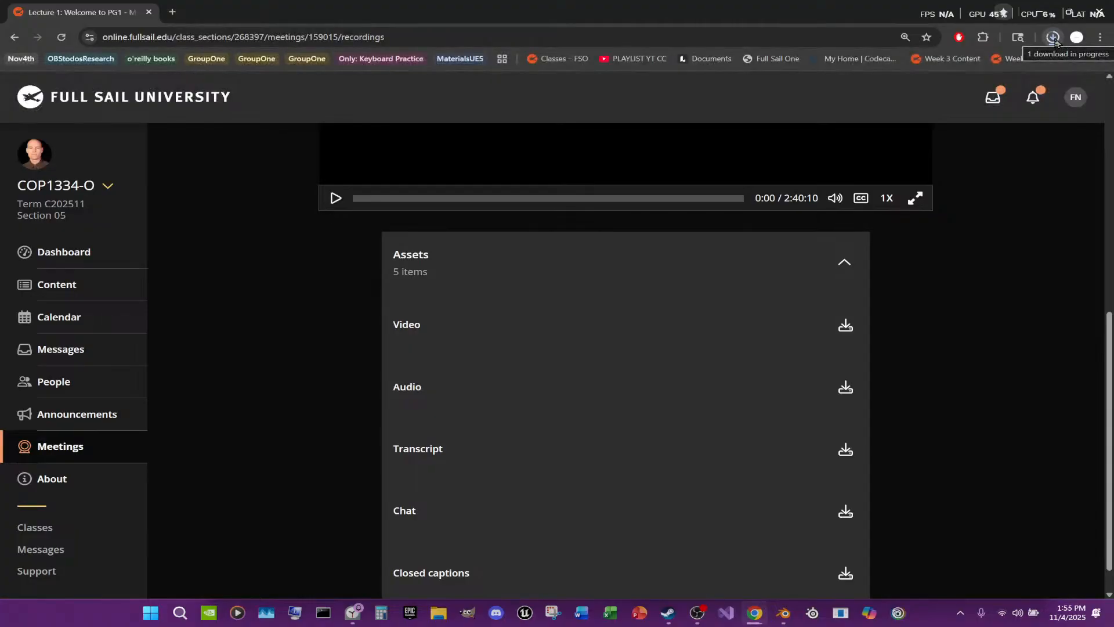
pyautogui.click(1053, 37)
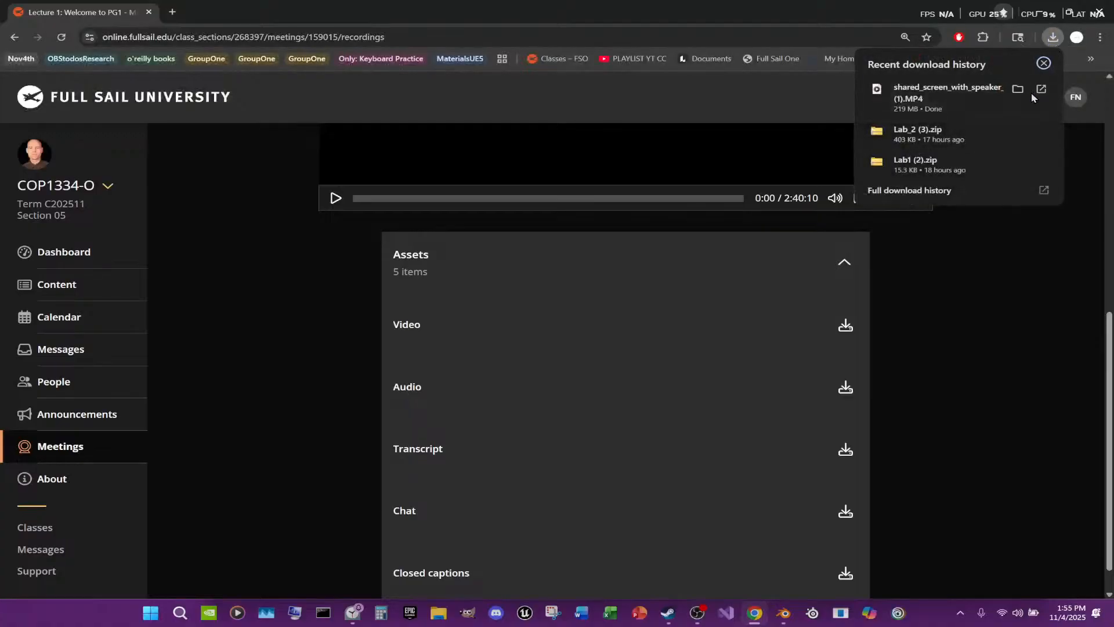
pyautogui.click(1018, 89)
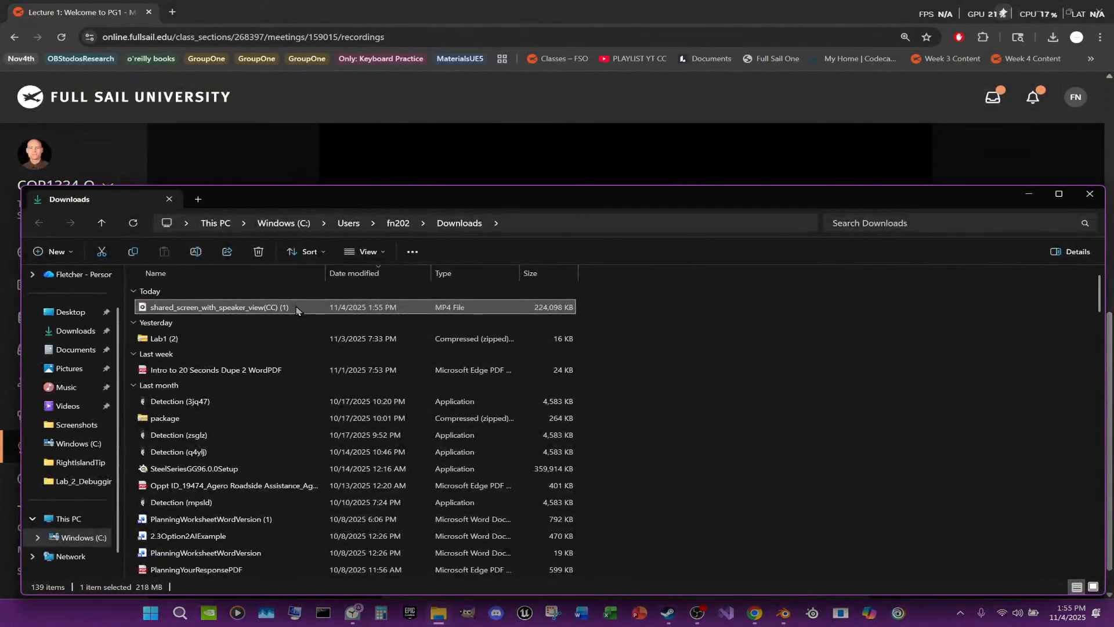
# Rename the downloaded MP4 file as Lecture1RecordingDownloadToEdit
pyautogui.press('F2')
pyautogui.write('Lecture1Recordi')
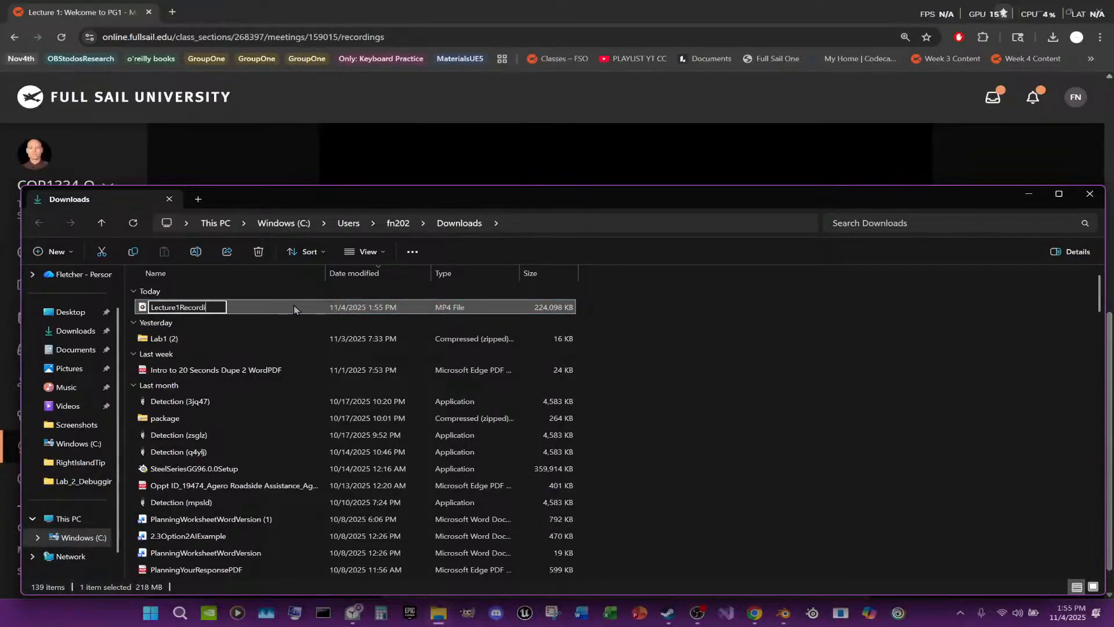
pyautogui.write('ngDownloadToEdit')
pyautogui.press('Return')
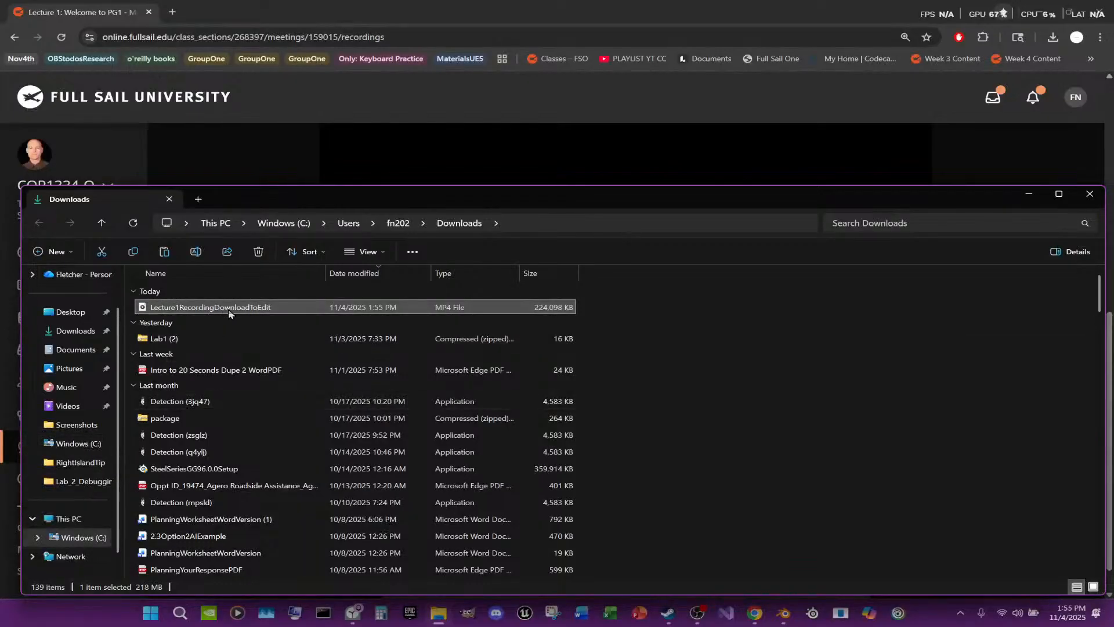
# Create a folder named lecture1Recording_Holder in the root of the C: drive
pyautogui.click(84, 538)
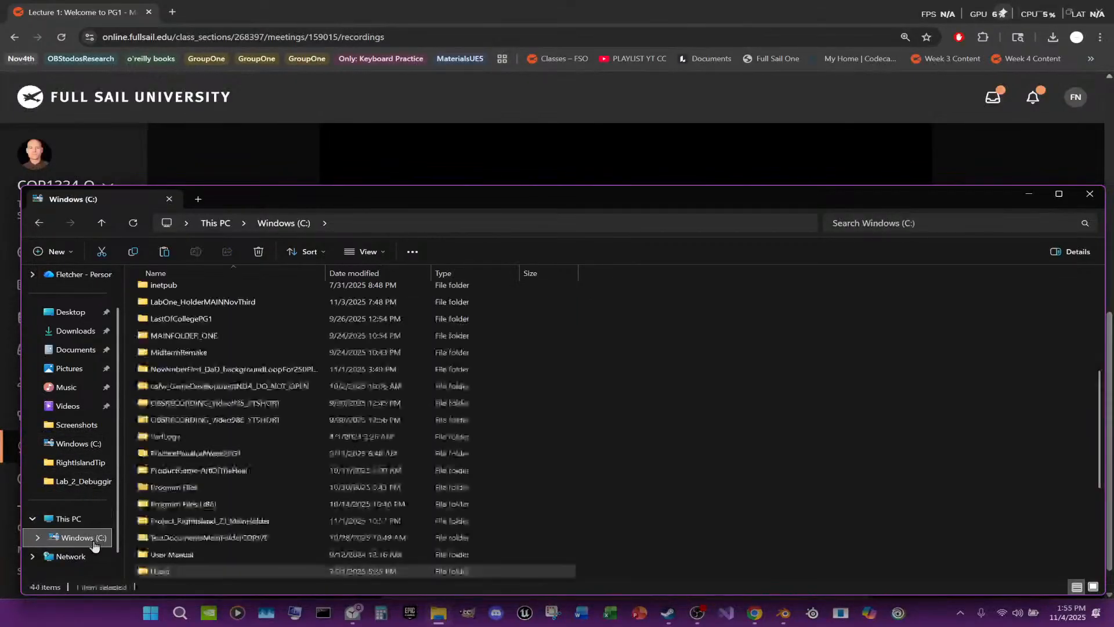
pyautogui.click(60, 251)
pyautogui.click(104, 284)
pyautogui.write('lecture1Recording_')
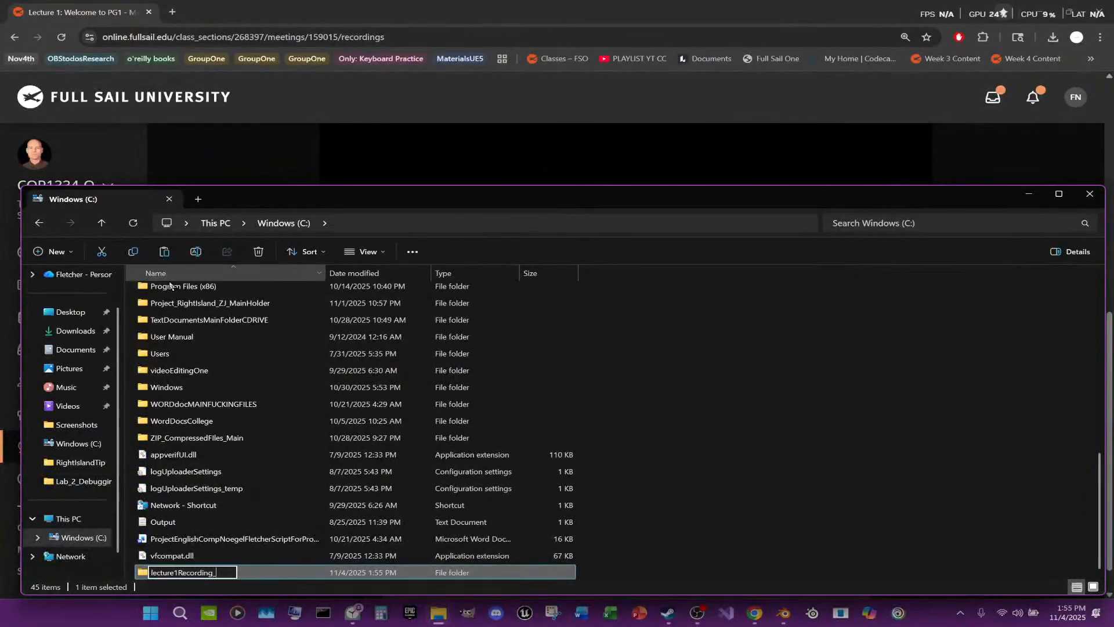
pyautogui.write('Holder')
pyautogui.press('Return')
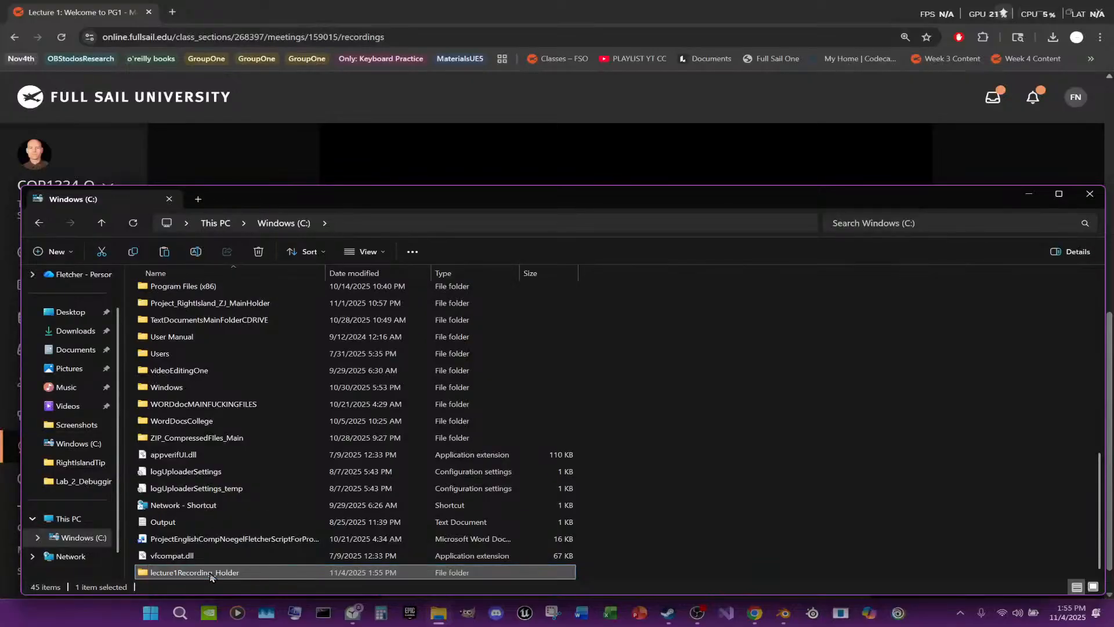
# Create a subfolder named raw inside lecture1Recording_Holder and paste the copied lecture recording into it
pyautogui.press('Return')
pyautogui.click(39, 254)
pyautogui.click(89, 275)
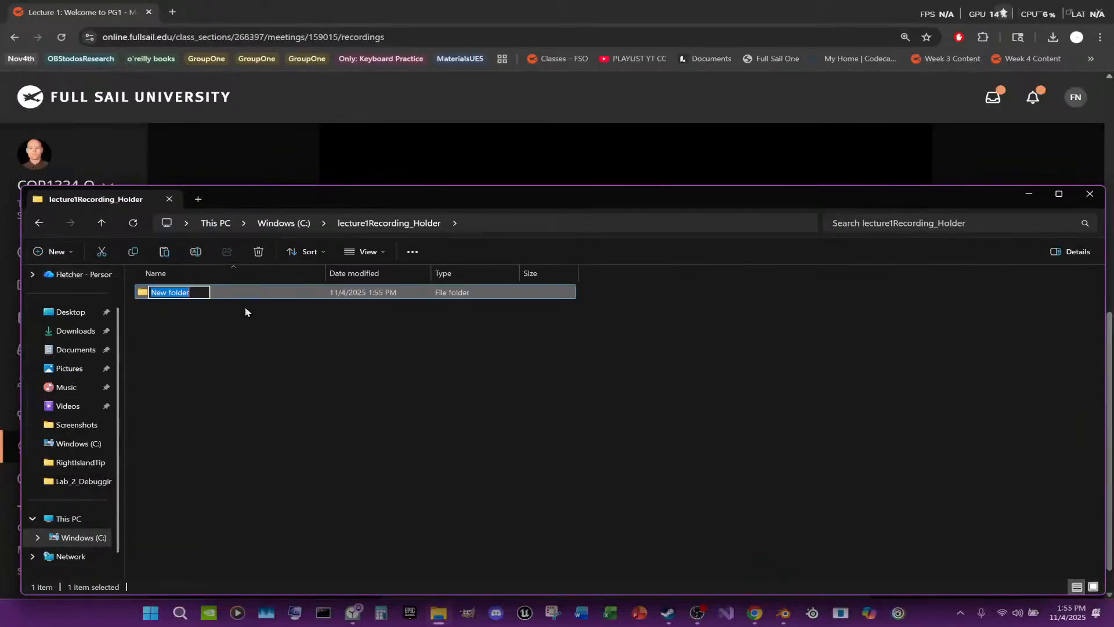
pyautogui.write('raw')
pyautogui.press('Return')
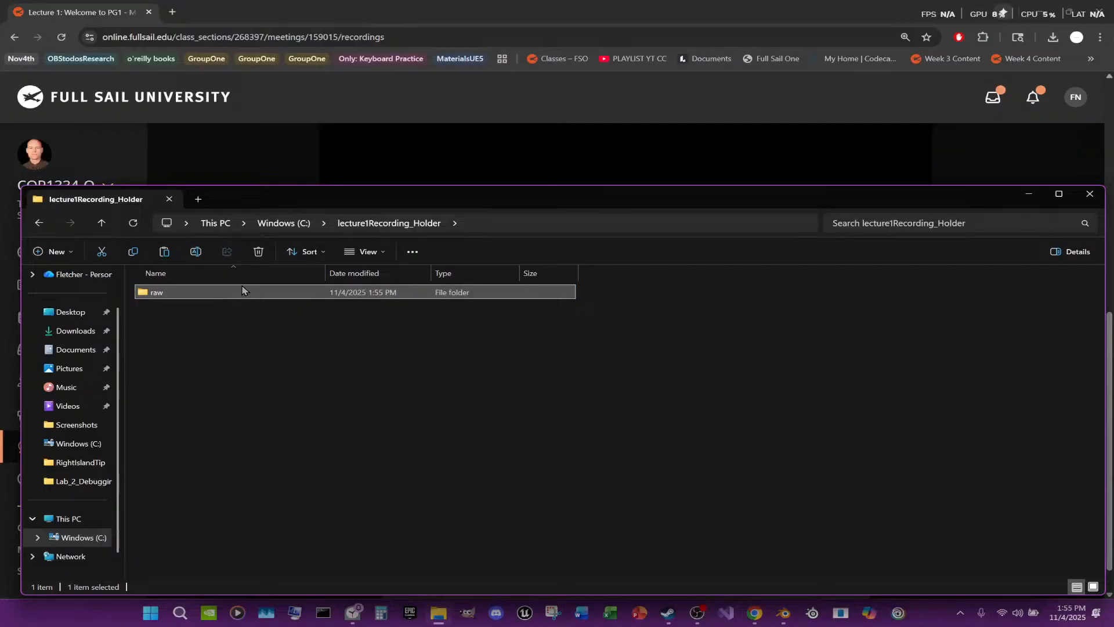
pyautogui.doubleClick(247, 292)
pyautogui.hotkey('ctrl', 'v')
pyautogui.hotkey('alt', 'Left')
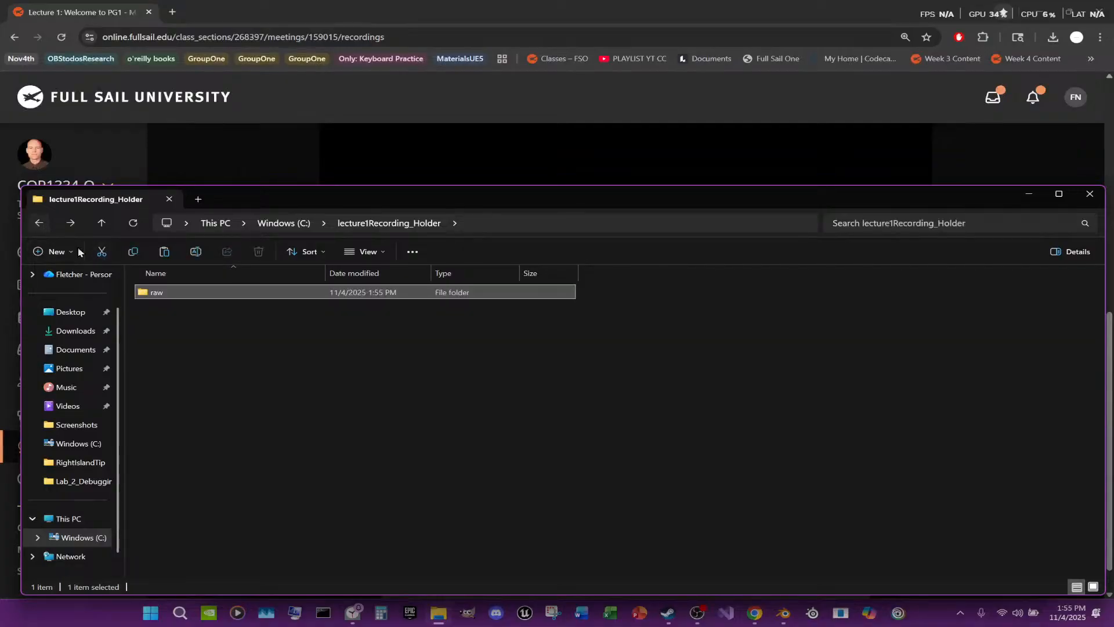
# Create a second subfolder named editing in lecture1Recording_Holder and paste the lecture recording into it
pyautogui.click(56, 251)
pyautogui.click(87, 290)
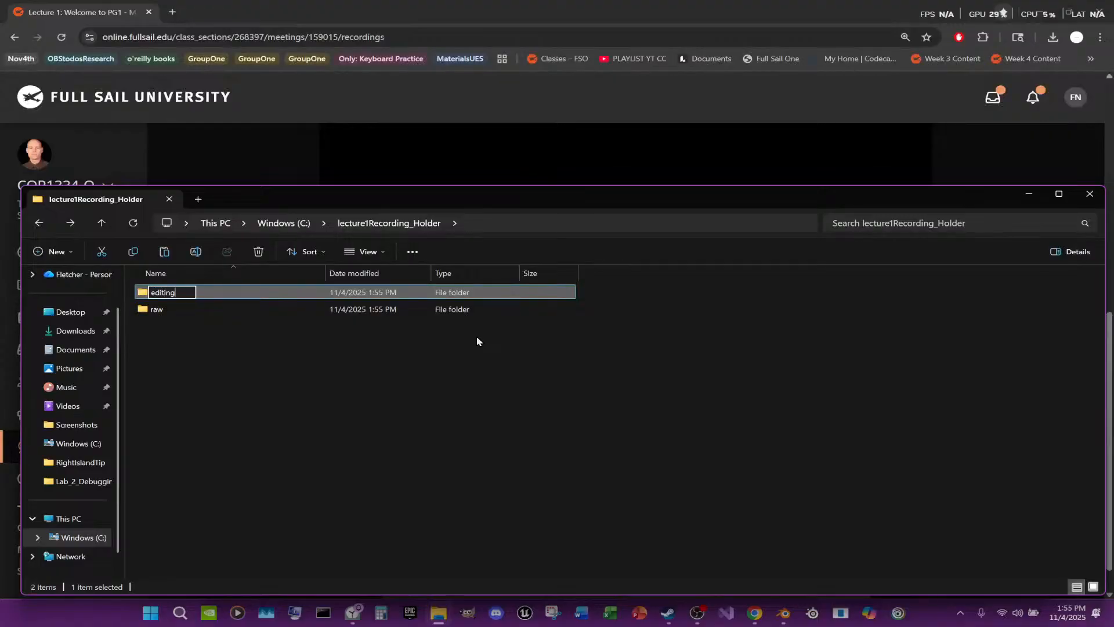
pyautogui.press('Return')
pyautogui.doubleClick(549, 296)
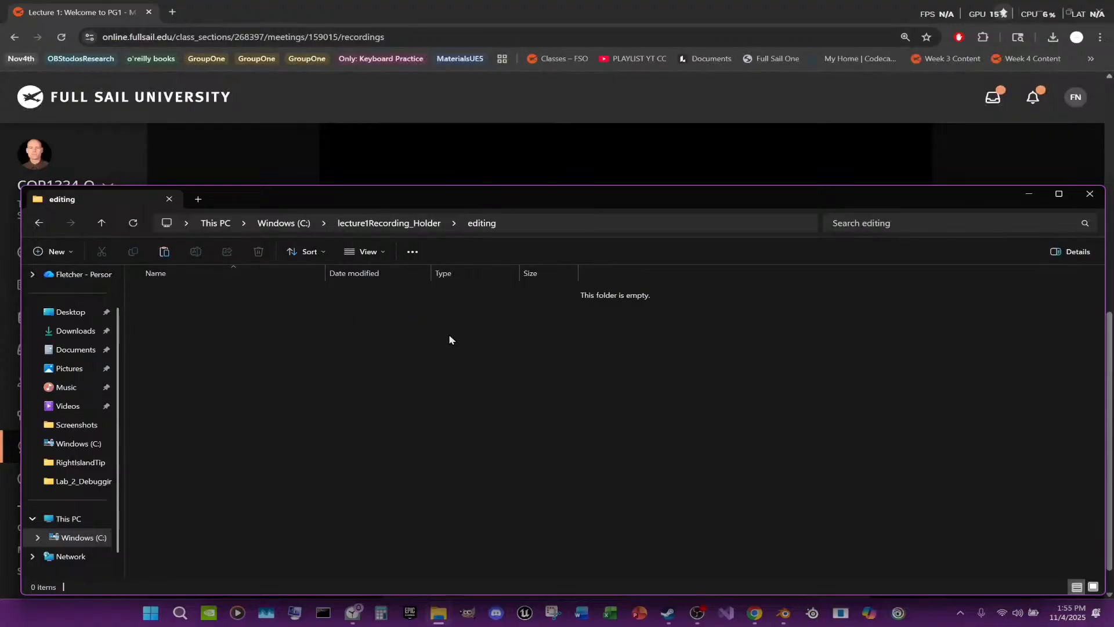
pyautogui.hotkey('ctrl', 'v')
# Switch to Blender, look for the lecture1Recording_Holder folder in the file browser and refresh the C:\ listing
pyautogui.click(784, 612)
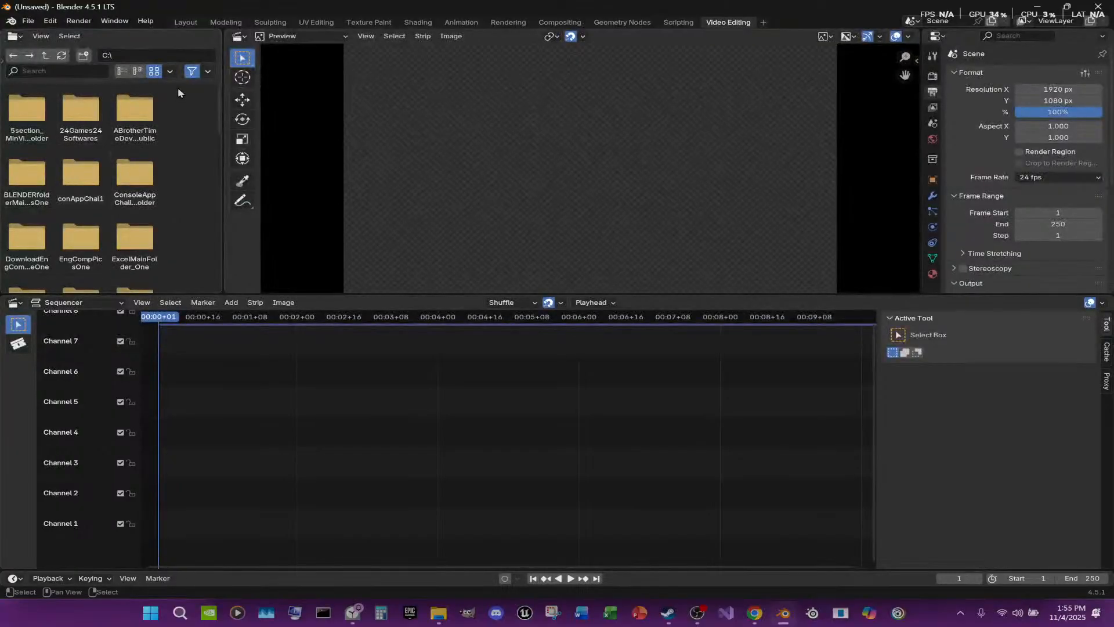
pyautogui.scroll(-10, 174, 174)
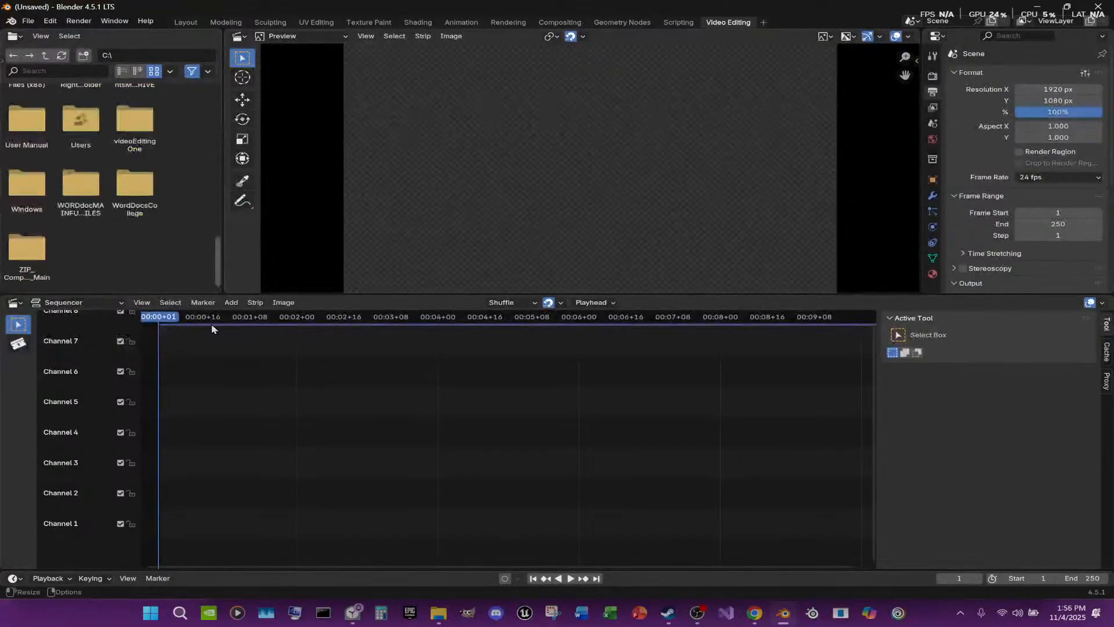
pyautogui.scroll(5, 209, 278)
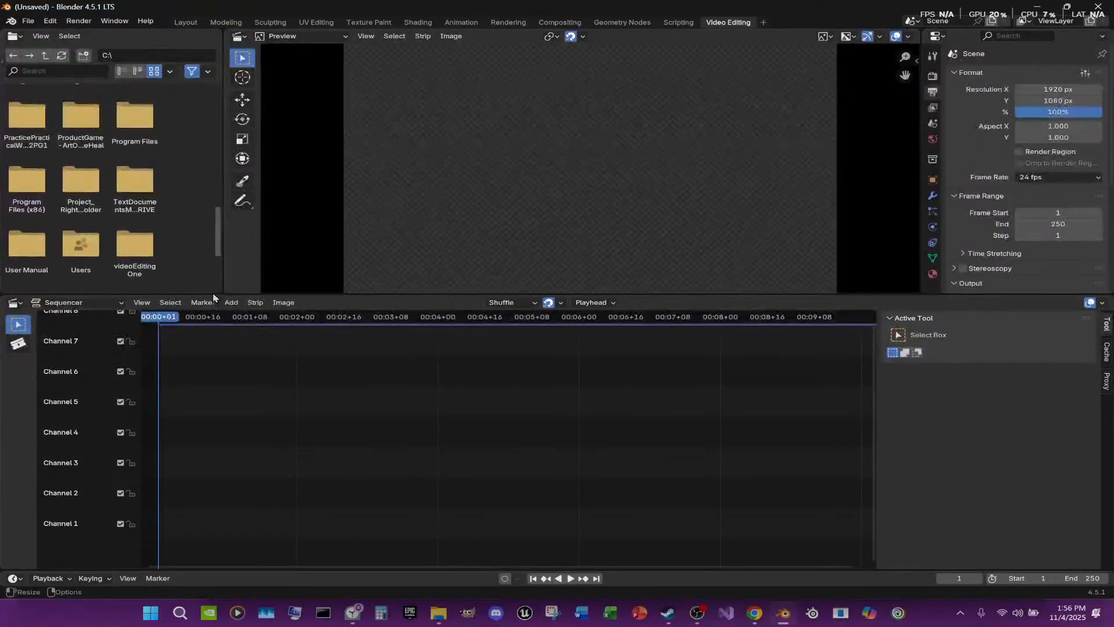
pyautogui.scroll(6, 212, 290)
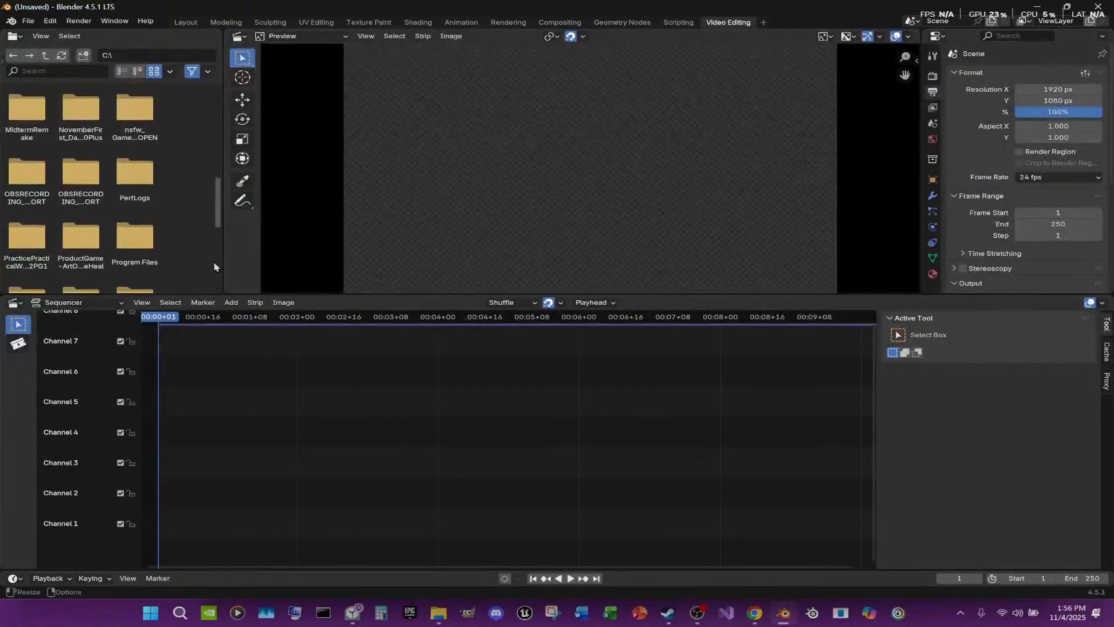
pyautogui.scroll(8, 218, 238)
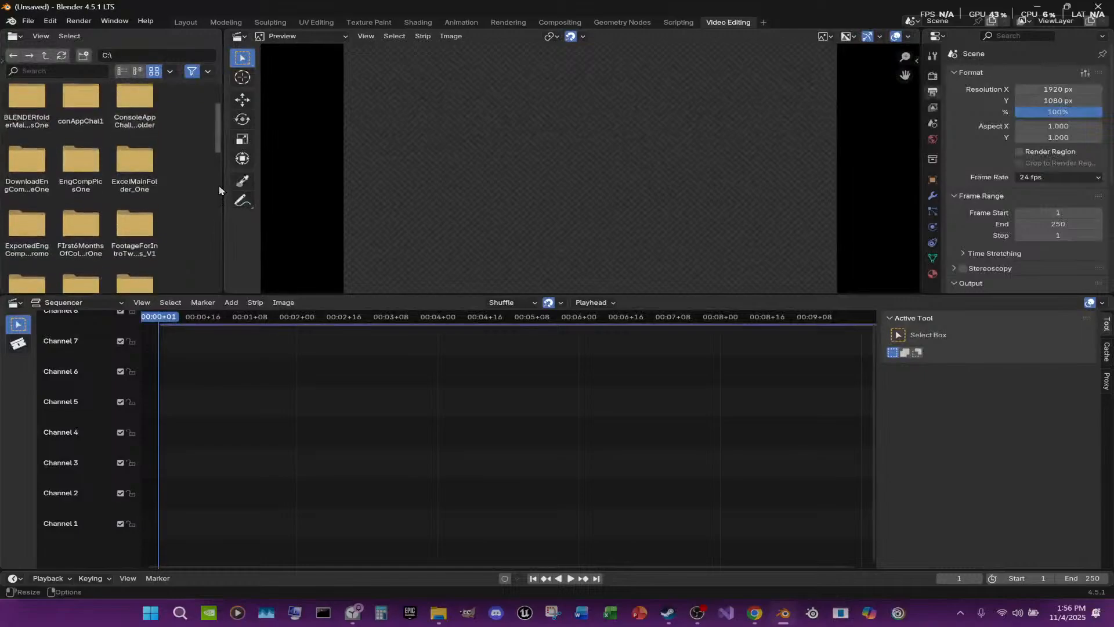
pyautogui.scroll(-8, 220, 176)
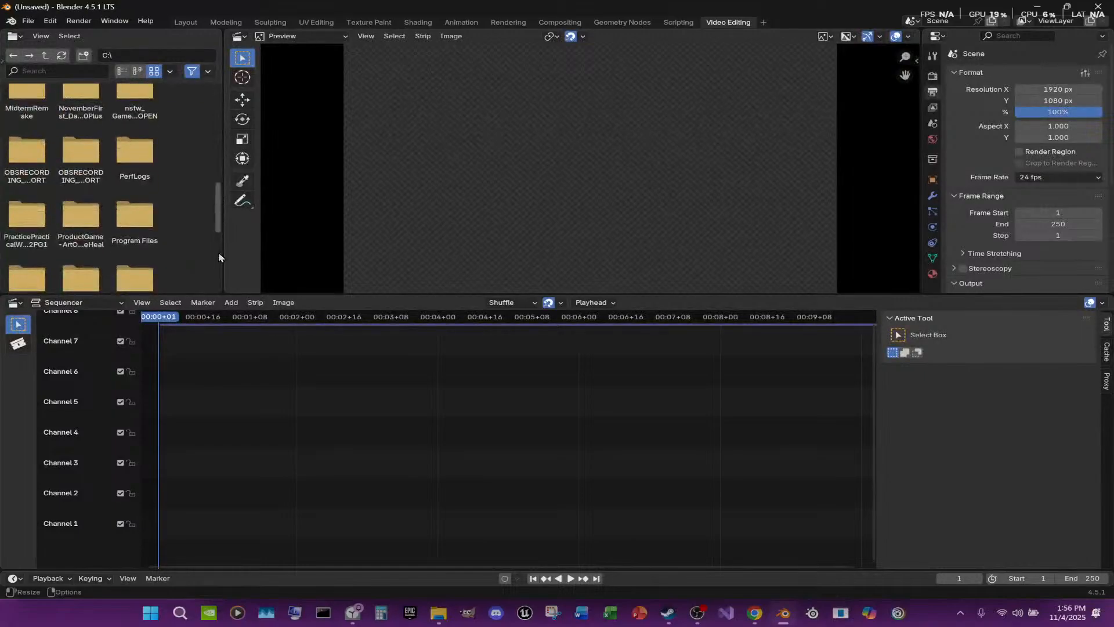
pyautogui.scroll(3, 218, 243)
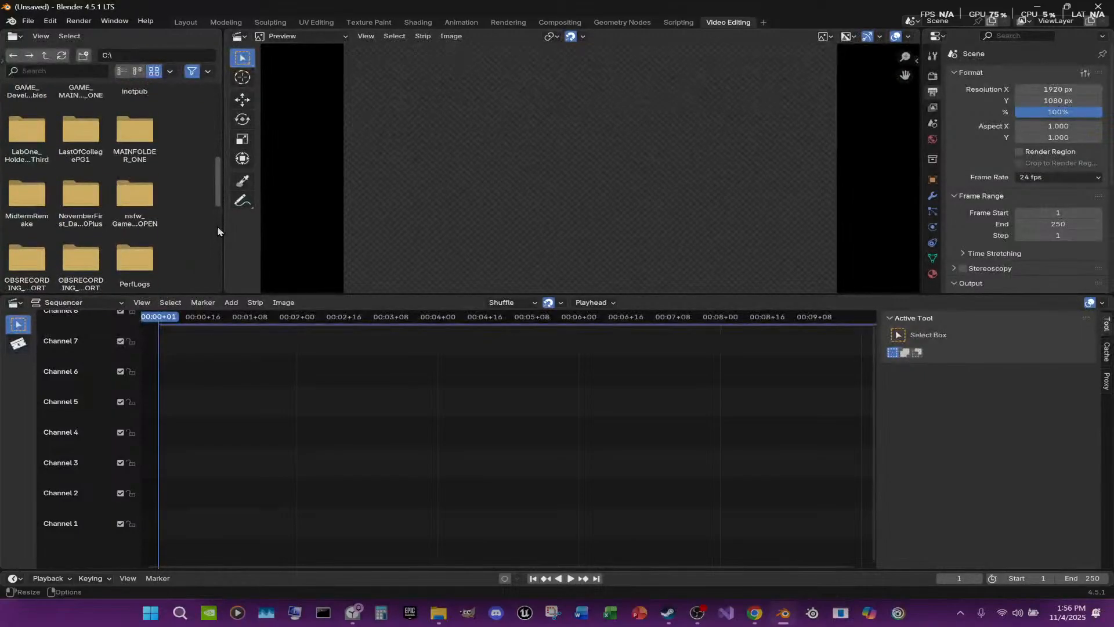
pyautogui.scroll(1, 218, 226)
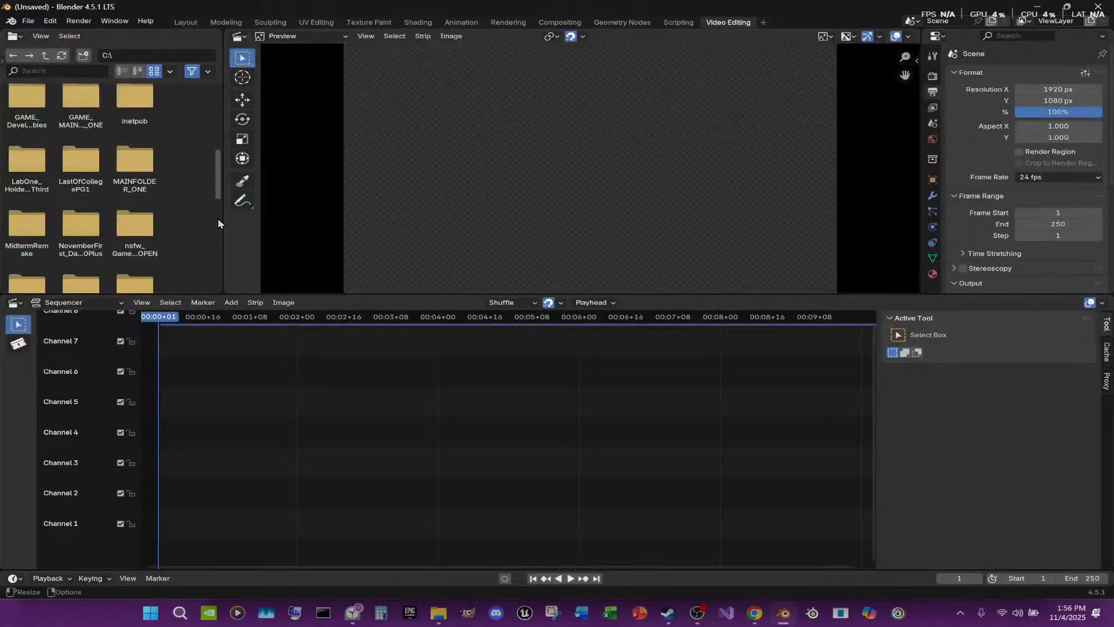
pyautogui.click(60, 55)
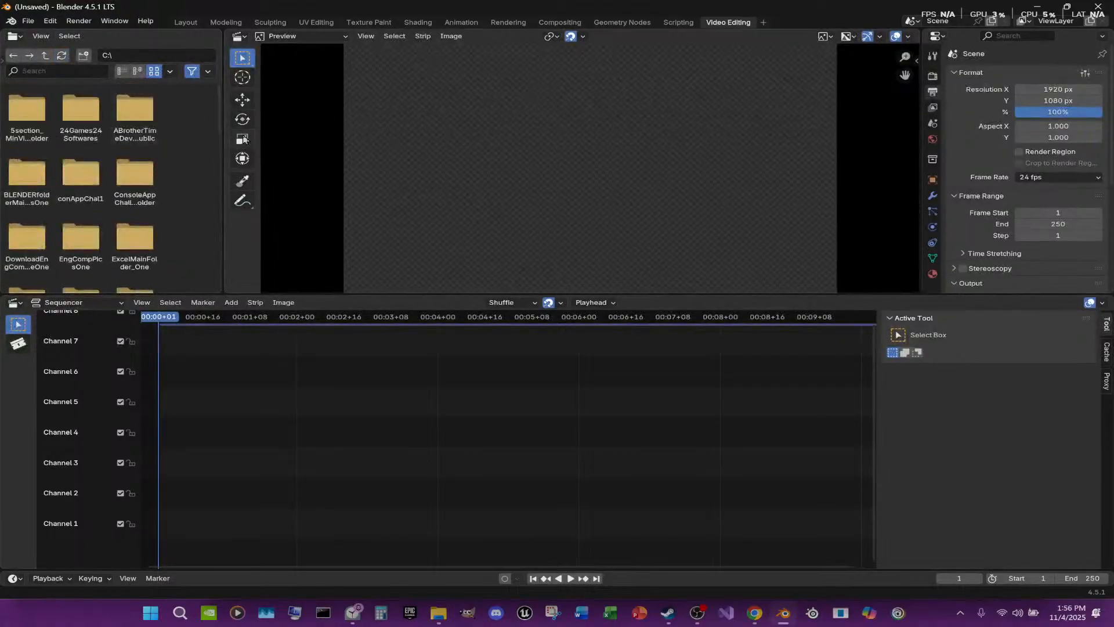
# Add Lecture1RecordingDownloadToEdit.MP4 from the lecture1Recording_Holder\editing folder to channels 1 and 2 of the sequencer, starting at the first frame
pyautogui.moveTo(223, 116); pyautogui.dragTo(225, 201)
pyautogui.doubleClick(131, 93)
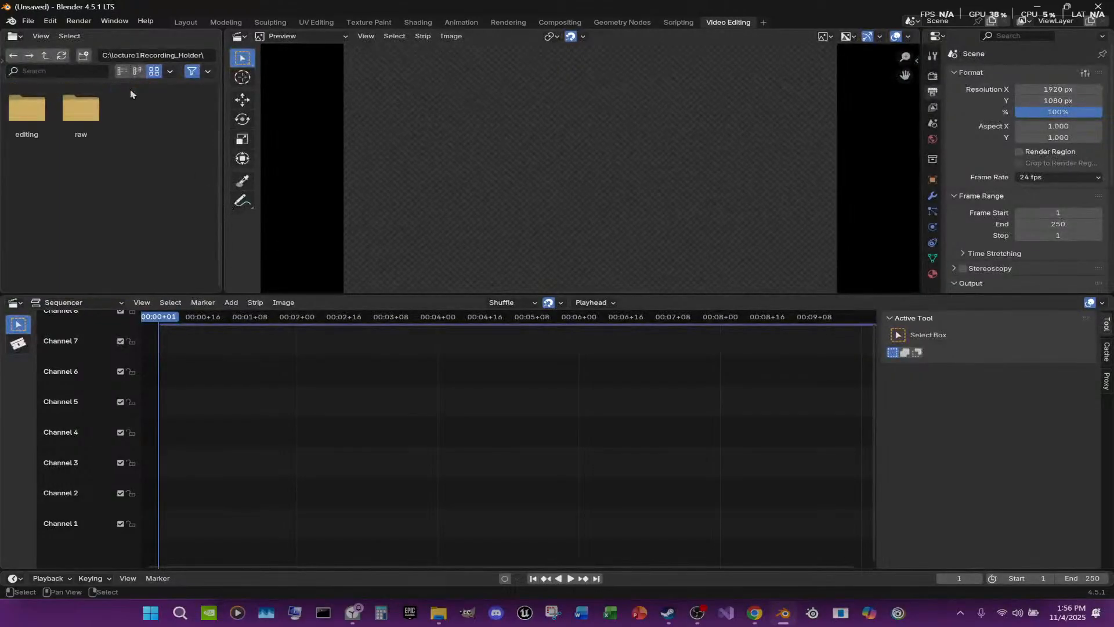
pyautogui.doubleClick(37, 109)
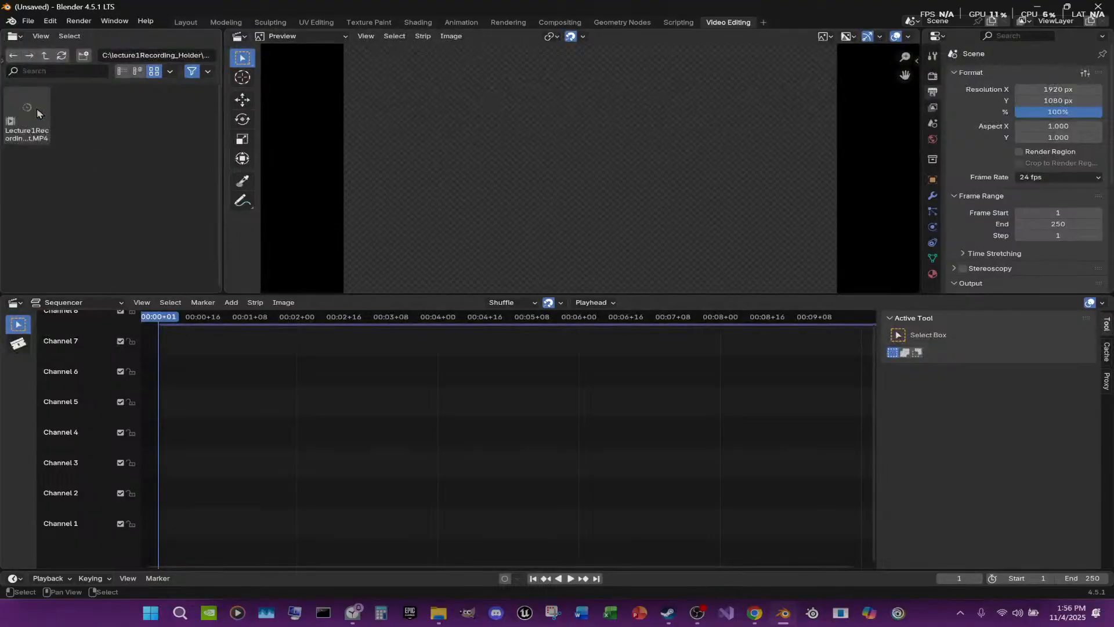
pyautogui.moveTo(42, 122); pyautogui.dragTo(162, 533)
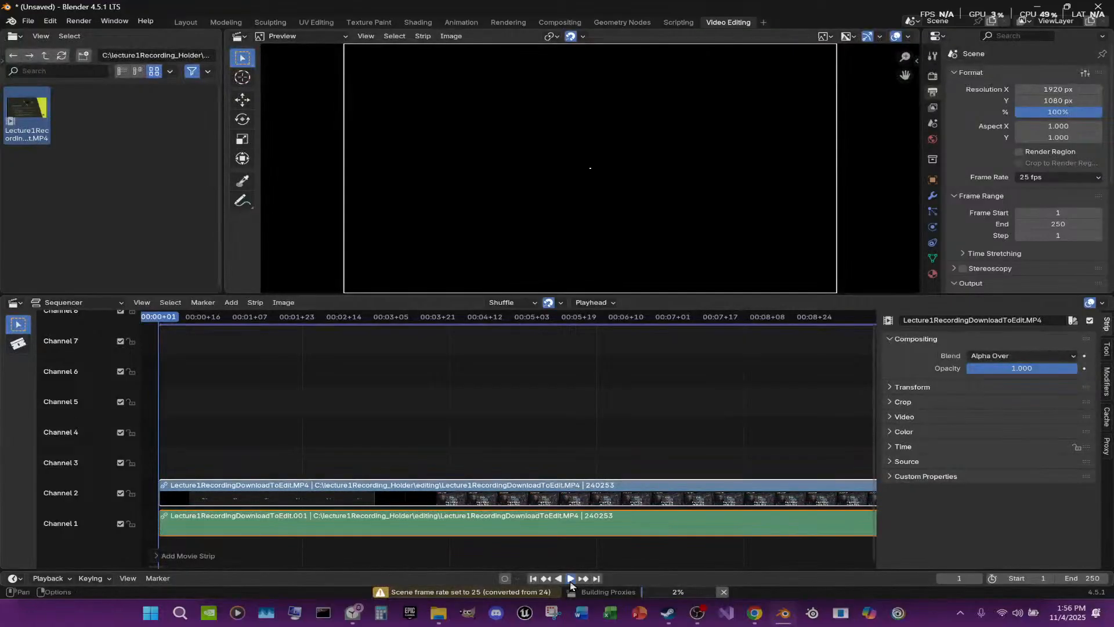
# Play the opening seconds of the lecture recording in the sequencer to check it, and stop the playback
pyautogui.click(570, 579)
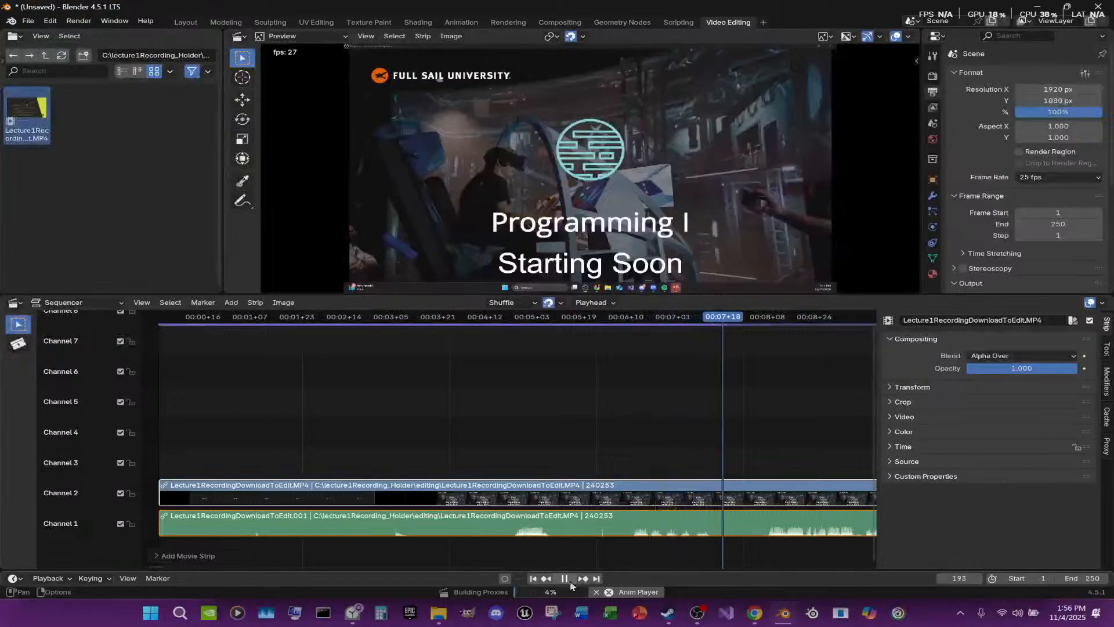
pyautogui.scroll(-3, 667, 337)
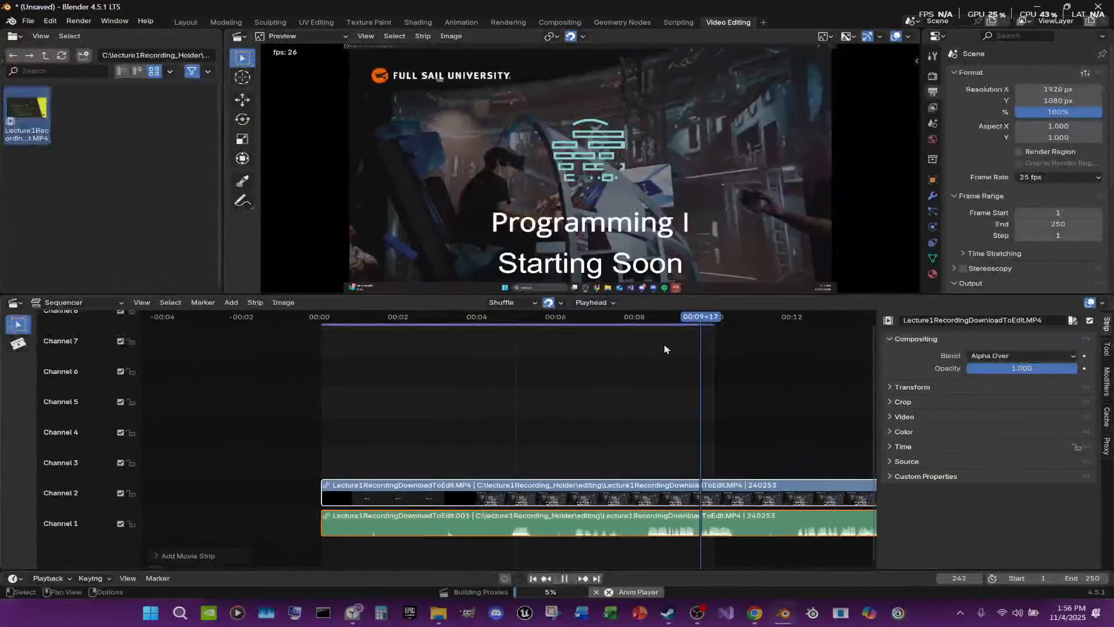
pyautogui.press('space')
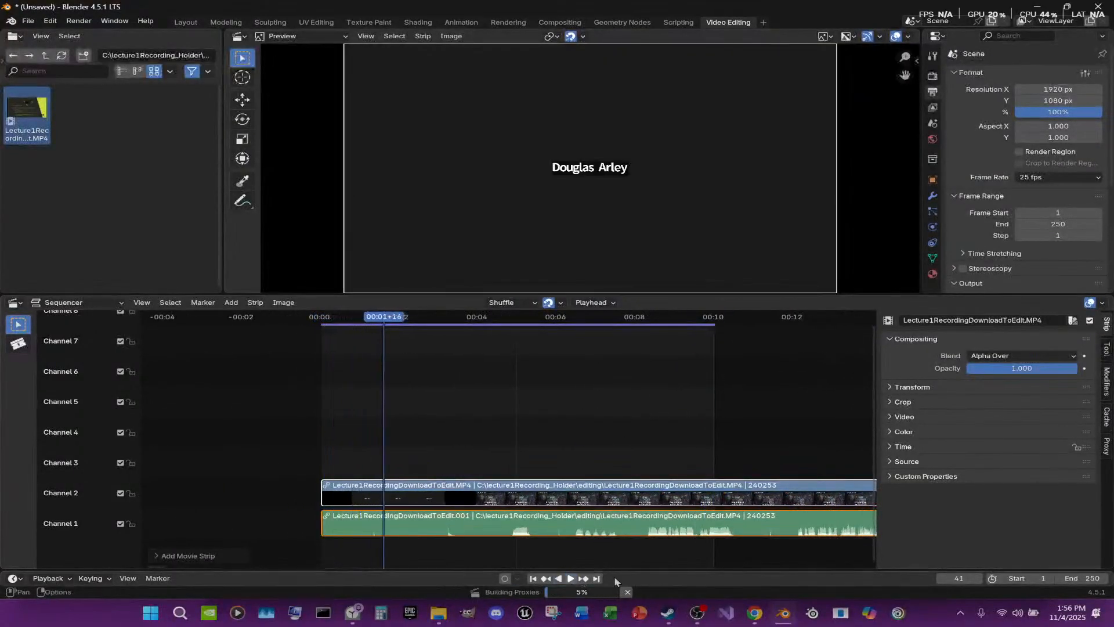
# Extend the scene's playback range by setting the end frame to 10000
pyautogui.moveTo(1087, 579); pyautogui.dragTo(1087, 580)
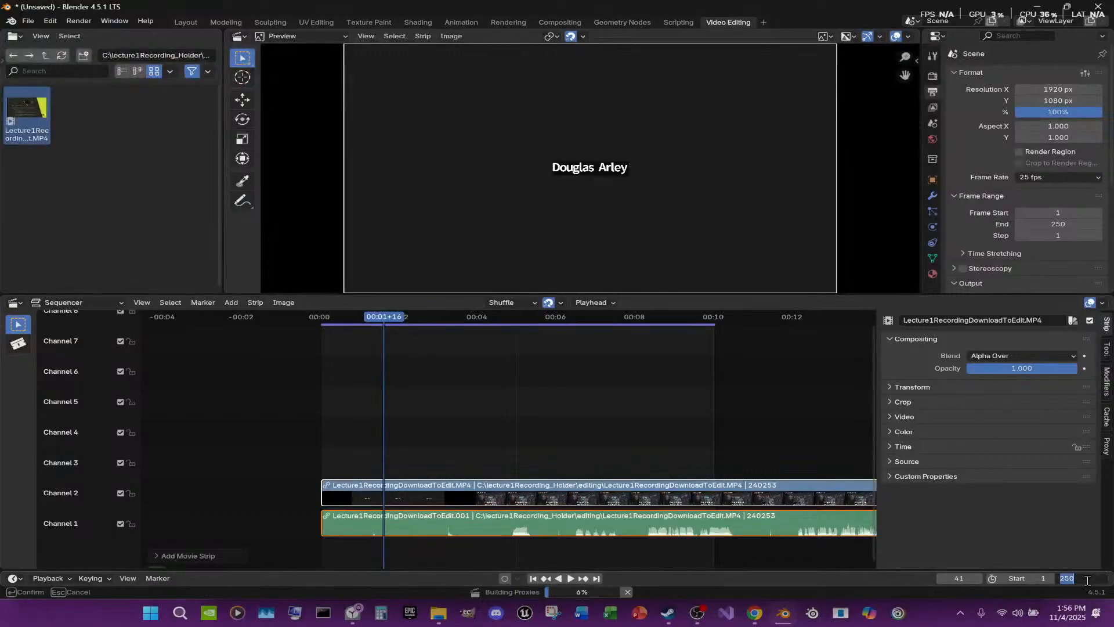
pyautogui.write('10000')
pyautogui.press('Return')
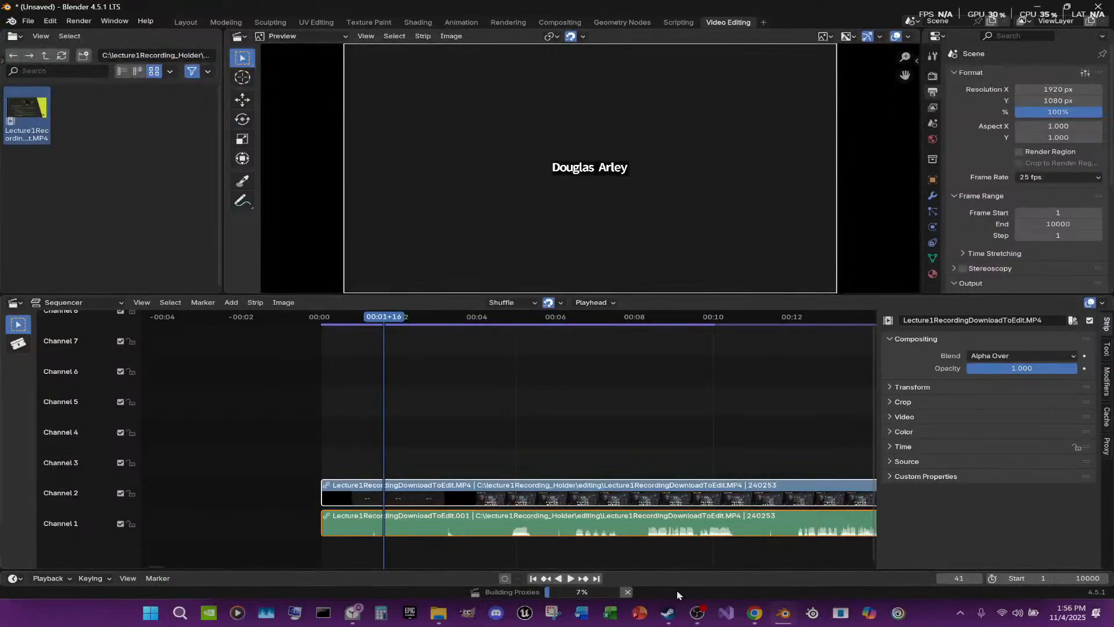
# Play the recording and examine the strip thumbnails and audio waveform across its first minutes
pyautogui.click(571, 580)
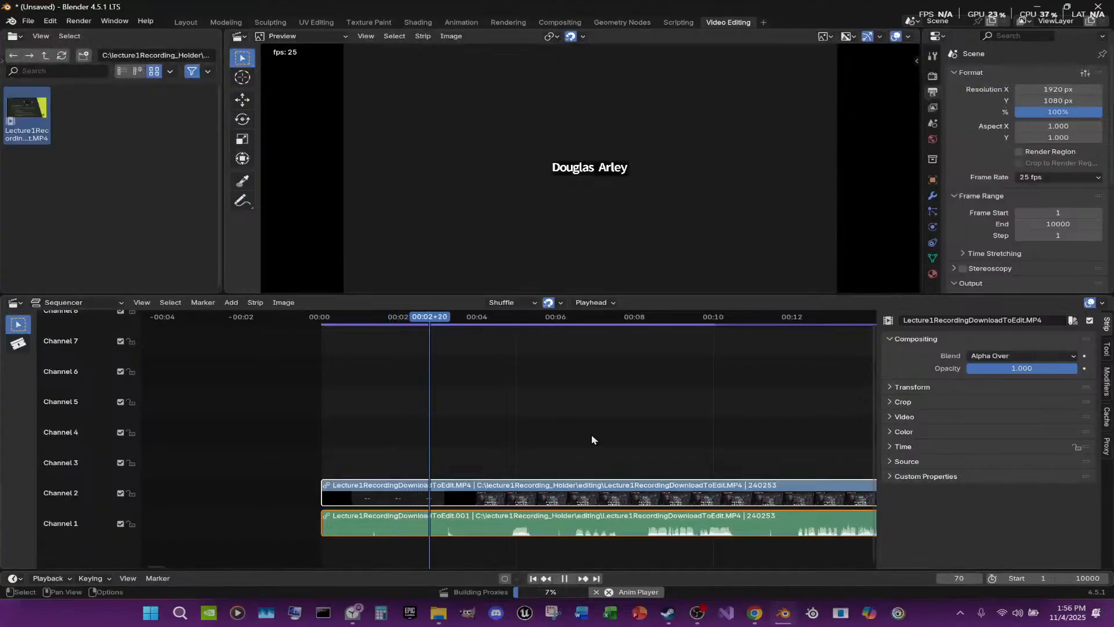
pyautogui.keyDown('ctrl'); pyautogui.hscroll(10, 478, 389); pyautogui.keyUp('ctrl')
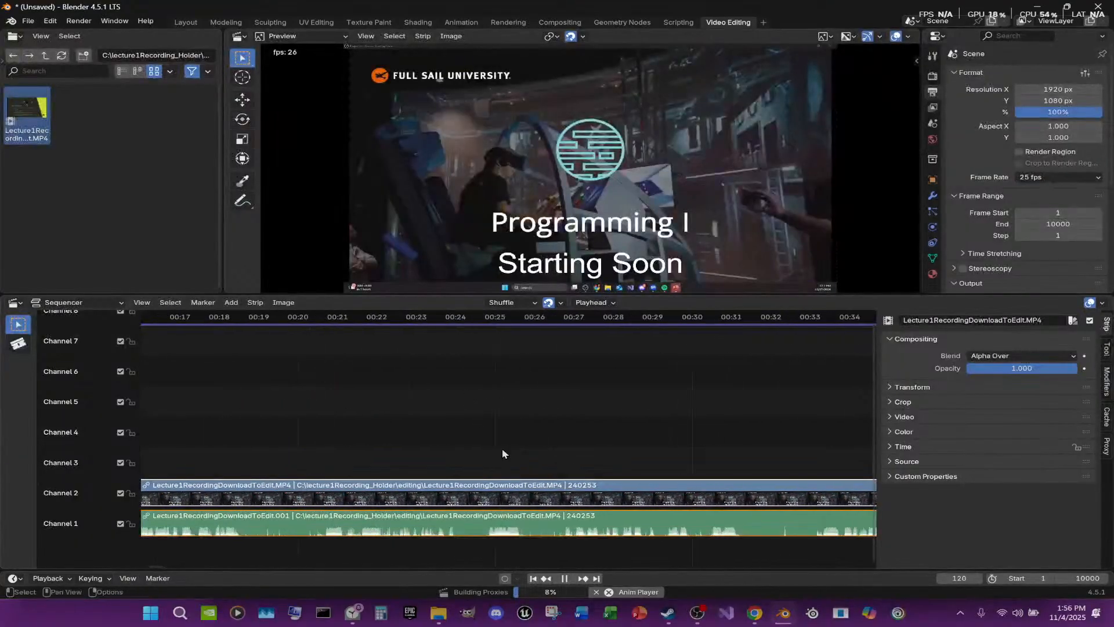
pyautogui.click(544, 350)
pyautogui.keyDown('ctrl'); pyautogui.hscroll(5, 544, 350); pyautogui.keyUp('ctrl')
pyautogui.scroll(6, 700, 374)
pyautogui.scroll(-2, 476, 432)
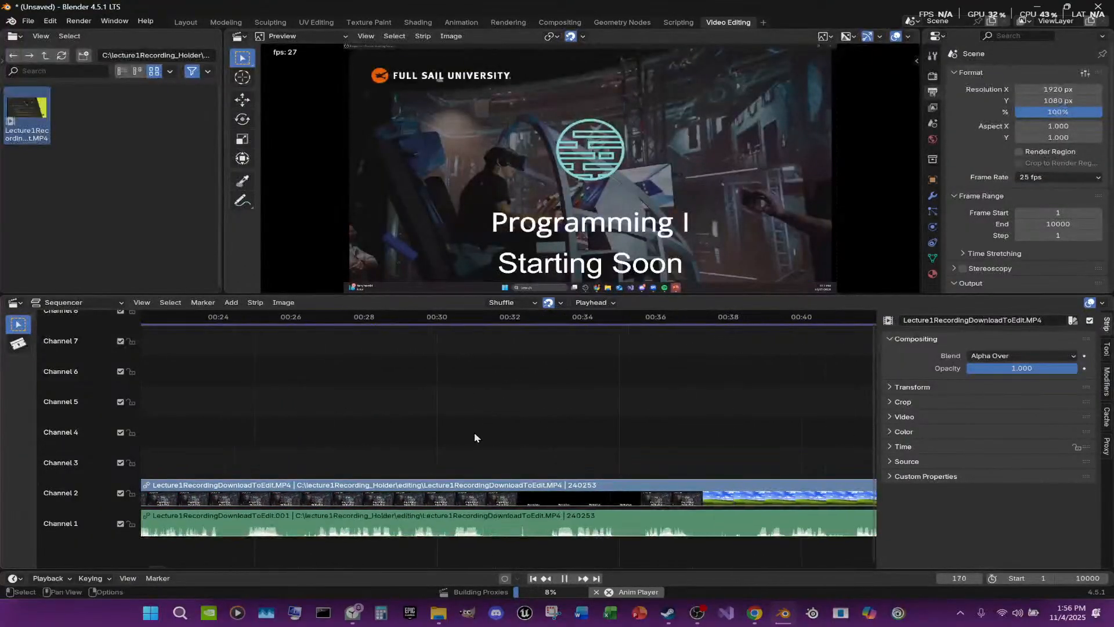
pyautogui.scroll(5, 378, 433)
pyautogui.scroll(-4, 308, 426)
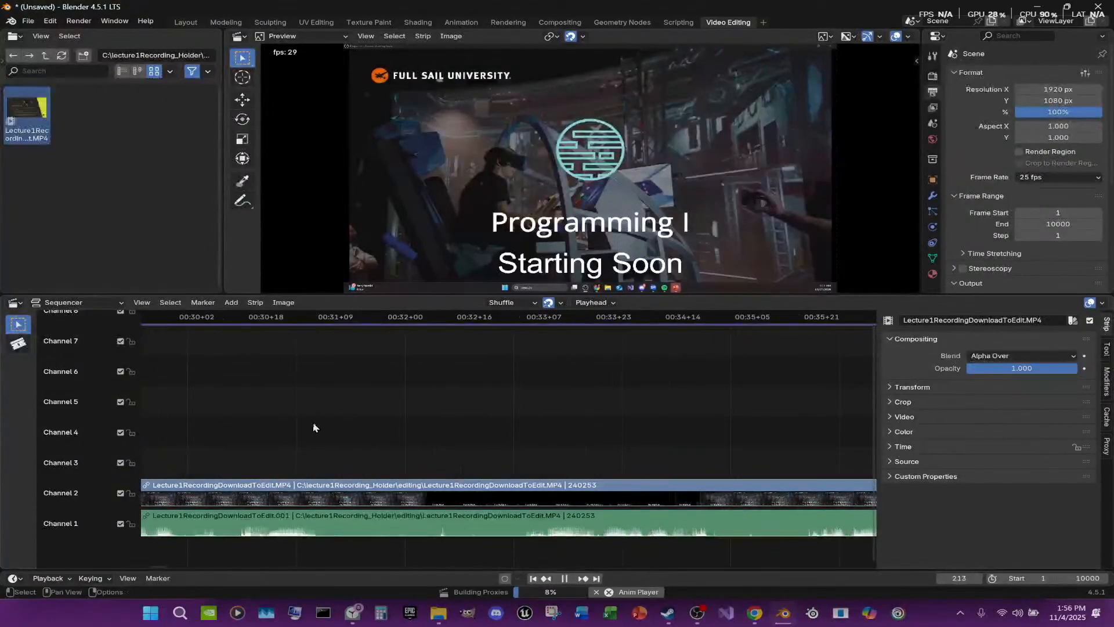
pyautogui.scroll(-6, 313, 427)
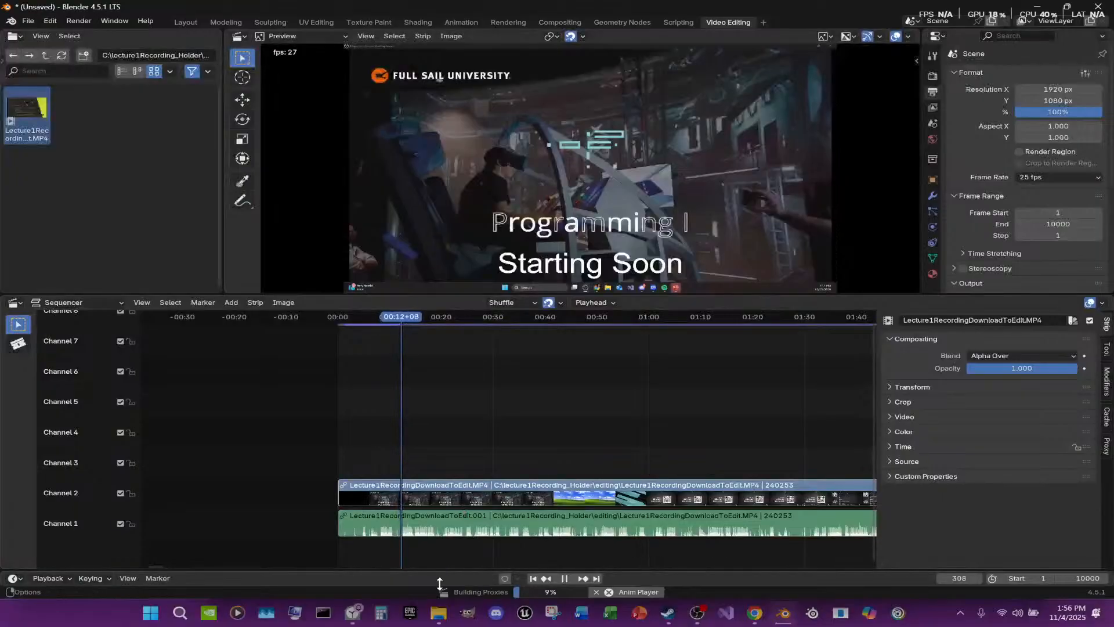
pyautogui.click(210, 308)
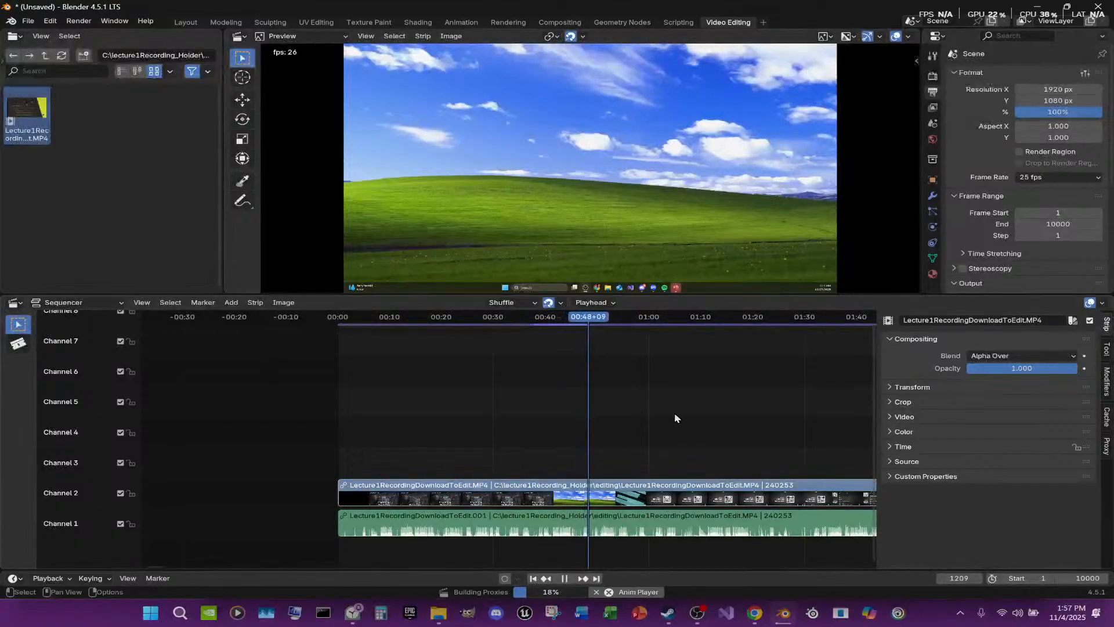
# Jump ahead in the recording, stop playback and place the playhead exactly at one minute, frame 1500
pyautogui.click(648, 318)
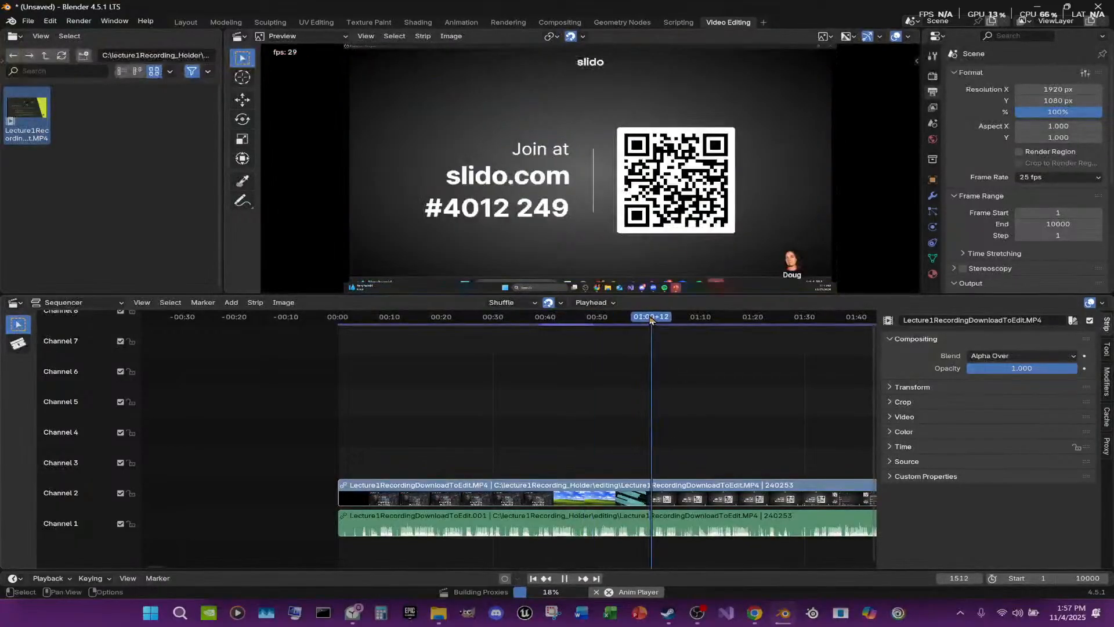
pyautogui.click(636, 318)
pyautogui.click(563, 579)
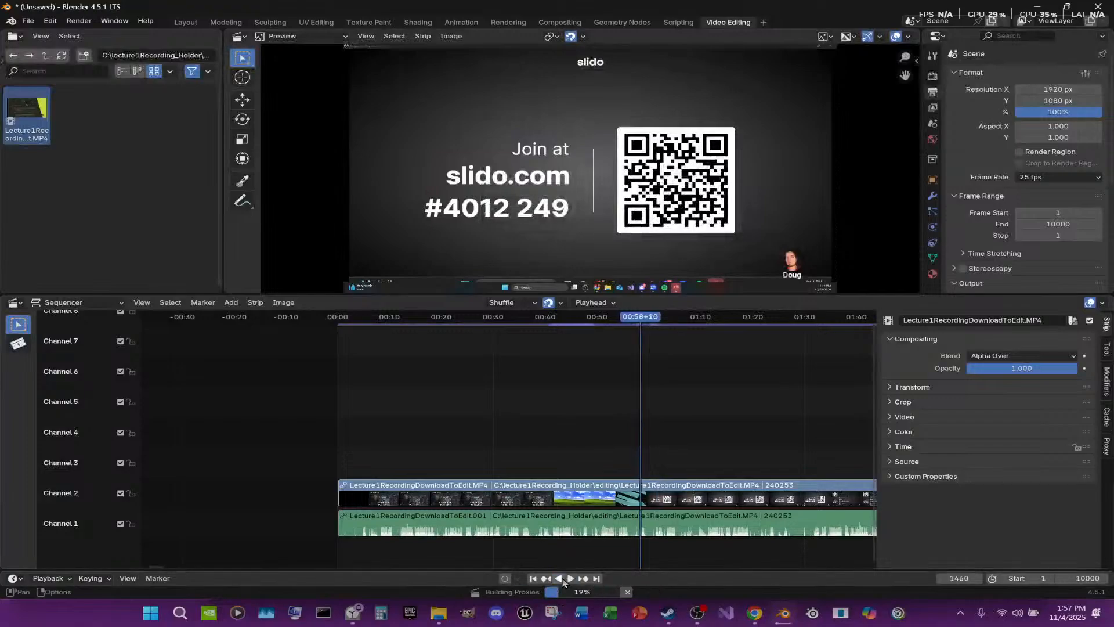
pyautogui.moveTo(638, 318); pyautogui.dragTo(650, 320)
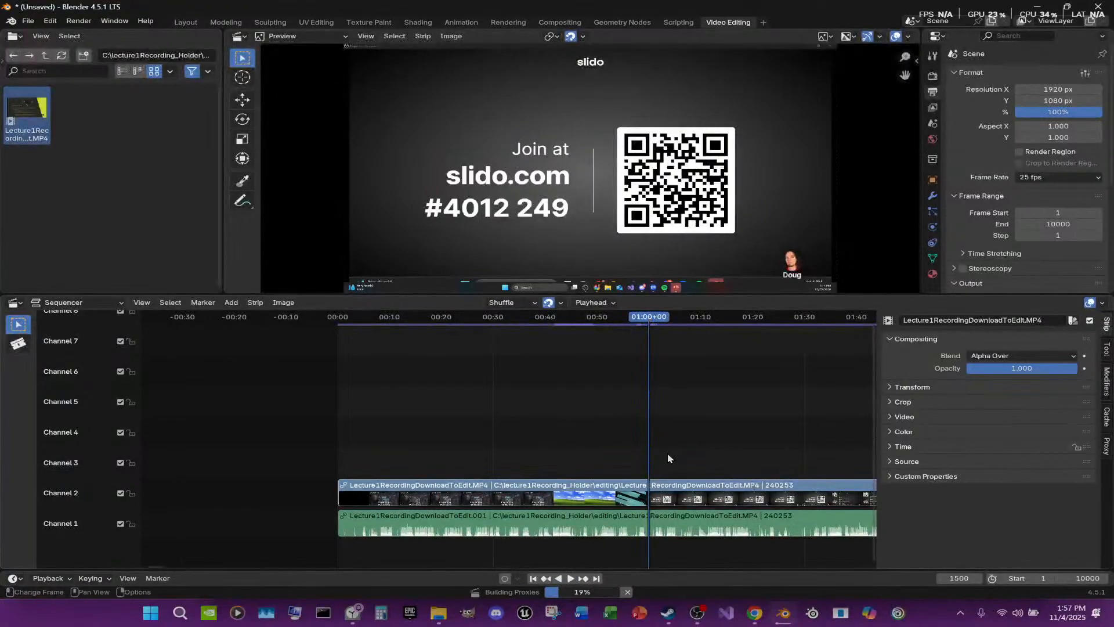
# Add a timeline marker at frame 1500 and name it "1 minute in - Intro, Survey, Scene Selection"
pyautogui.press('m')
pyautogui.press('F2')
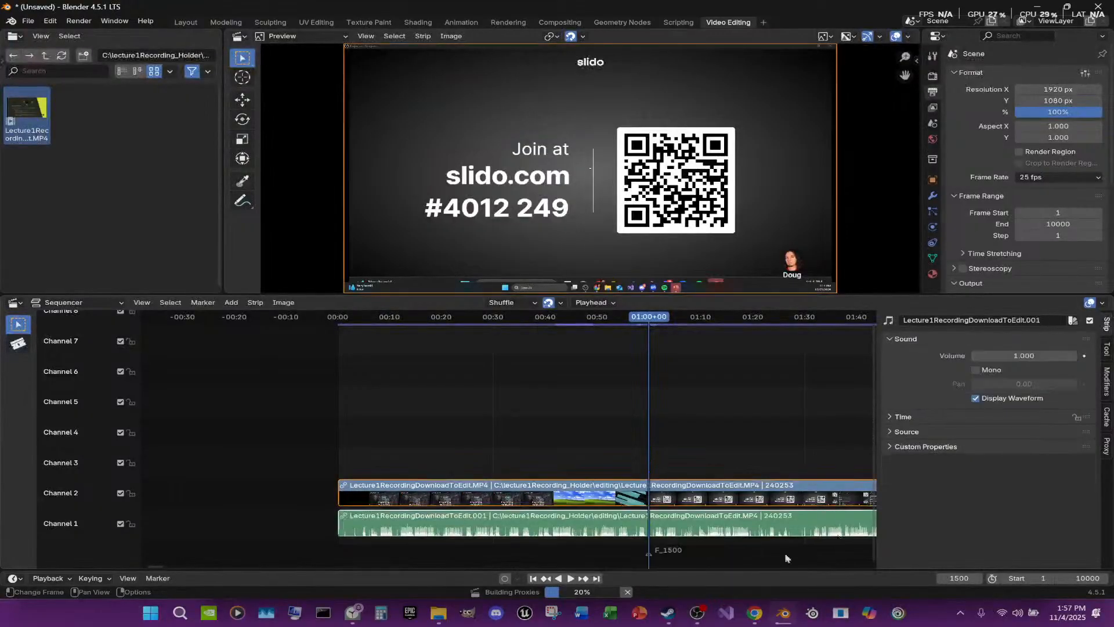
pyautogui.click(661, 531)
pyautogui.click(659, 552)
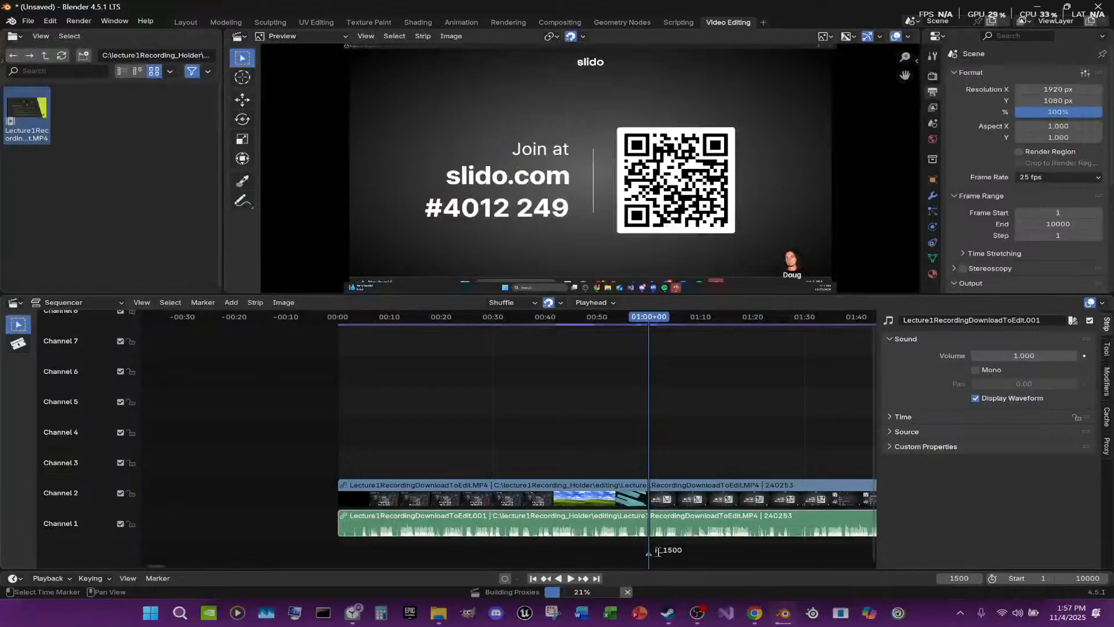
pyautogui.press('F2')
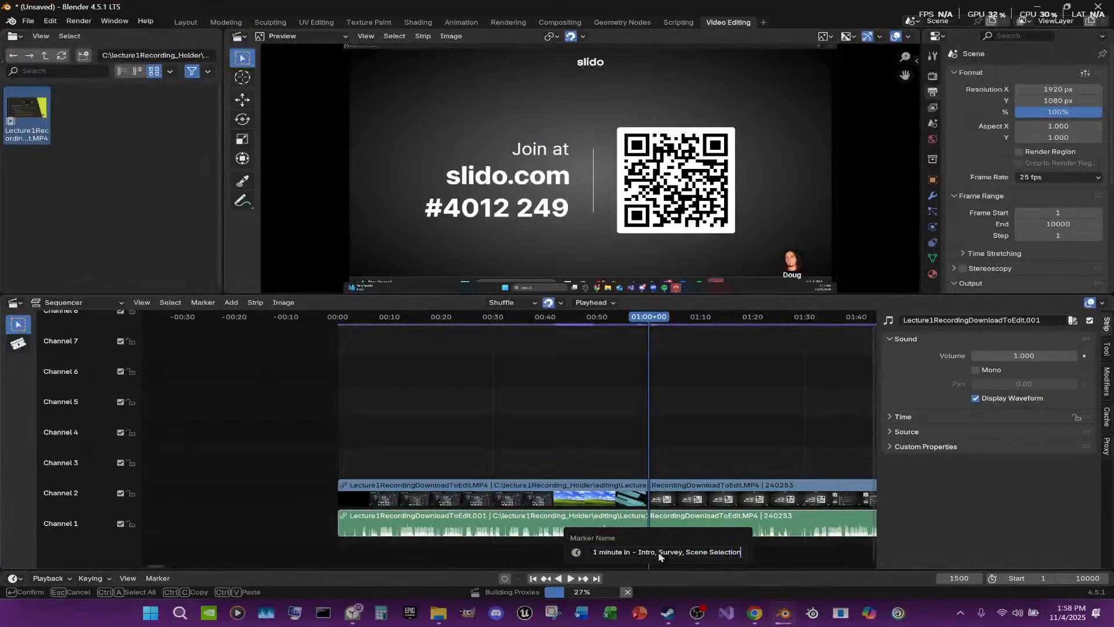
pyautogui.press('Return')
# Continue playing the recording from the one-minute marker with more of the timeline in view
pyautogui.click(571, 578)
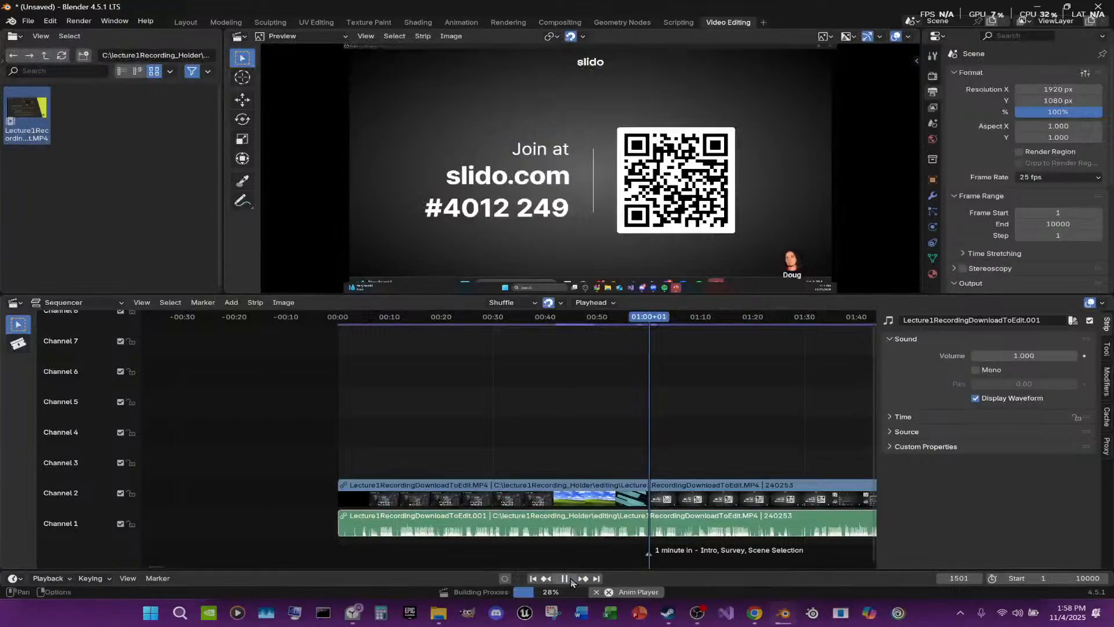
pyautogui.scroll(-3, 690, 389)
pyautogui.scroll(-1, 685, 395)
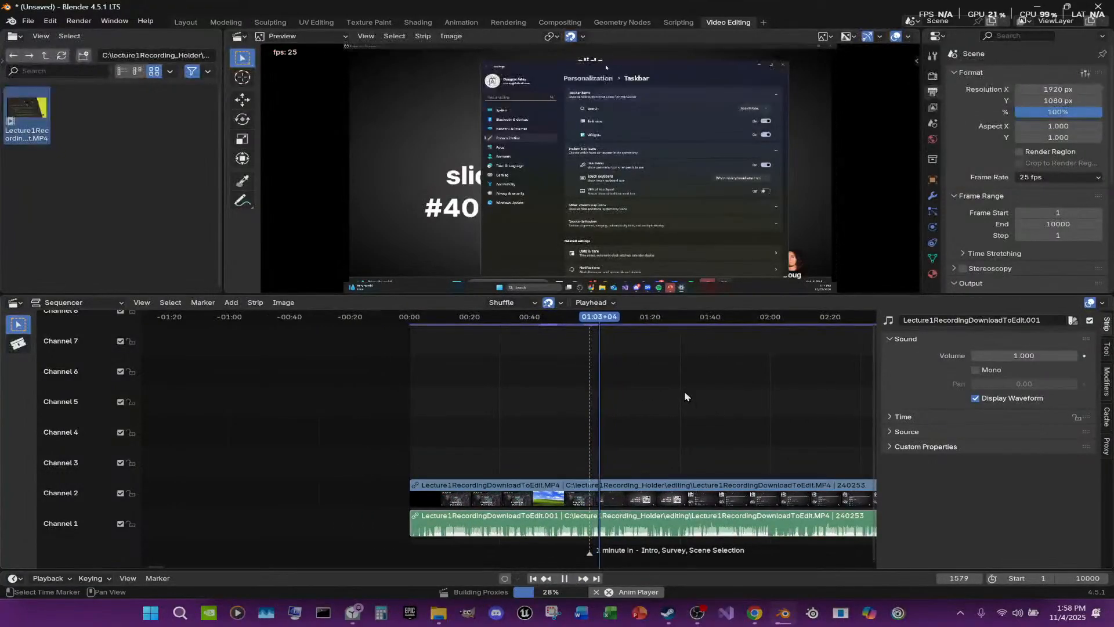
# Start saving the project, go to C:\lecture1Recording_Holder and create a folder named BlenderFiles there
pyautogui.hotkey('ctrl', 's')
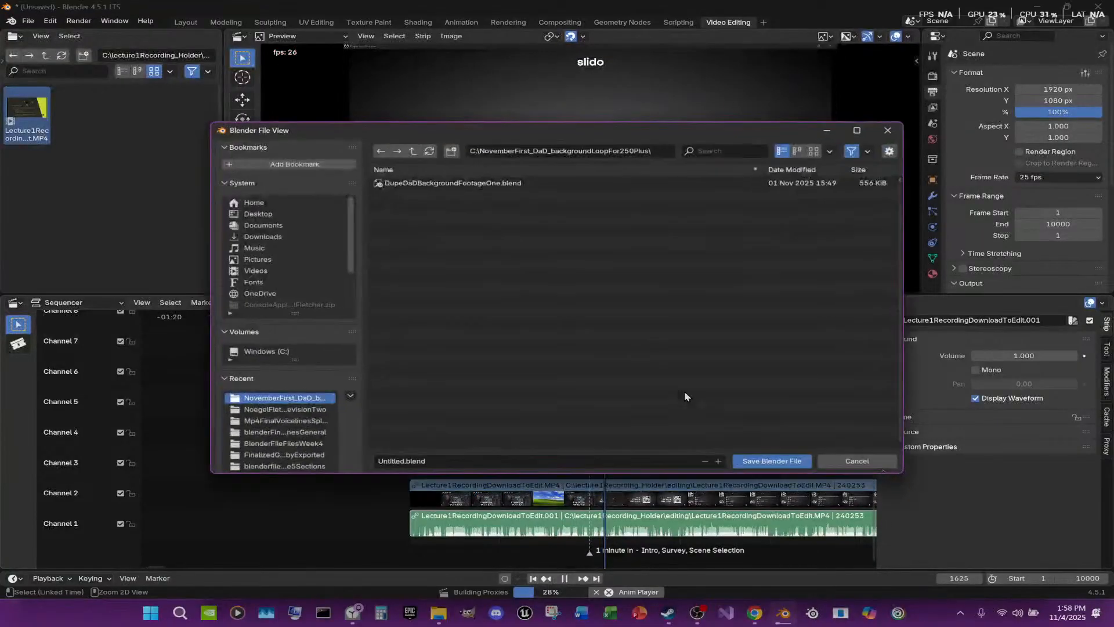
pyautogui.click(413, 151)
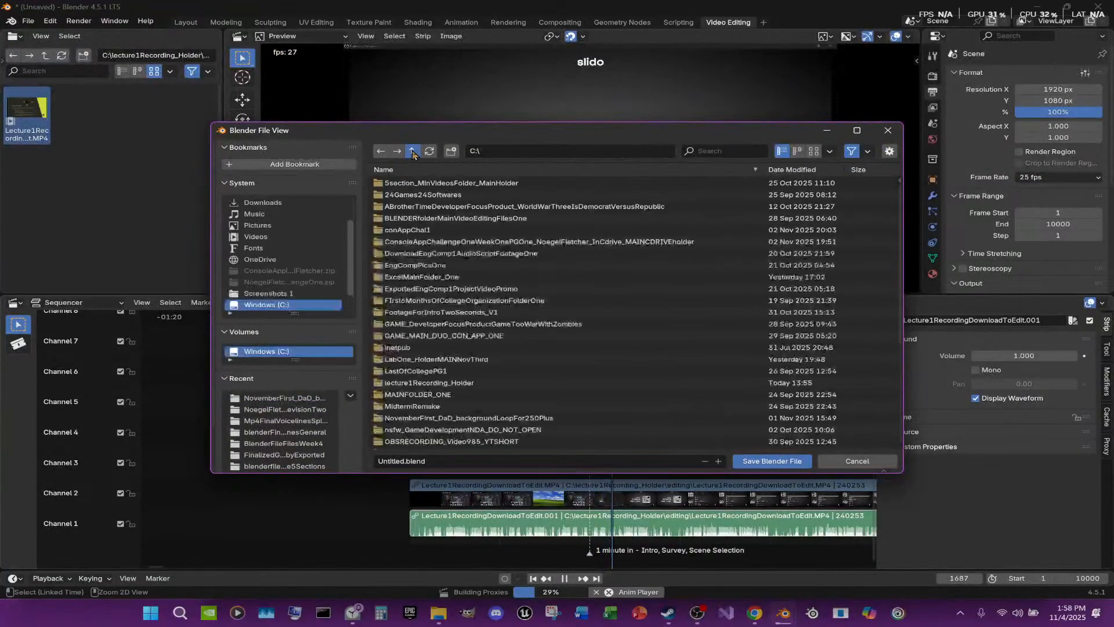
pyautogui.click(423, 384)
pyautogui.doubleClick(422, 385)
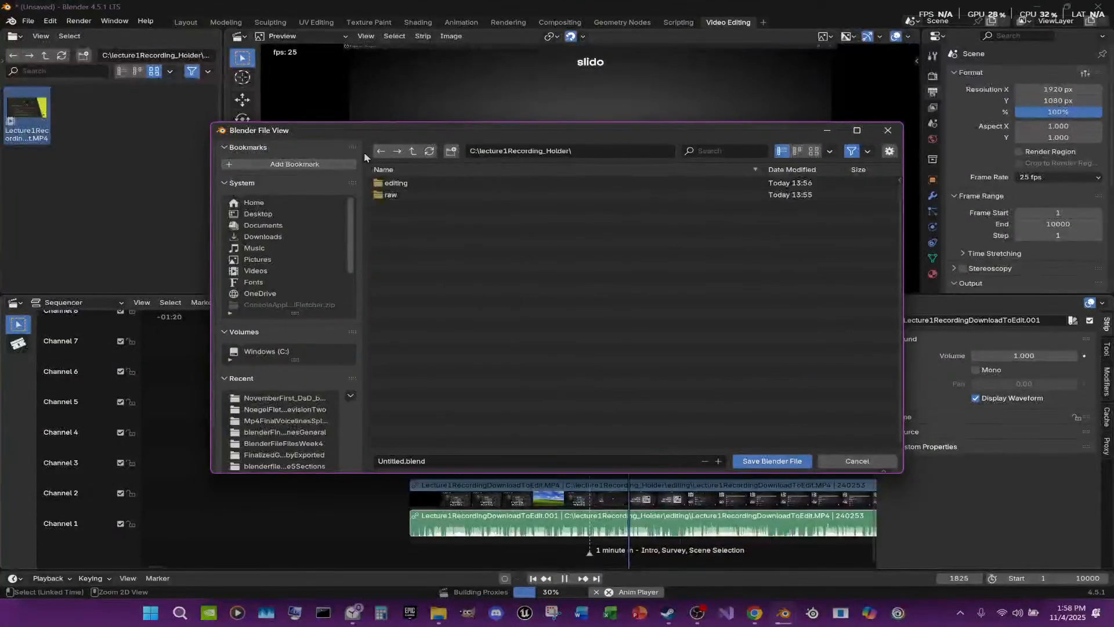
pyautogui.click(453, 152)
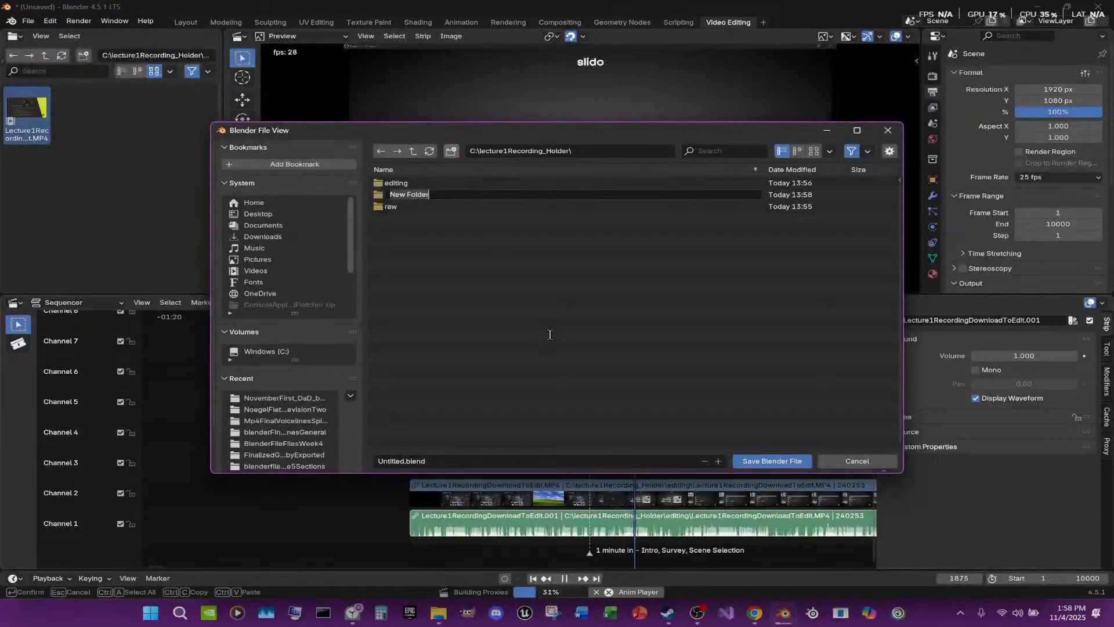
pyautogui.write('Blender')
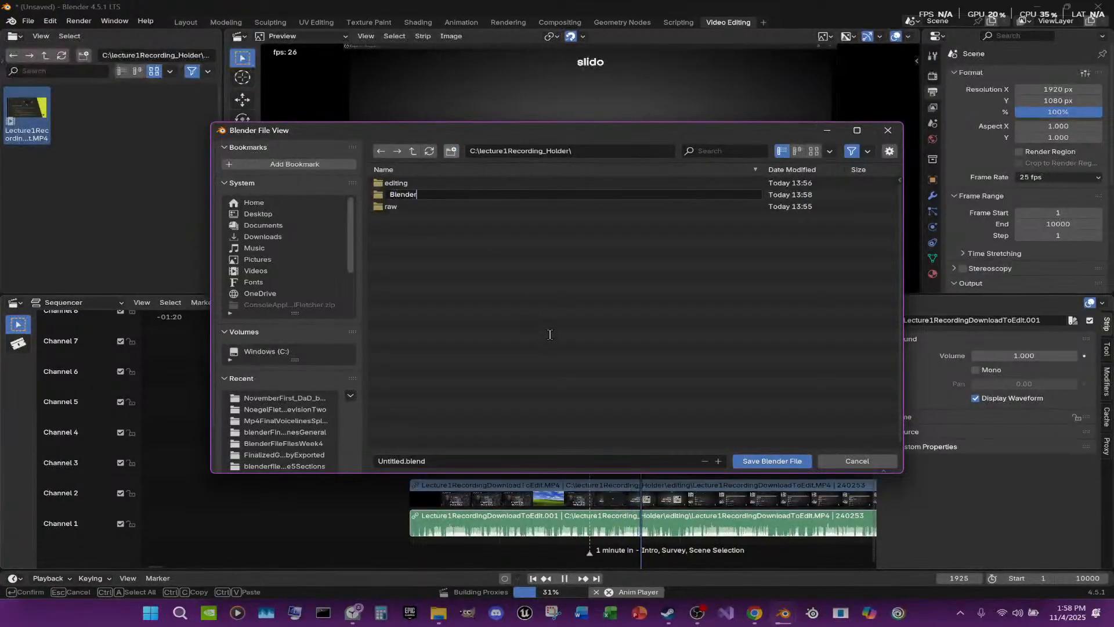
pyautogui.write('Files')
pyautogui.press('Return')
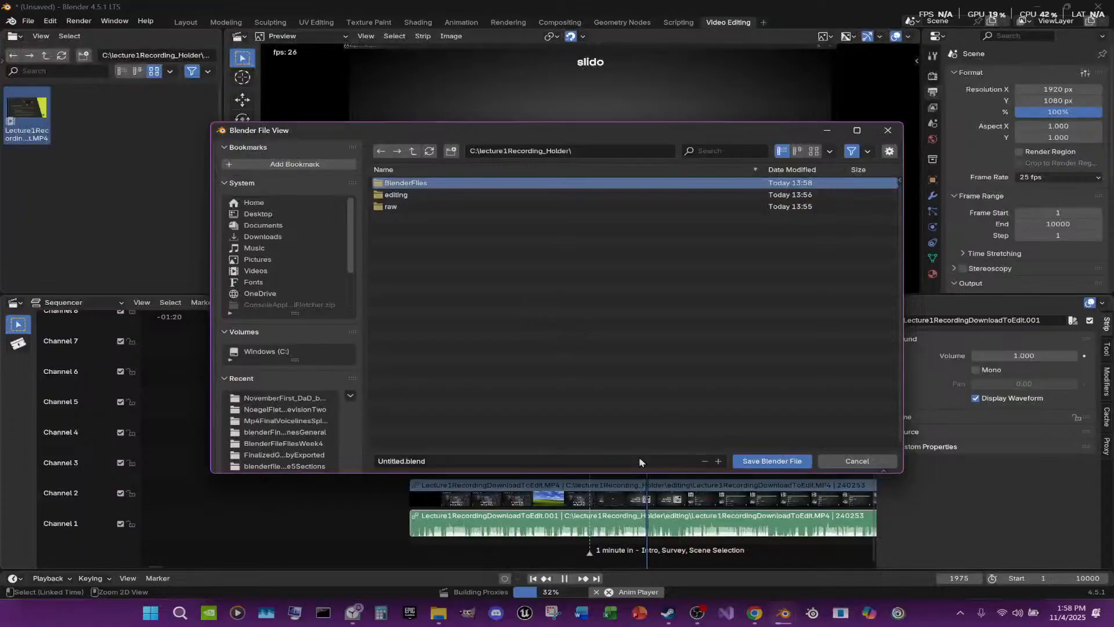
# Save the project as core_BlenderLectOne.blend in the BlenderFiles folder
pyautogui.click(408, 463)
pyautogui.write('co')
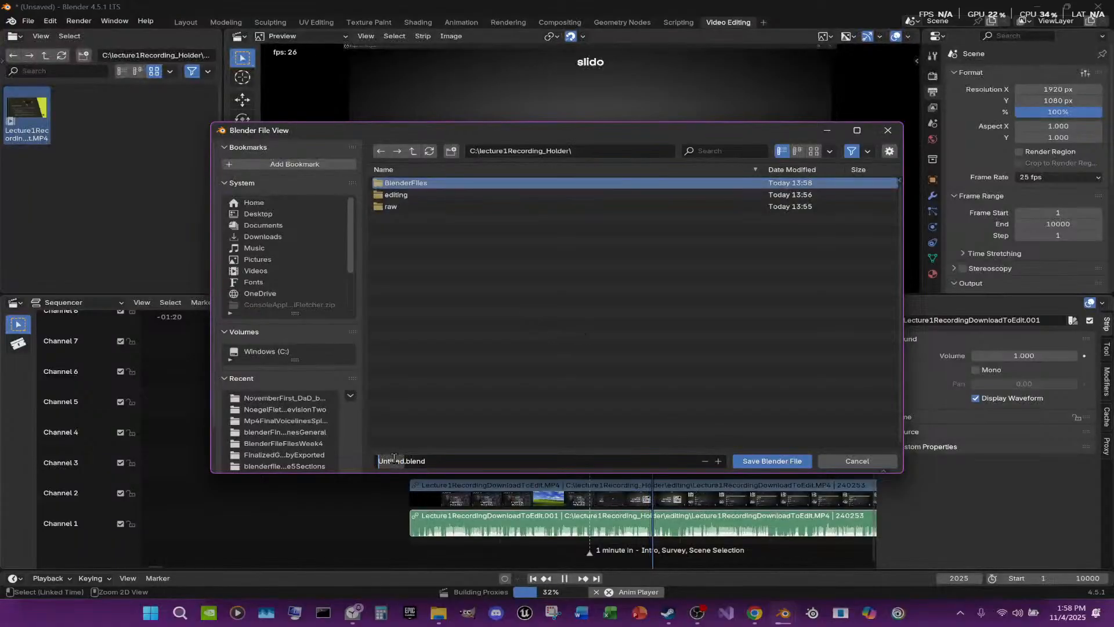
pyautogui.write('re_B')
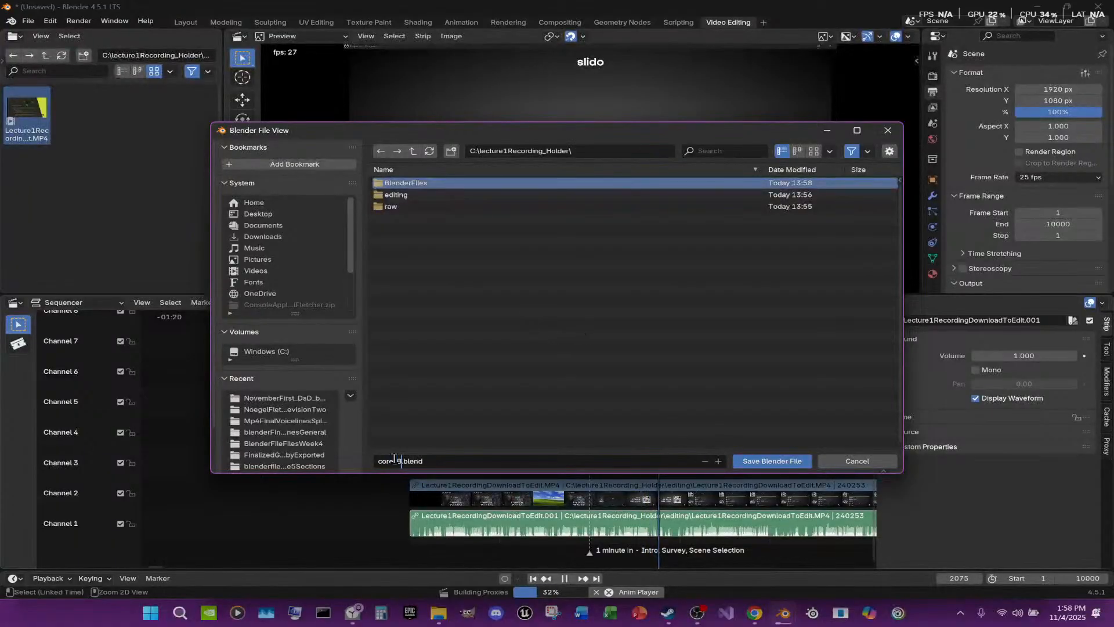
pyautogui.write('lenderLecc')
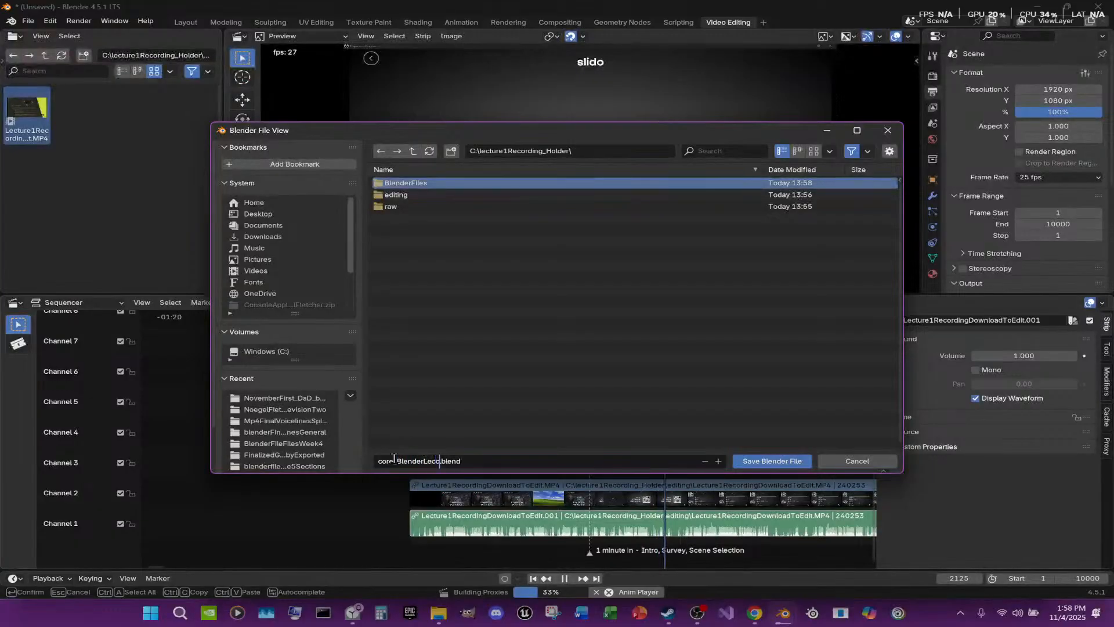
pyautogui.write('One')
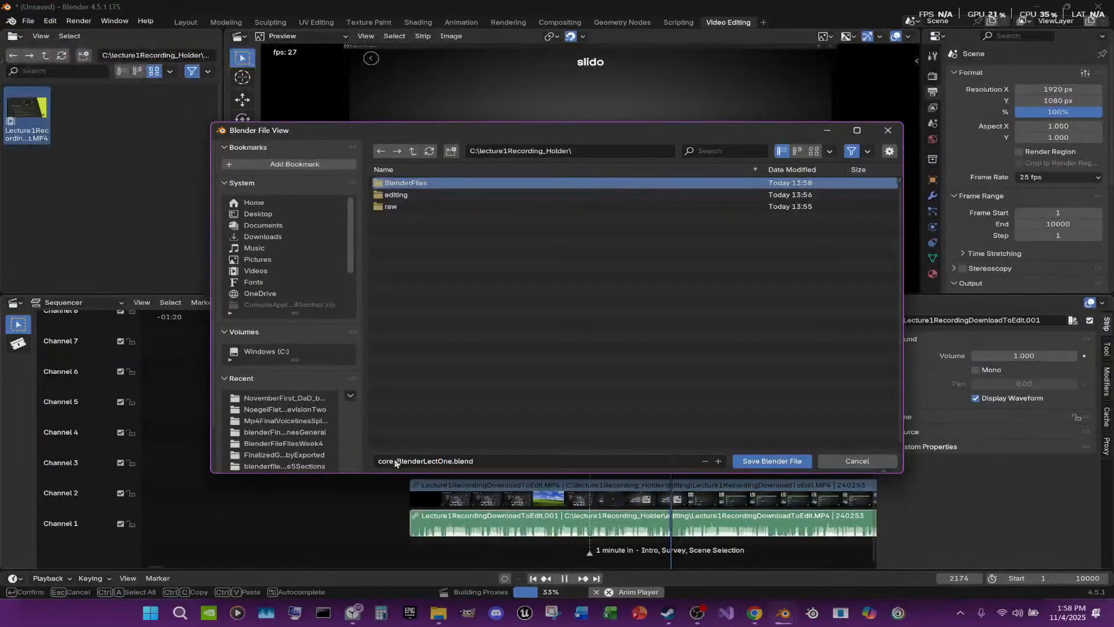
pyautogui.press('Return')
pyautogui.click(765, 461)
pyautogui.click(765, 461)
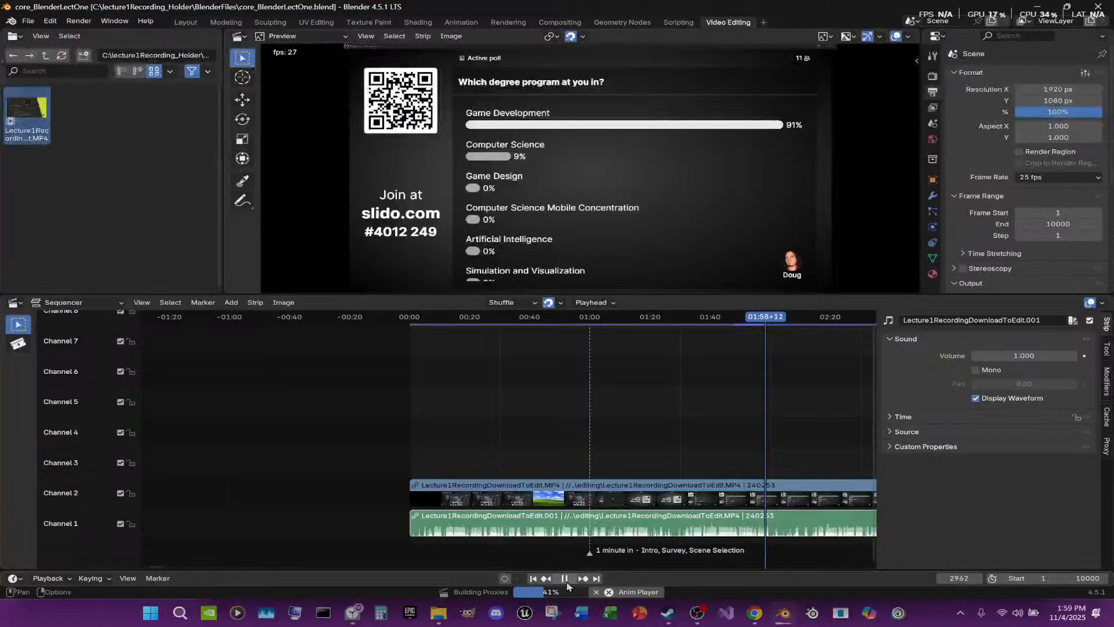
# Stop playback and step the playhead back to exactly two minutes, frame 3000
pyautogui.click(566, 579)
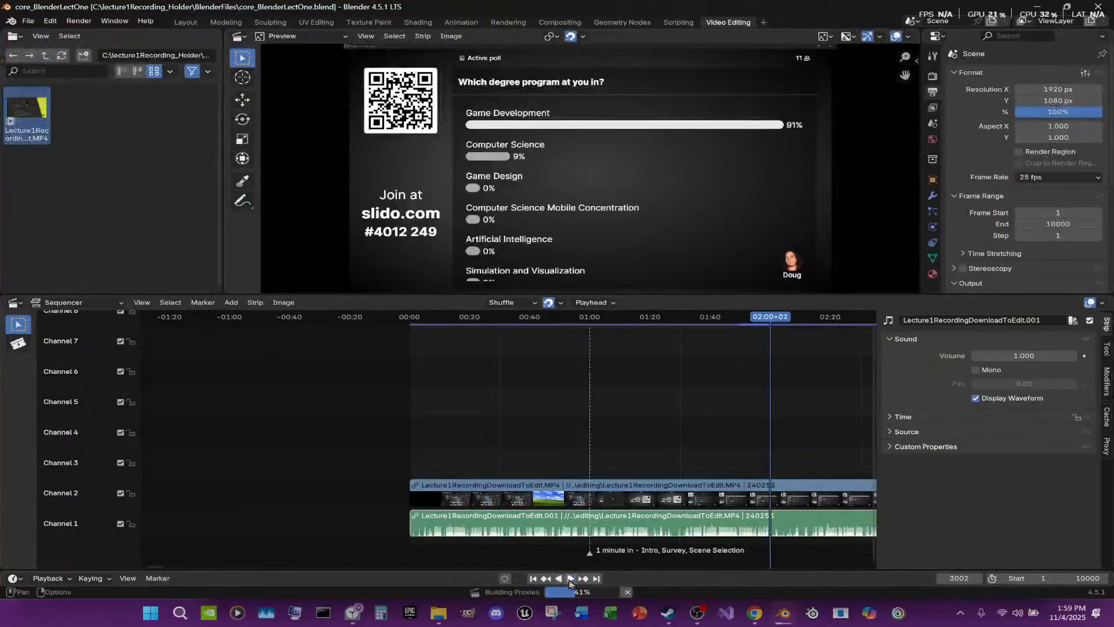
pyautogui.press('Left')
pyautogui.press('Left')
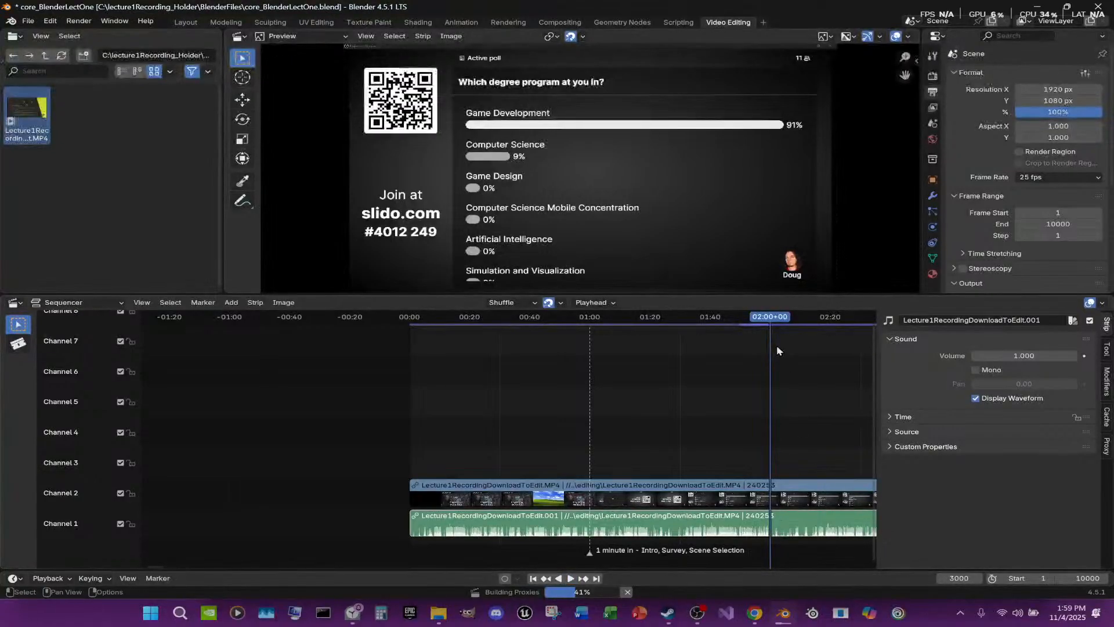
# Add a timeline marker at the two-minute playhead position and name it "2 minutes in - Student Degree survey programs"
pyautogui.press('m')
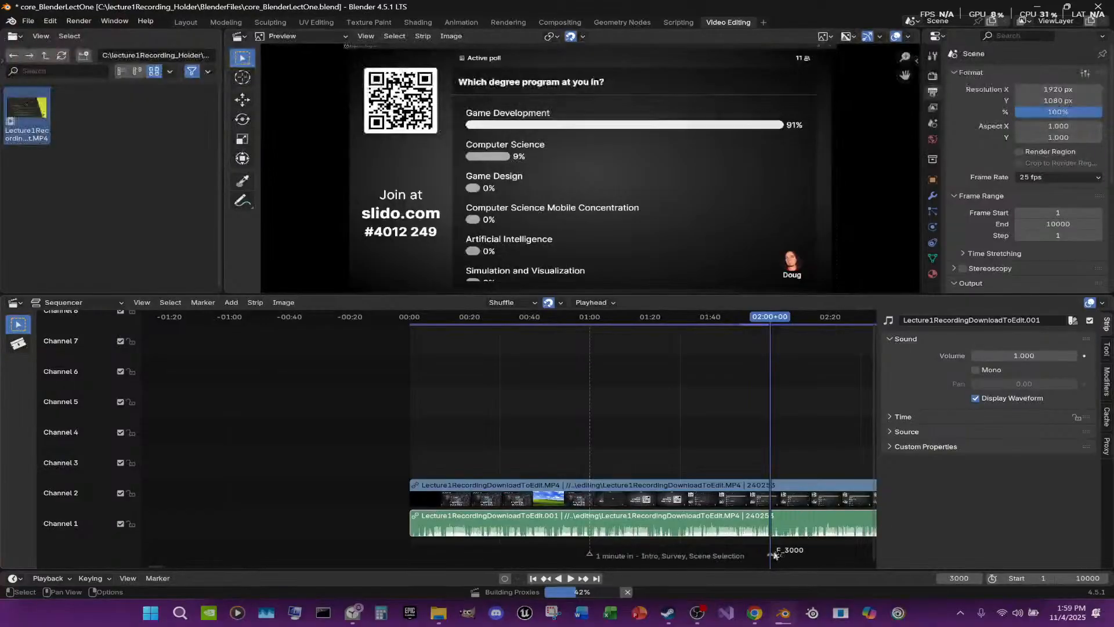
pyautogui.press('F2')
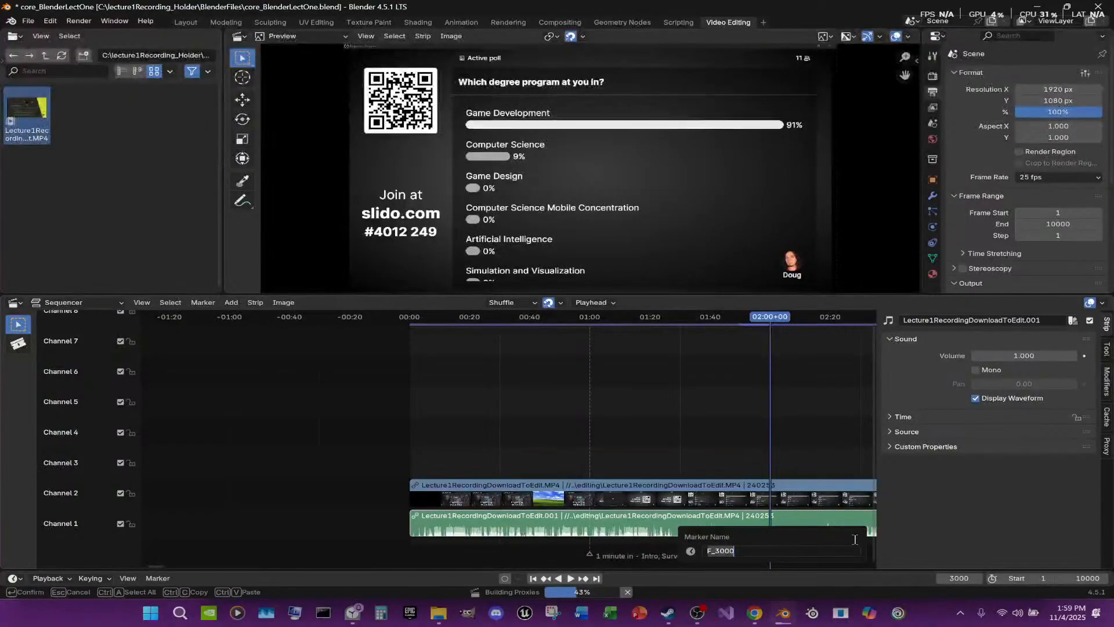
pyautogui.write('2 minute')
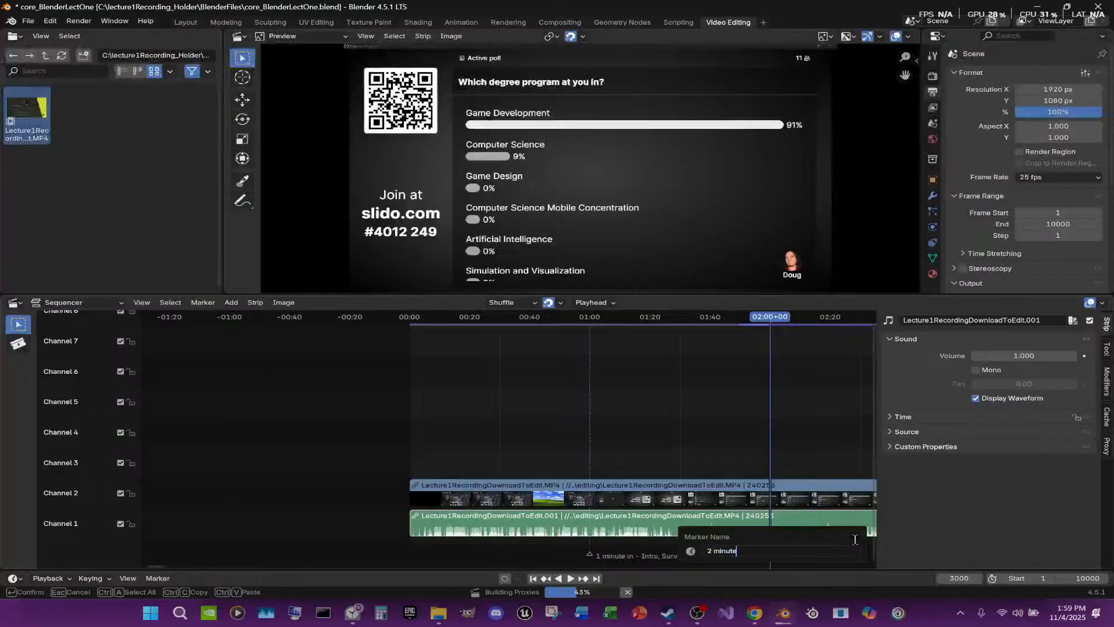
pyautogui.write('s in - ')
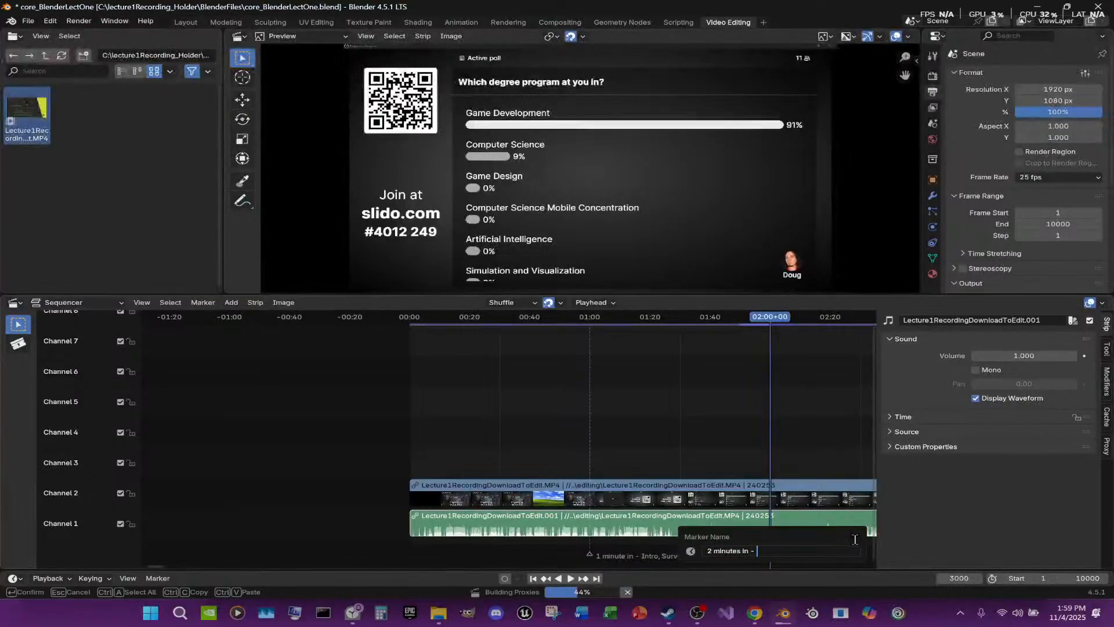
pyautogui.write('Student Degree')
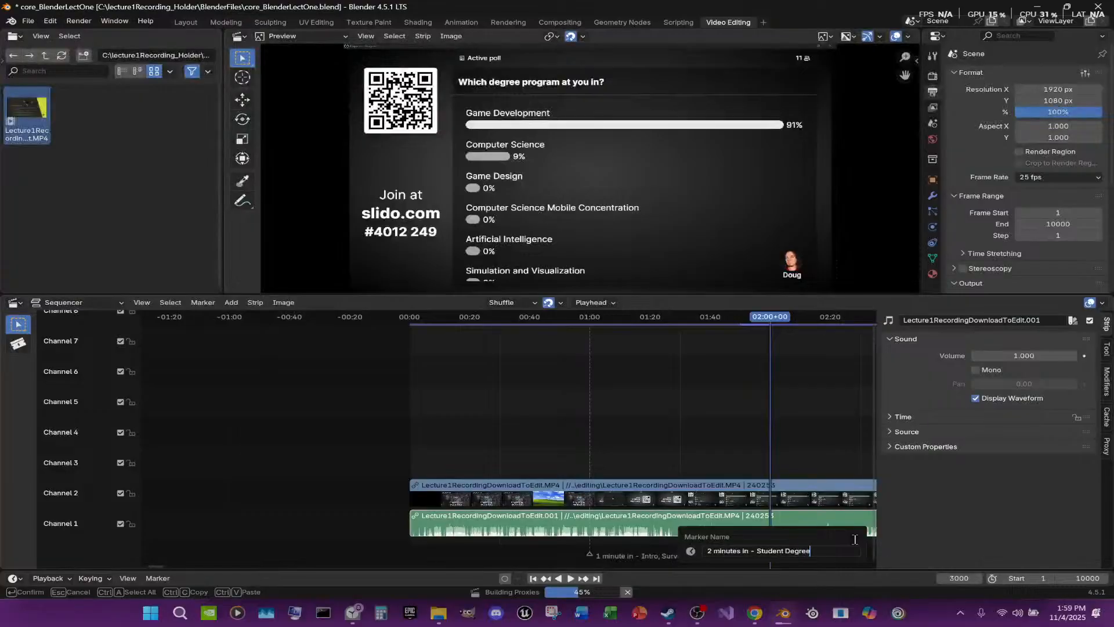
pyautogui.write(' survey programs')
pyautogui.press('Return')
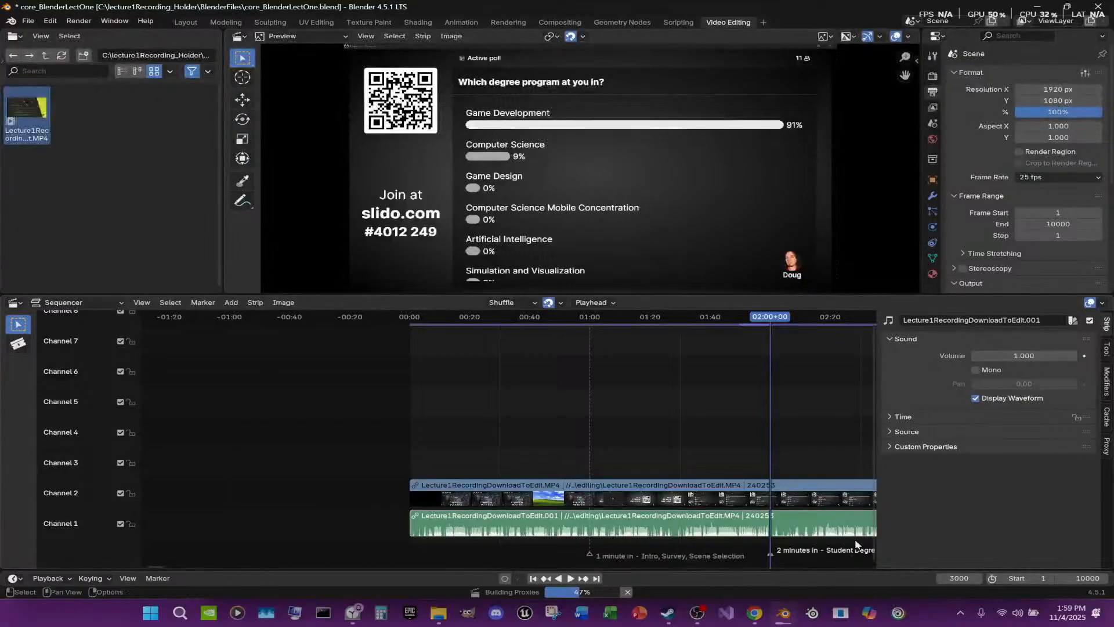
# Continue playing the recording from the two-minute marker and save the project while reviewing it
pyautogui.click(571, 579)
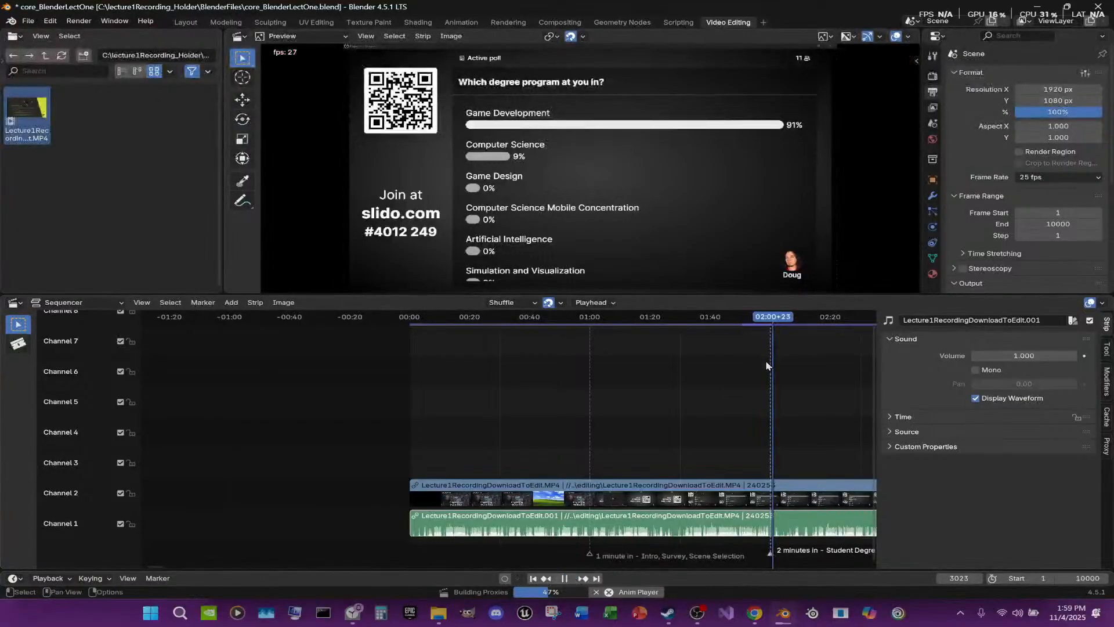
pyautogui.scroll(-3, 754, 378)
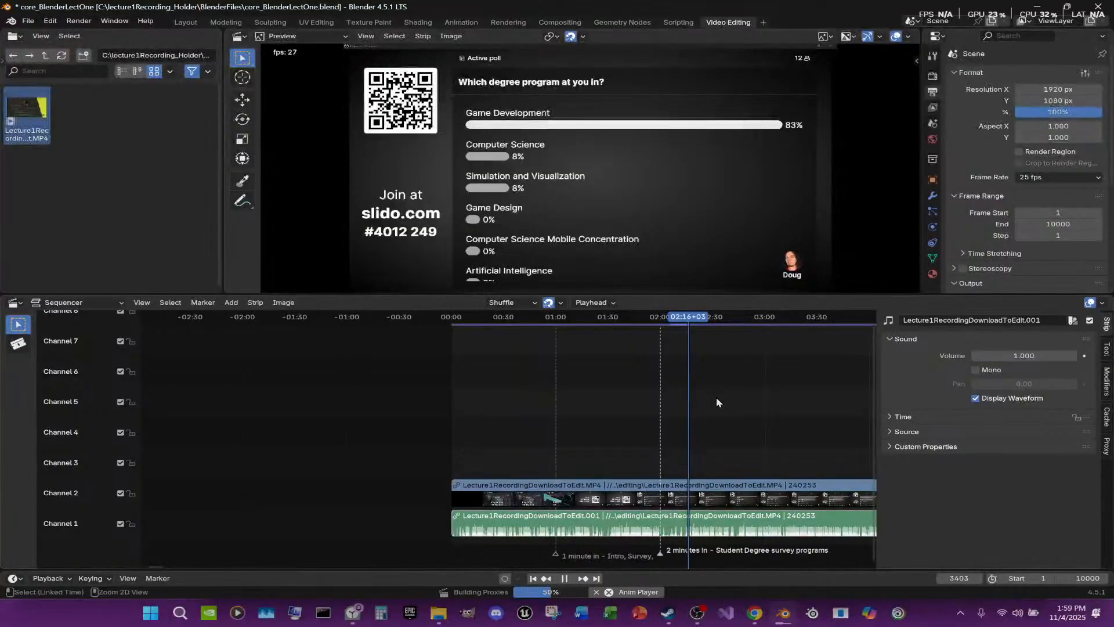
pyautogui.hotkey('ctrl', 's')
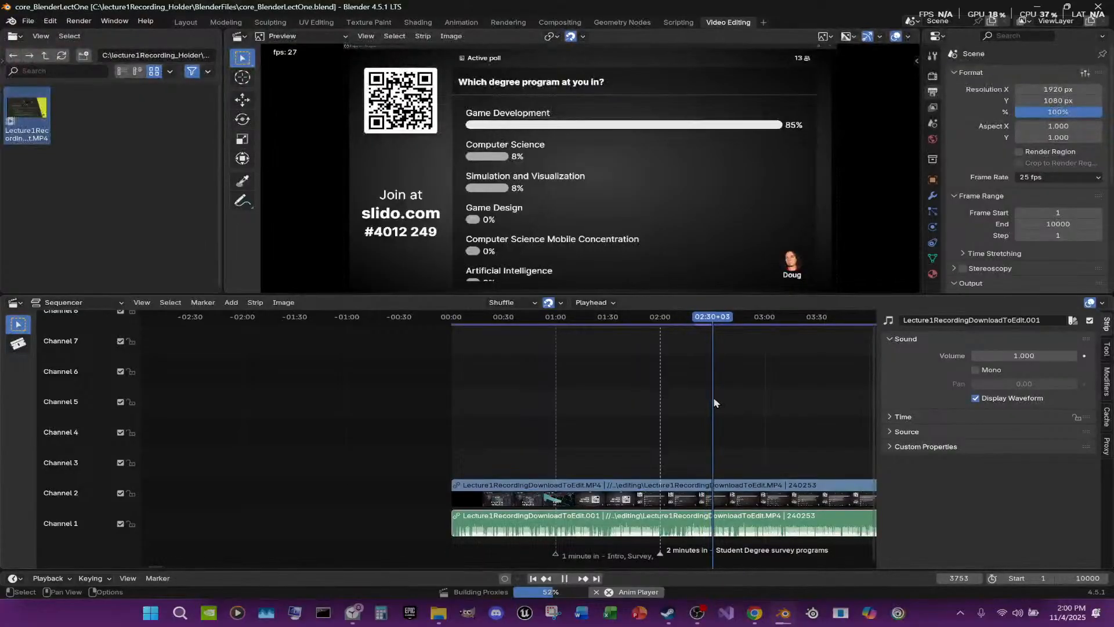
pyautogui.click(568, 581)
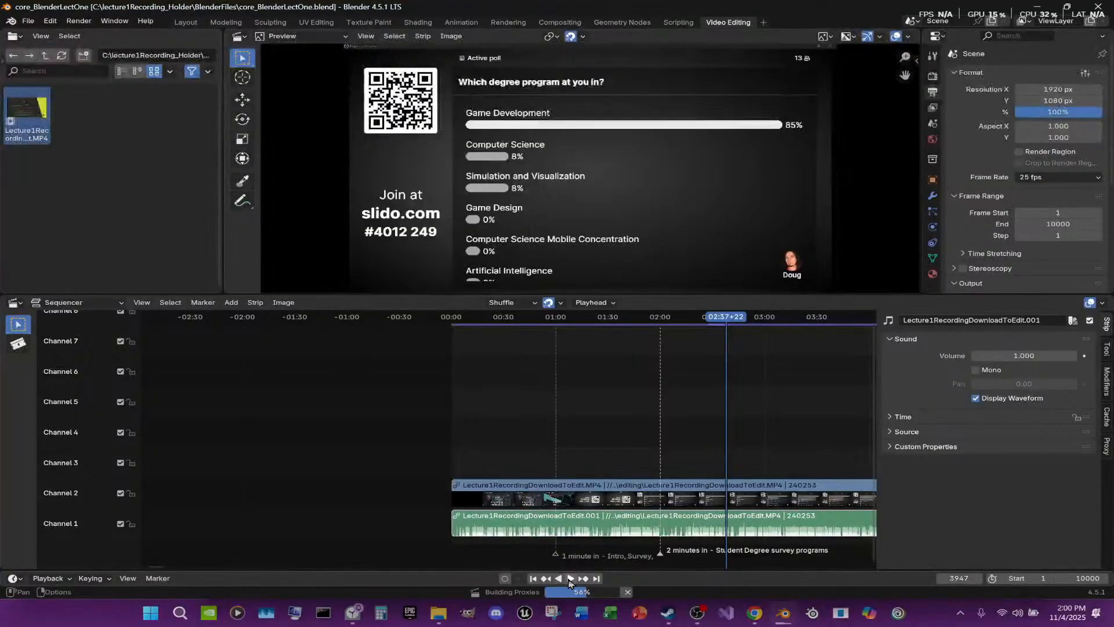
pyautogui.click(569, 579)
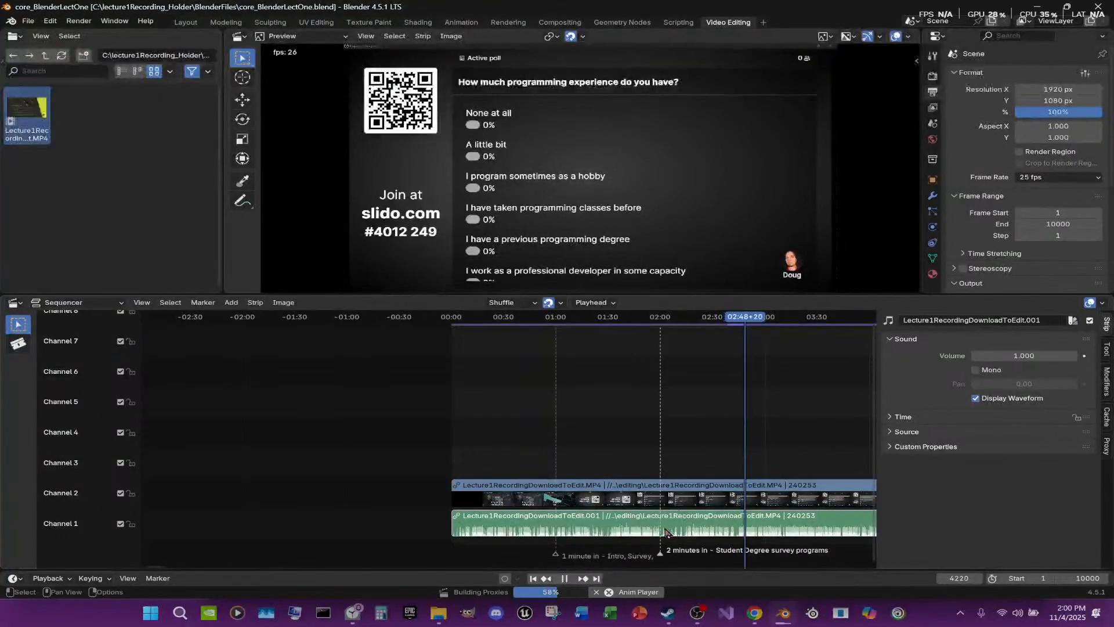
# Stop playback just before the three-minute point and advance the playhead to exactly three minutes, frame 4500
pyautogui.click(566, 578)
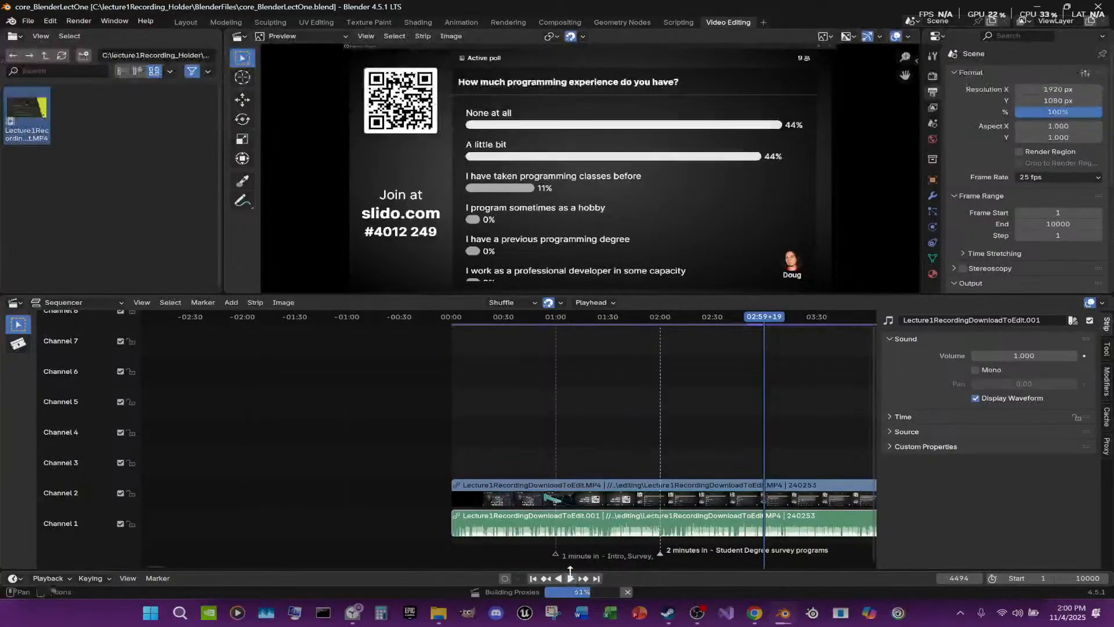
pyautogui.press('Right')
pyautogui.press('Right')
pyautogui.press('Right')
pyautogui.press('Right')
pyautogui.press('Right')
pyautogui.press('Right')
pyautogui.press('Right')
pyautogui.press('Right')
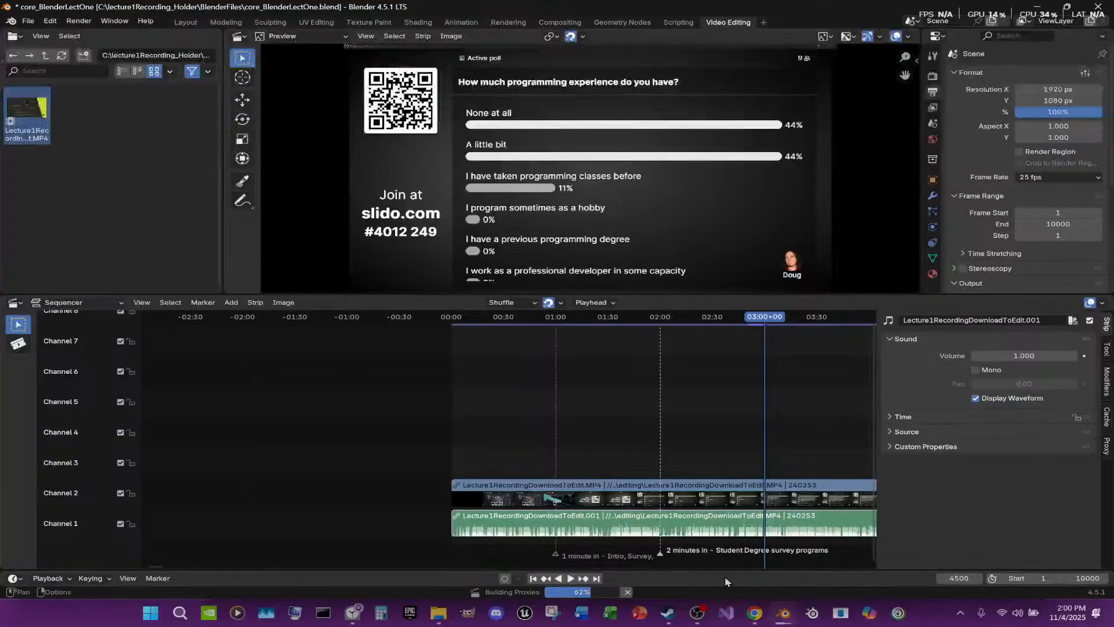
# Add a timeline marker at frame 4500 and name it "3 min in - Survey: How much experience programming?"
pyautogui.press('m')
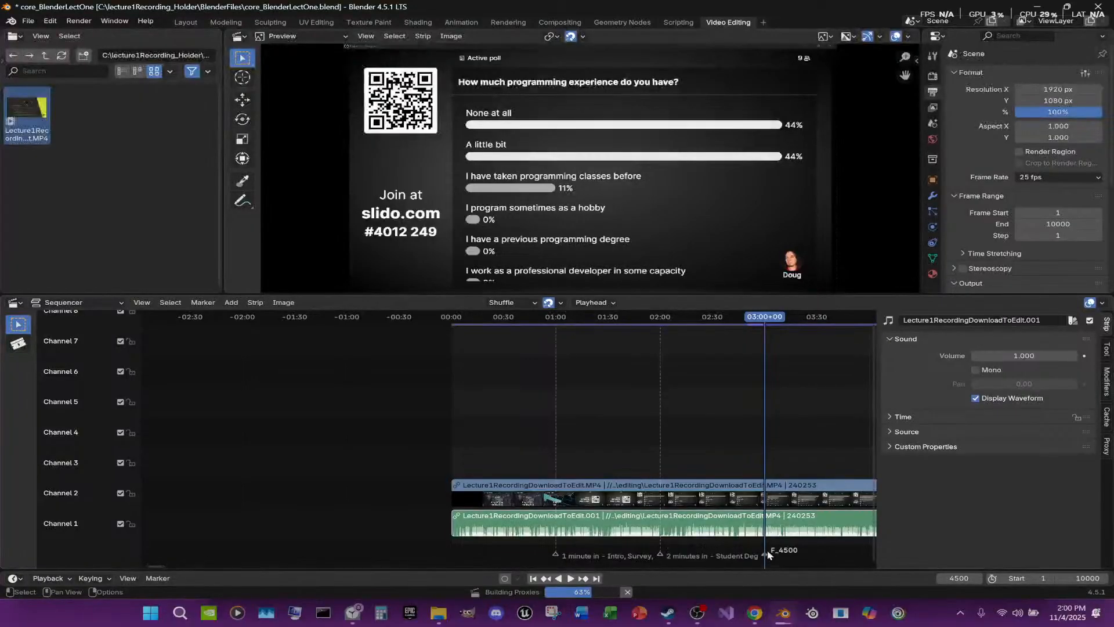
pyautogui.press('F2')
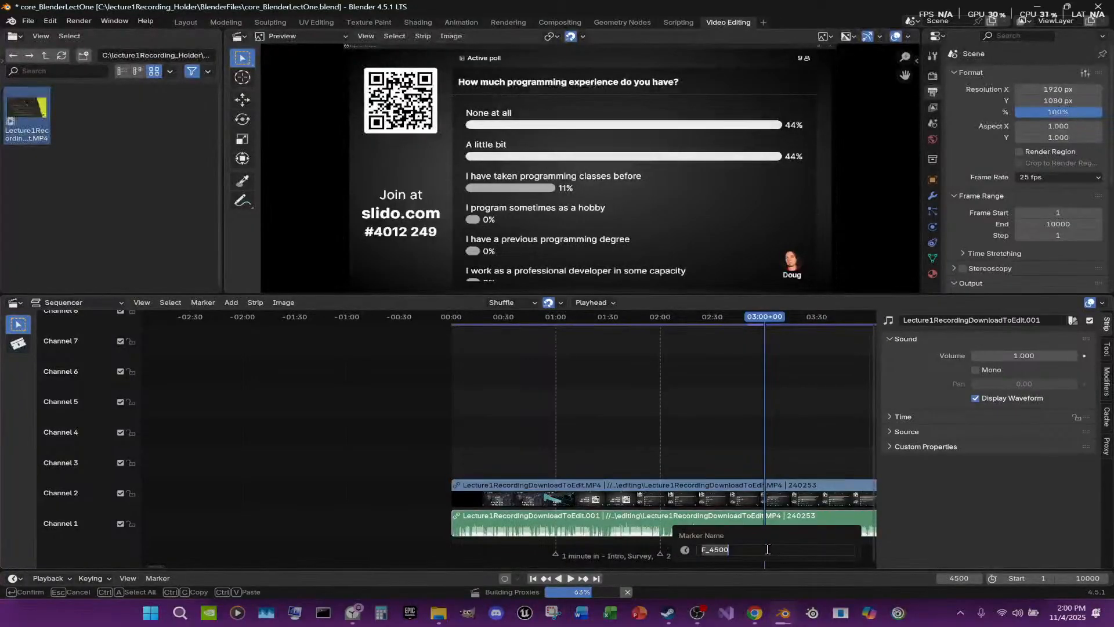
pyautogui.write('3 min in - ')
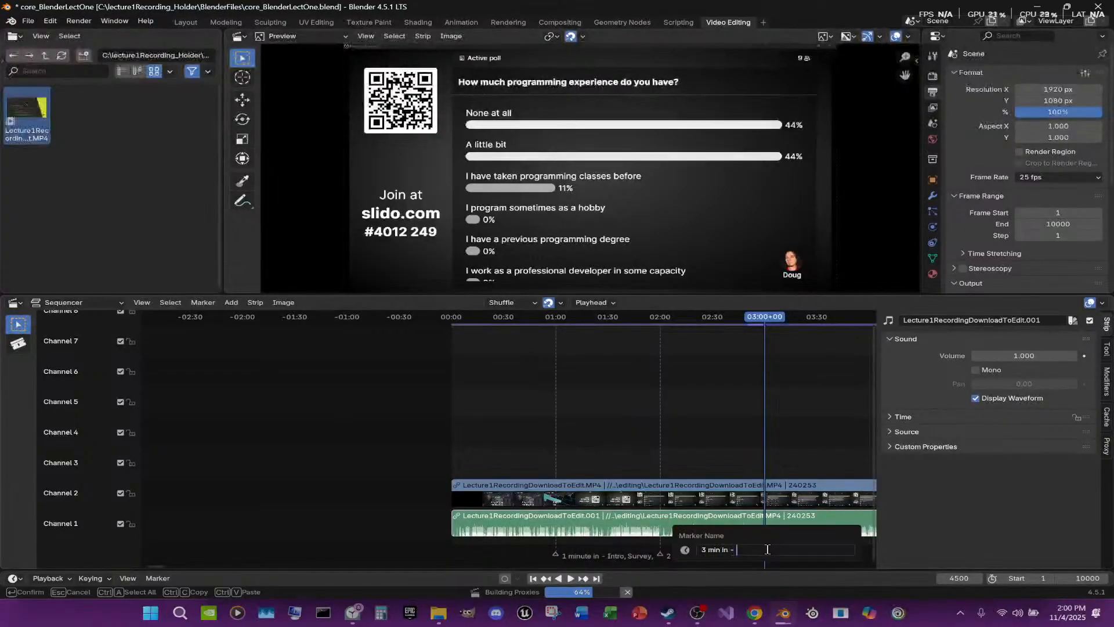
pyautogui.write('How much')
pyautogui.write('Sur')
pyautogui.write('vey: Hpw ')
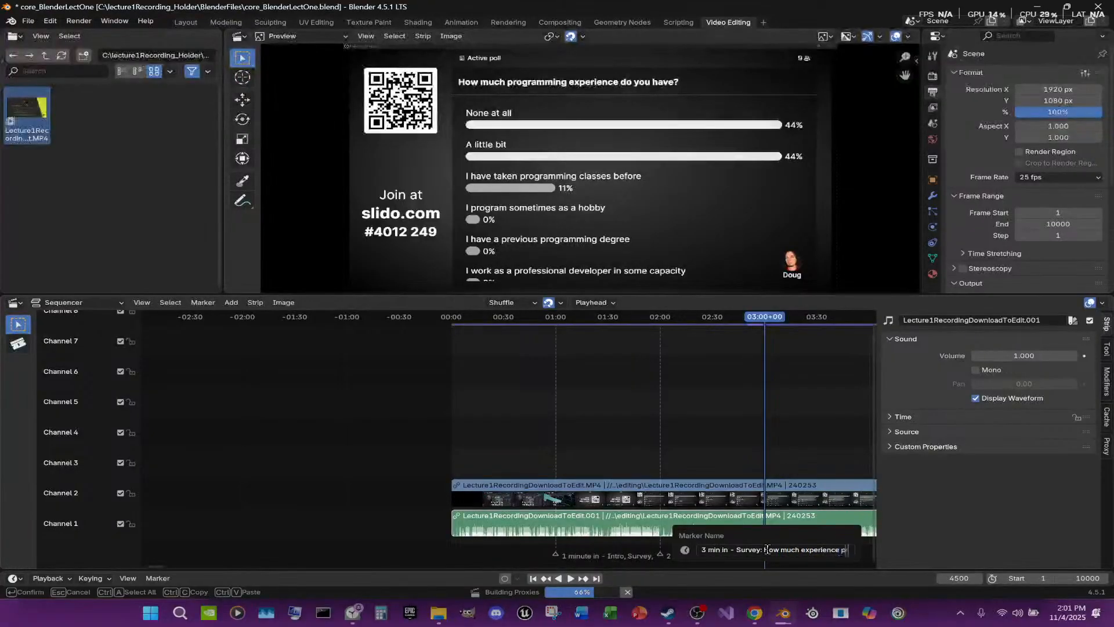
pyautogui.write('rogramming?')
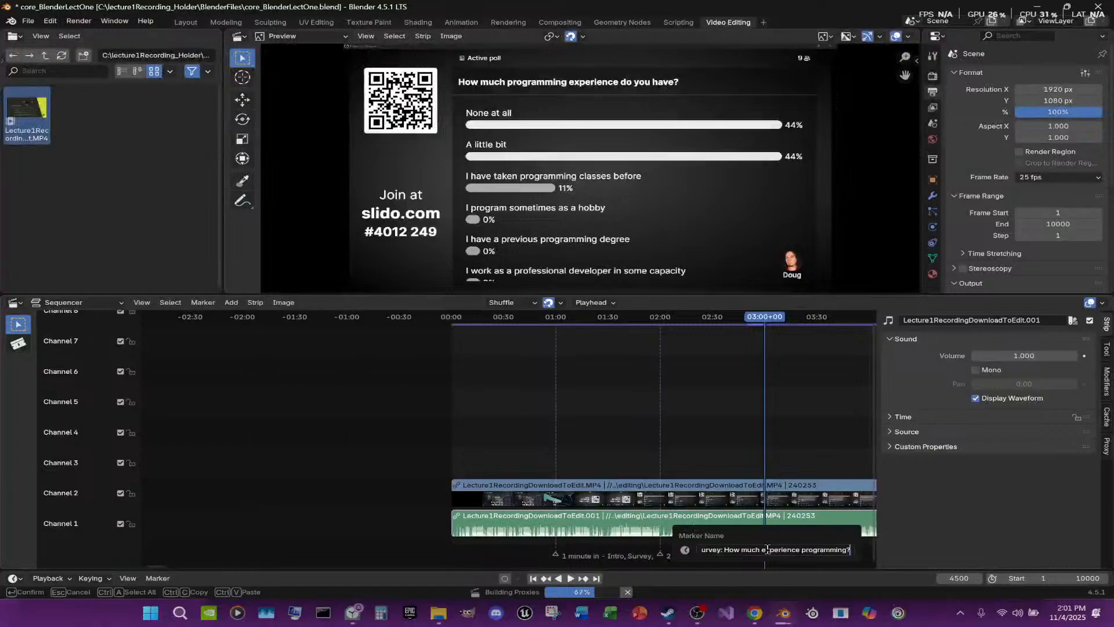
pyautogui.press('Return')
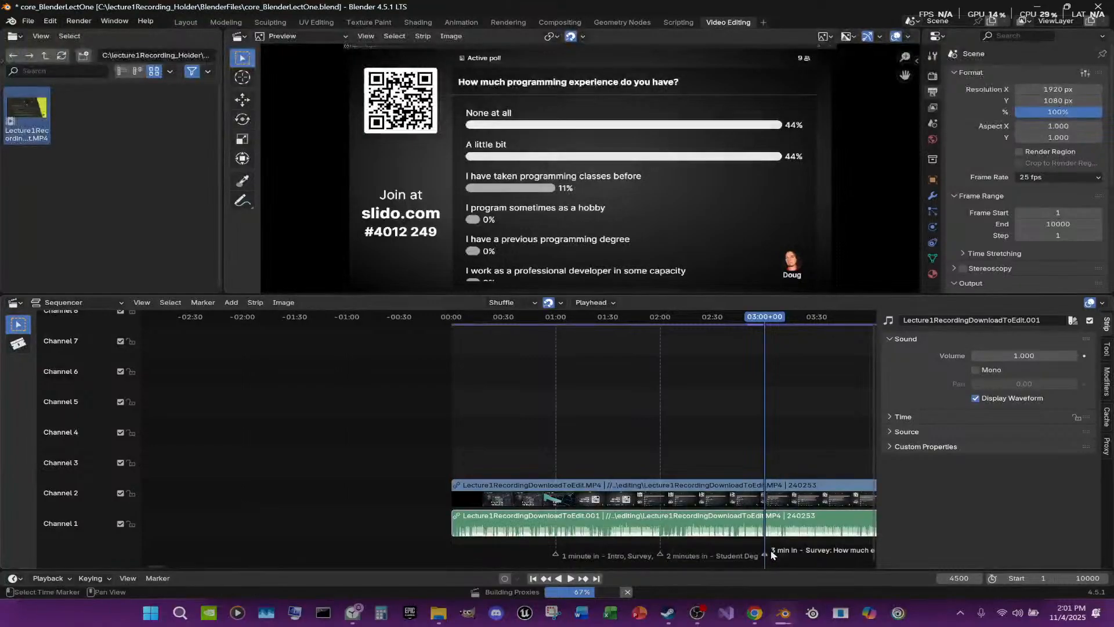
# Continue playing the recording from the three-minute marker while examining the full length of the strips on the timeline
pyautogui.press('space')
pyautogui.scroll(-2, 761, 412)
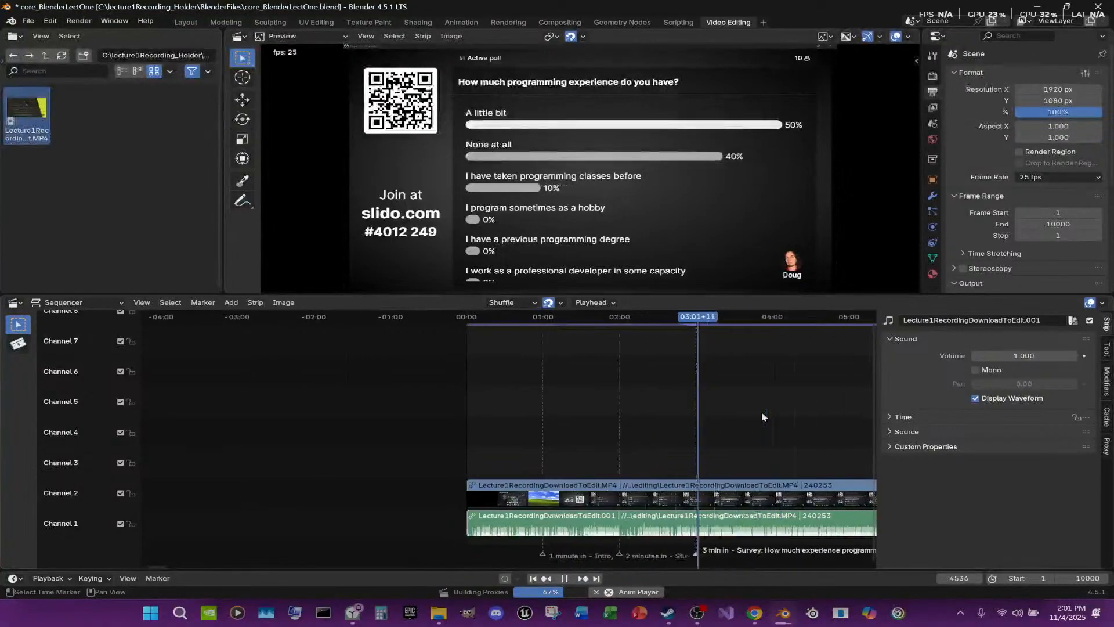
pyautogui.scroll(-5, 762, 416)
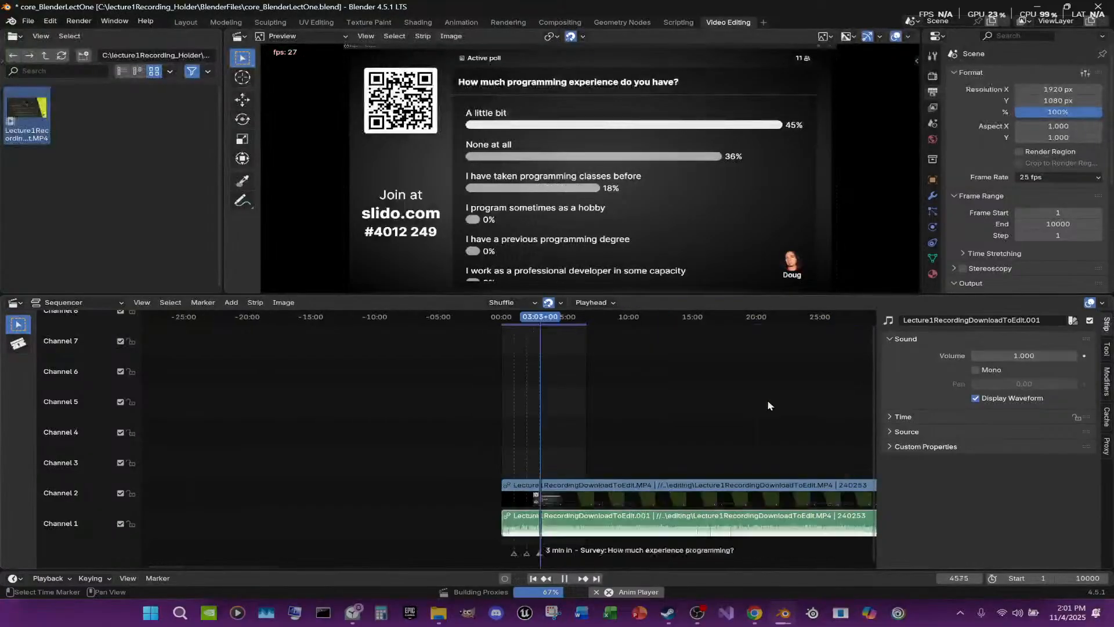
pyautogui.scroll(-10, 767, 405)
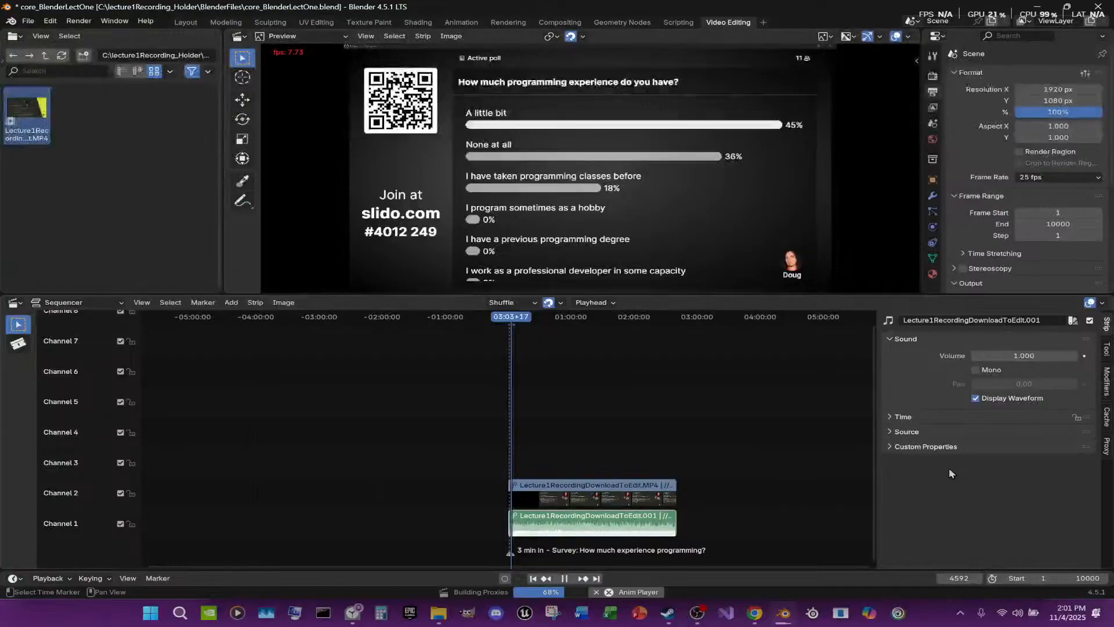
pyautogui.scroll(2, 667, 421)
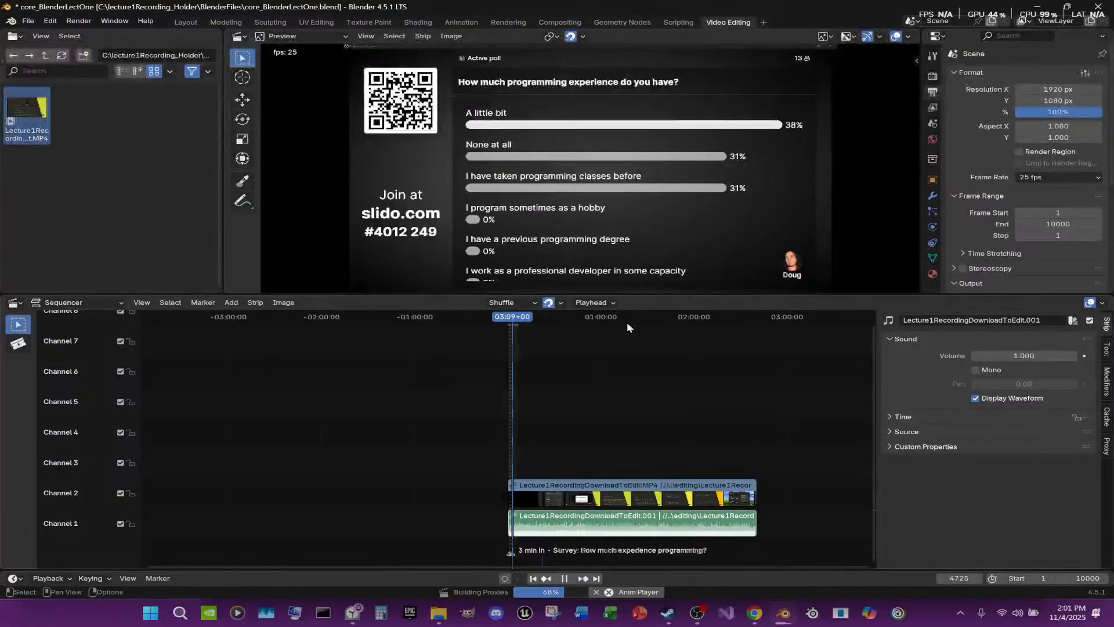
pyautogui.scroll(10, 610, 438)
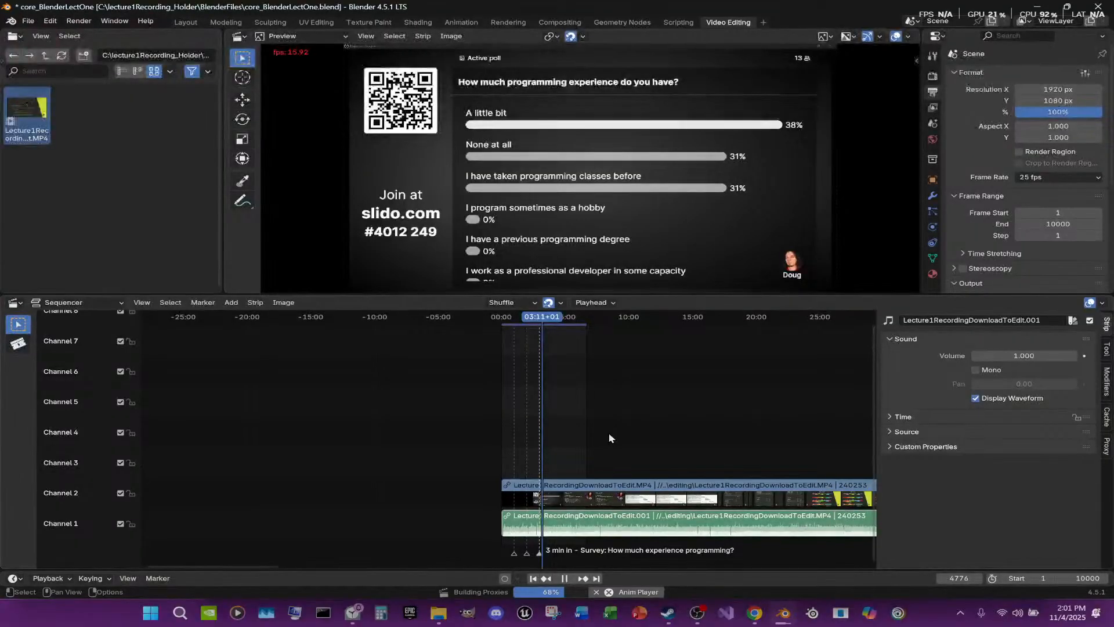
pyautogui.scroll(4, 610, 438)
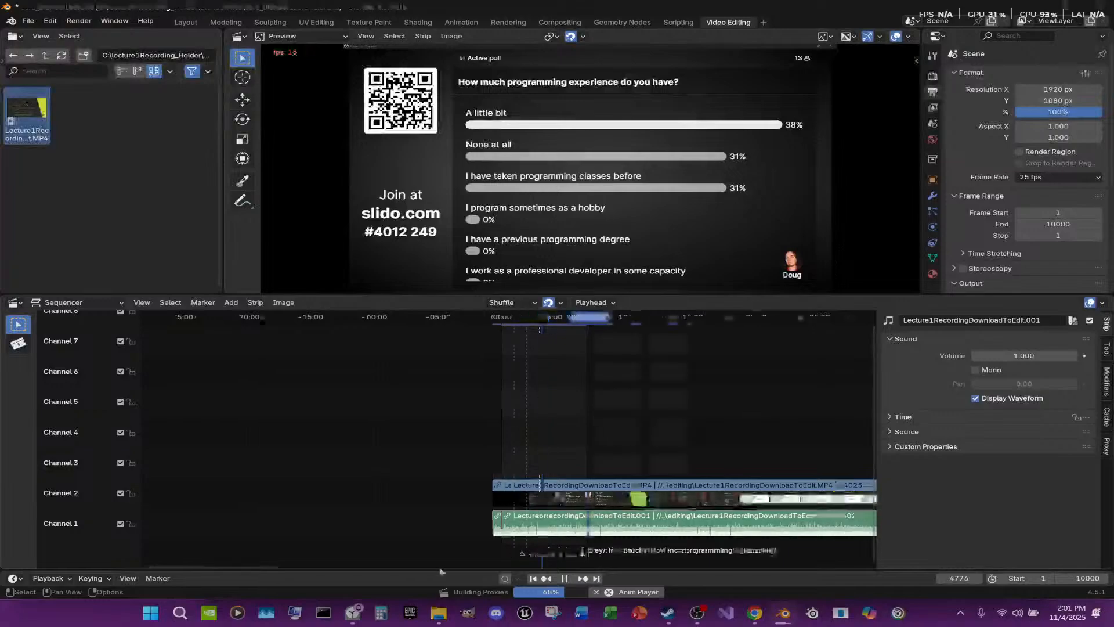
pyautogui.press('super')
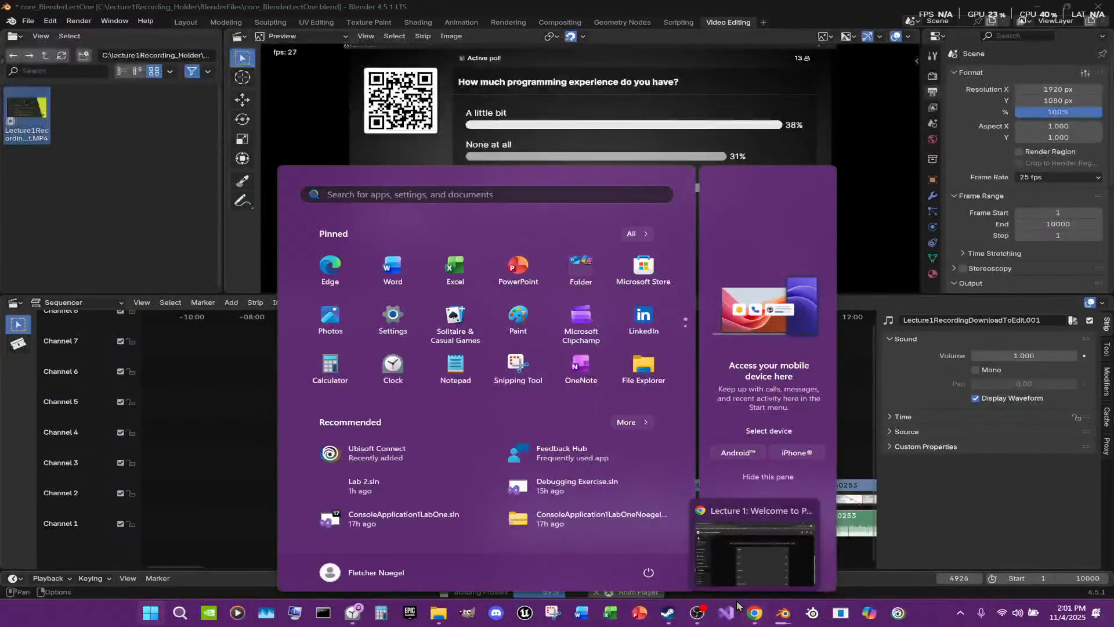
pyautogui.click(901, 516)
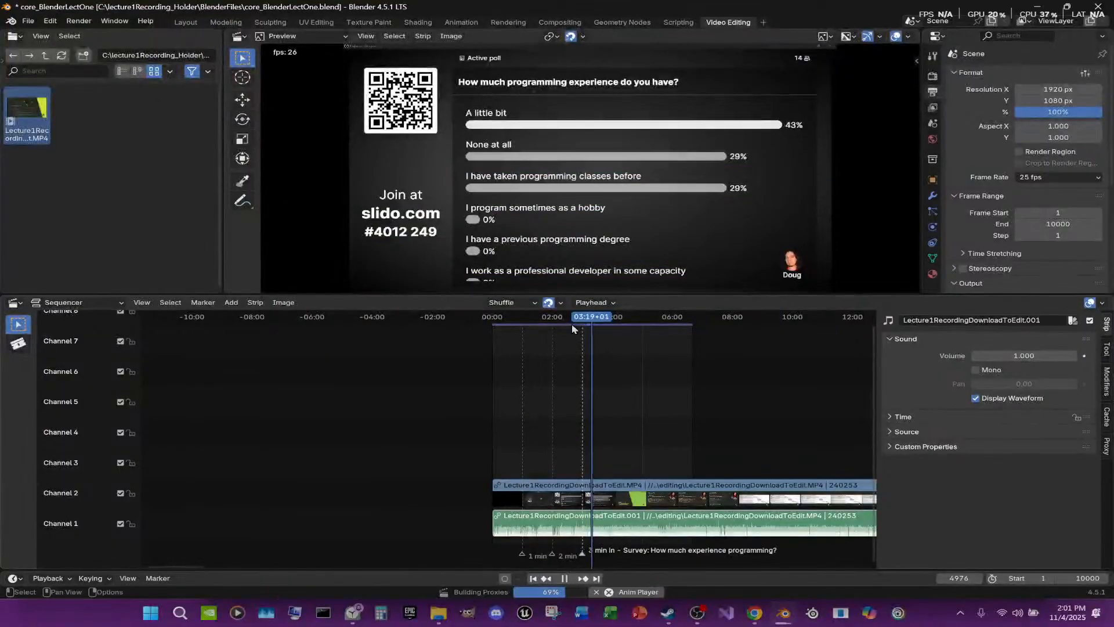
# Pause and resume the recording, check the running Slides 50-60 timer in the Clock app, and return to Blender
pyautogui.click(566, 579)
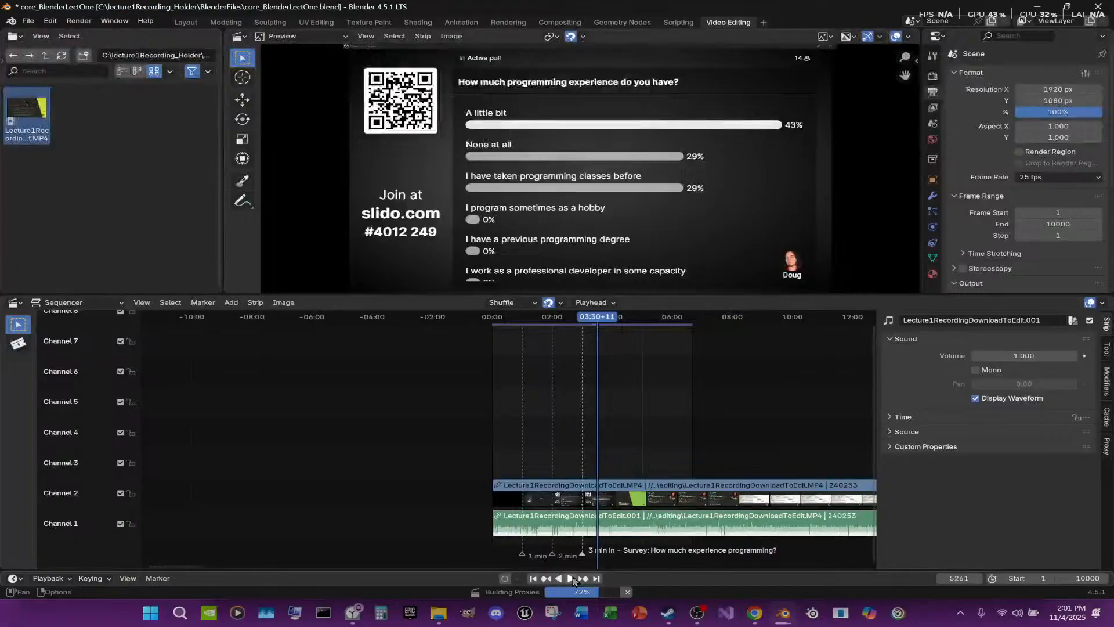
pyautogui.click(571, 579)
pyautogui.click(354, 545)
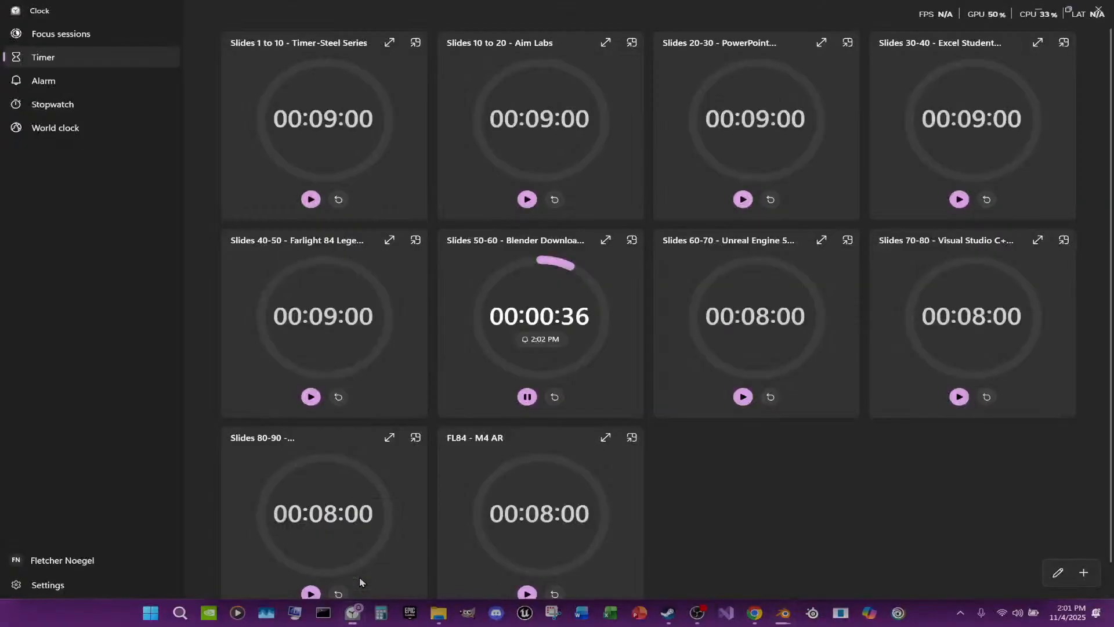
pyautogui.hotkey('alt', 'Tab')
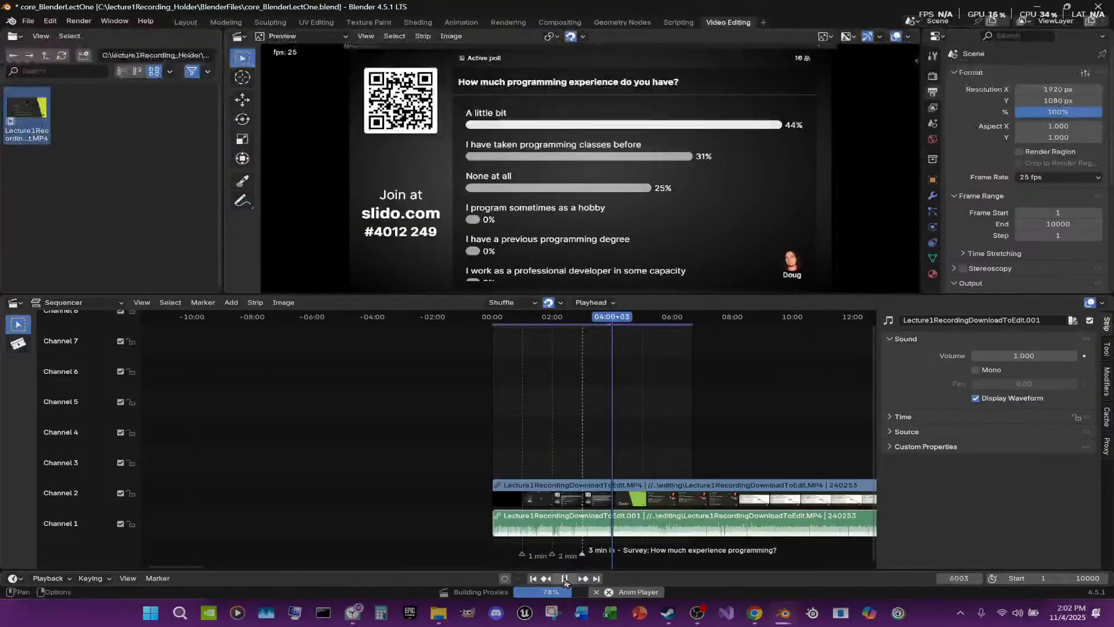
# Stop playback just past the four-minute point and step the playhead back to exactly four minutes, frame 6000
pyautogui.click(564, 579)
pyautogui.press('Left')
pyautogui.press('Left')
pyautogui.press('Left')
pyautogui.press('Left')
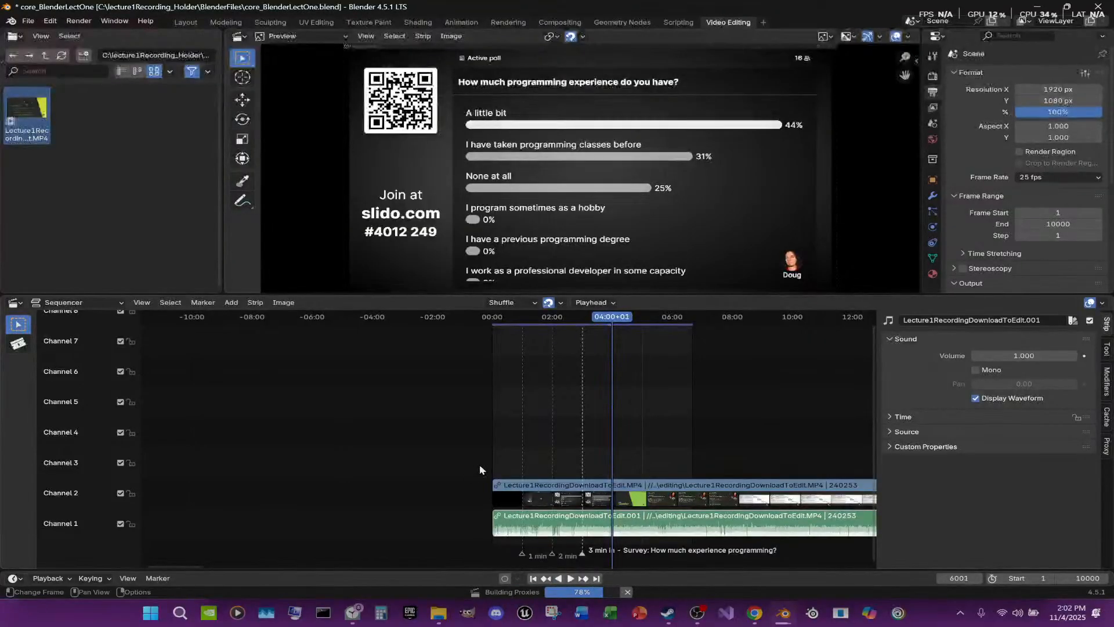
# Add a timeline marker at the four-minute point, frame 6000
pyautogui.press('m')
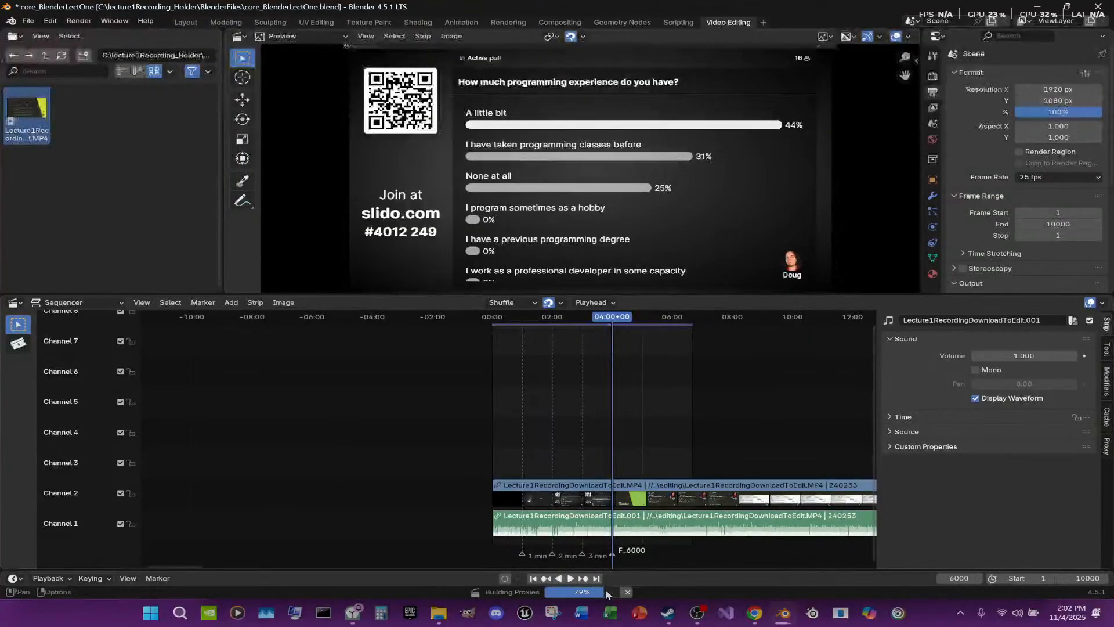
pyautogui.doubleClick(628, 550)
pyautogui.moveTo(825, 564); pyautogui.dragTo(624, 550, button='middle')
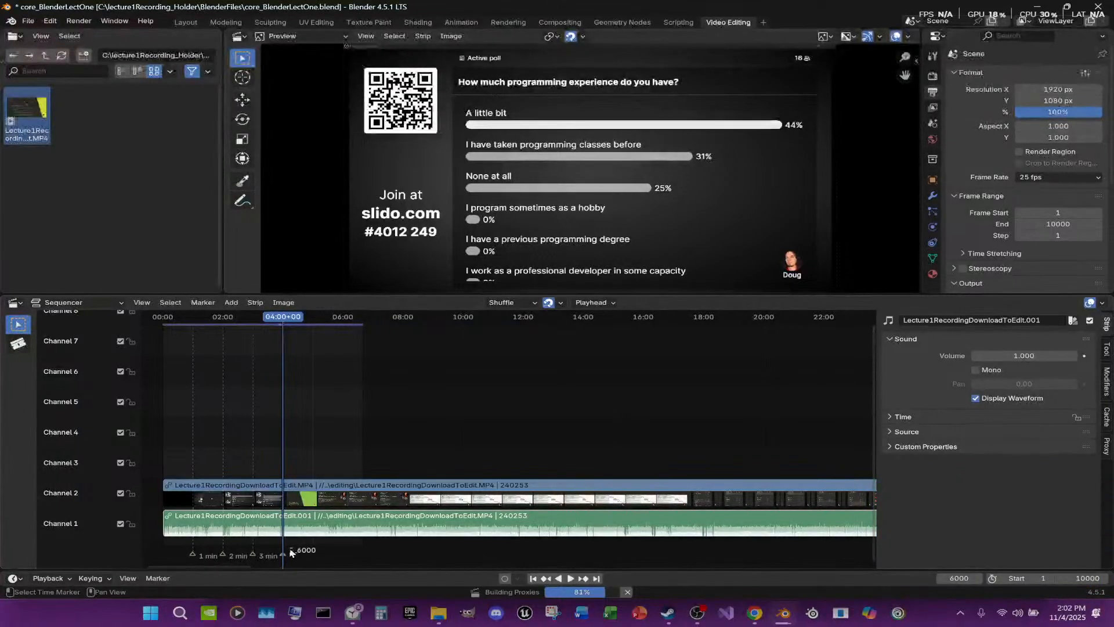
# Rename the four-minute marker "4 min in - Intructor moves to Slides." and save the project
pyautogui.press('F2')
pyautogui.write('4')
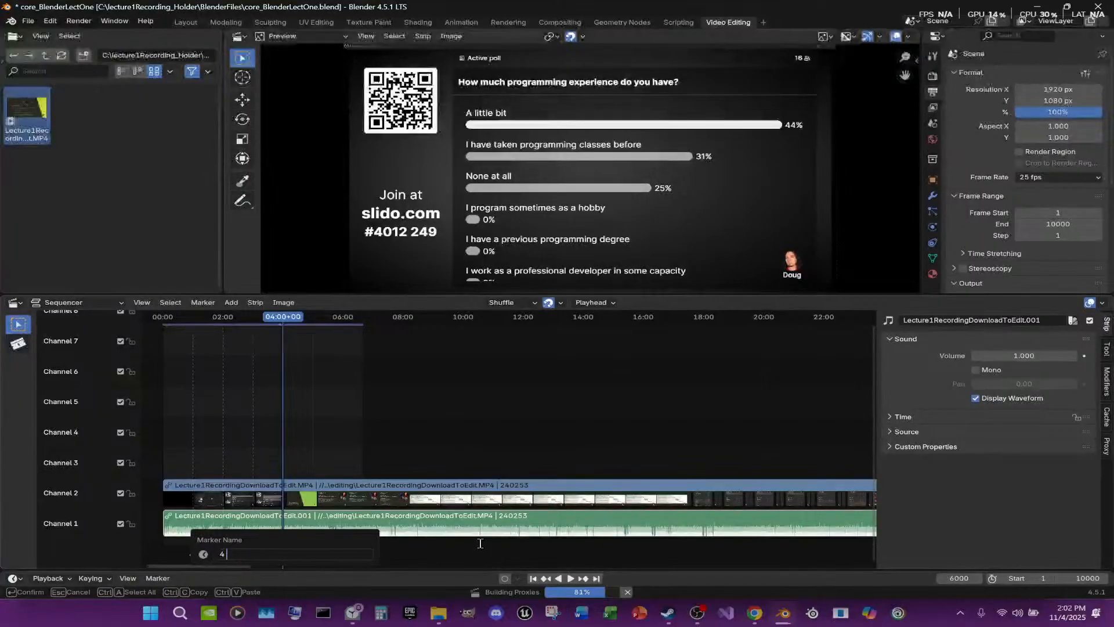
pyautogui.write(' min In - ')
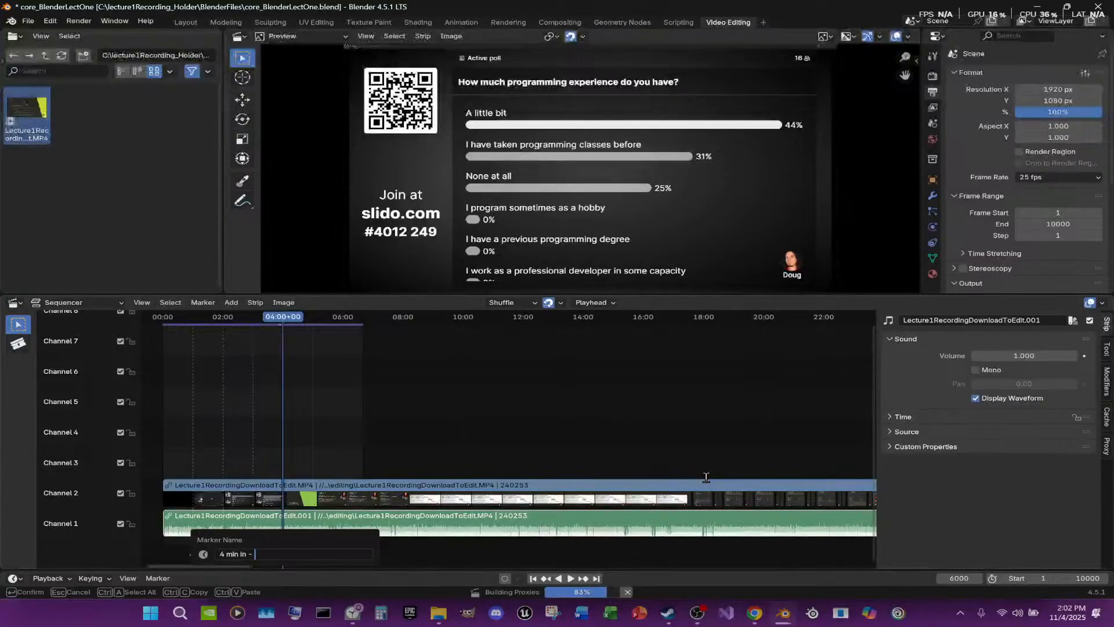
pyautogui.write('Intrustor')
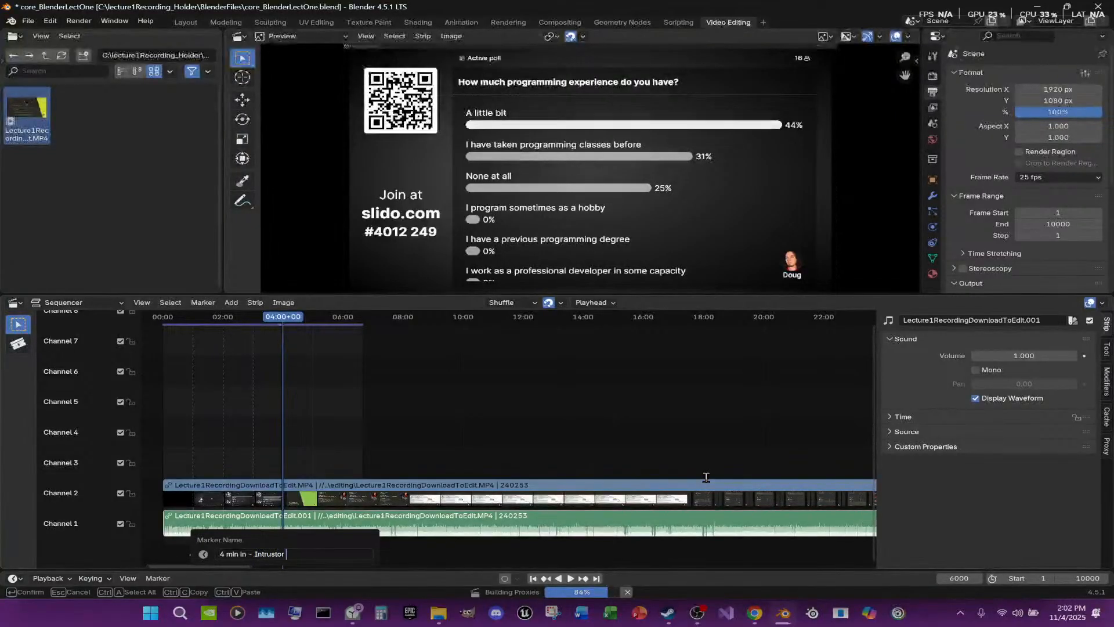
pyautogui.press('BackSpace')
pyautogui.press('BackSpace')
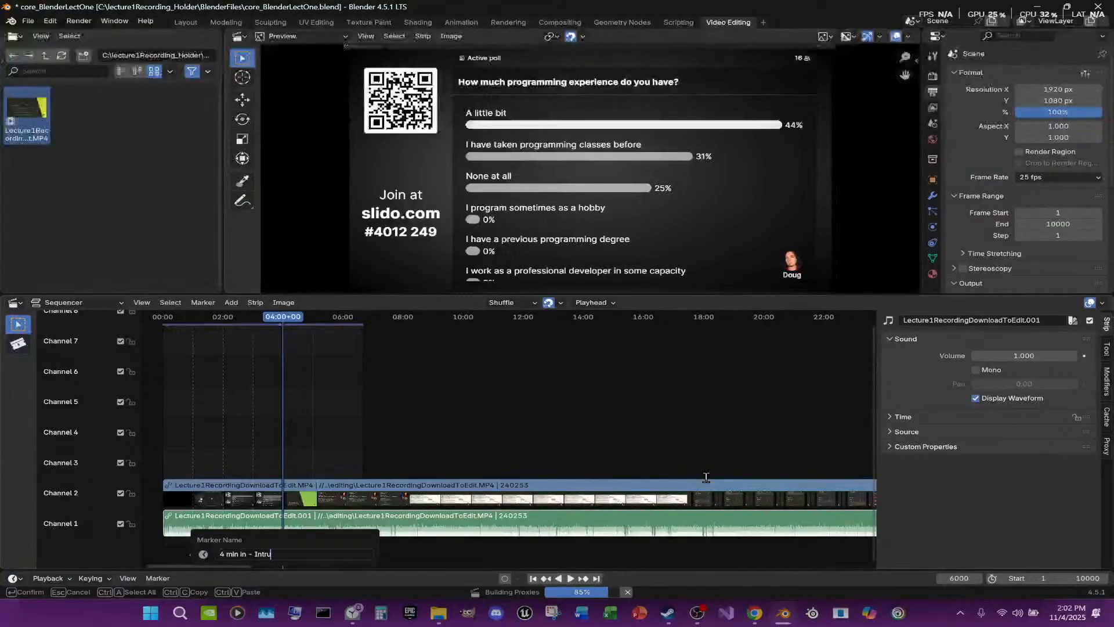
pyautogui.write('ctor mmov')
pyautogui.press('BackSpace')
pyautogui.press('BackSpace')
pyautogui.press('BackSpace')
pyautogui.press('BackSpace')
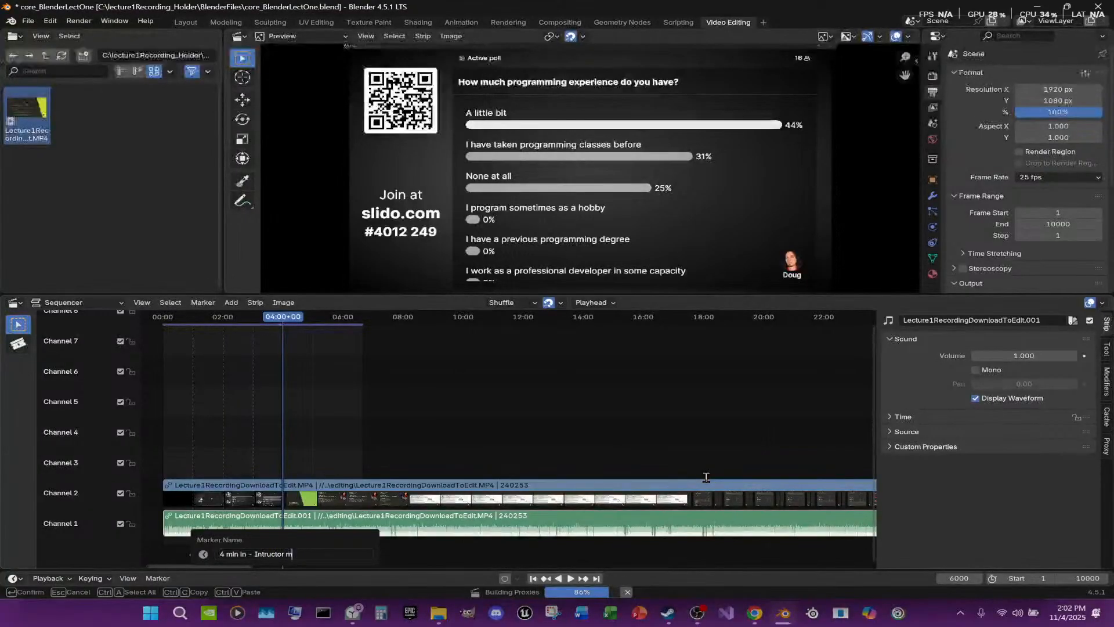
pyautogui.write('moves to Slid')
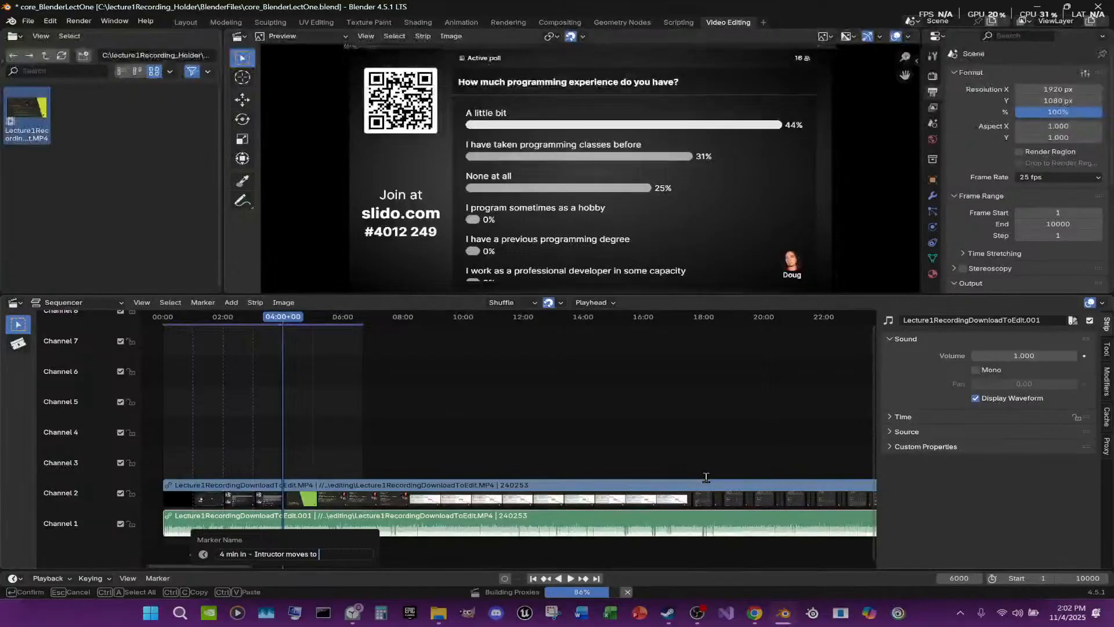
pyautogui.write('es')
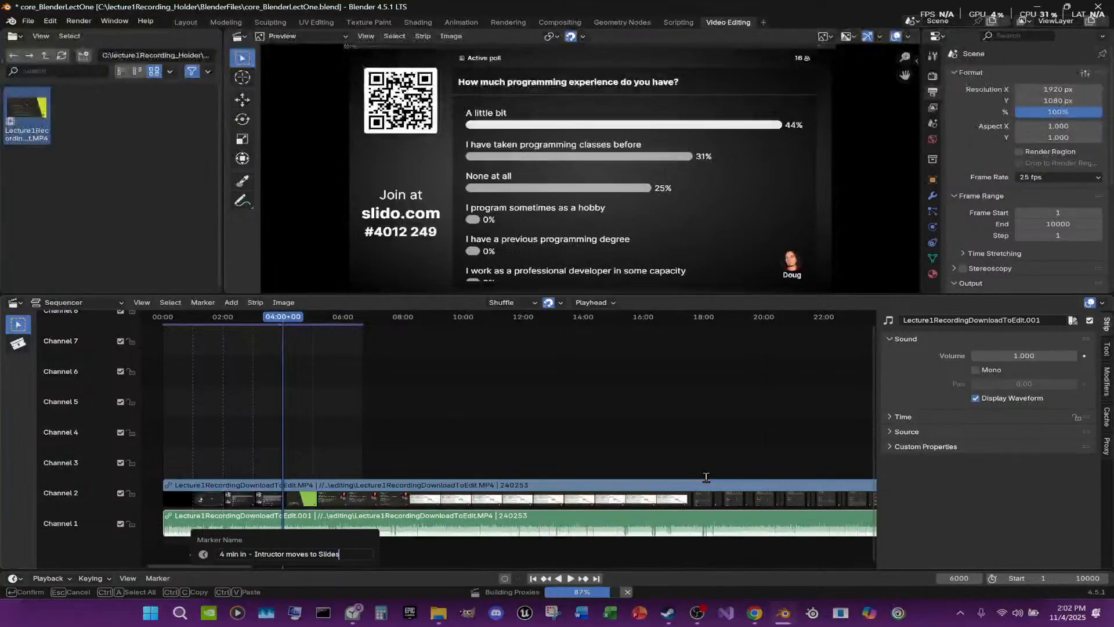
pyautogui.write('.')
pyautogui.press('Return')
pyautogui.hotkey('ctrl', 's')
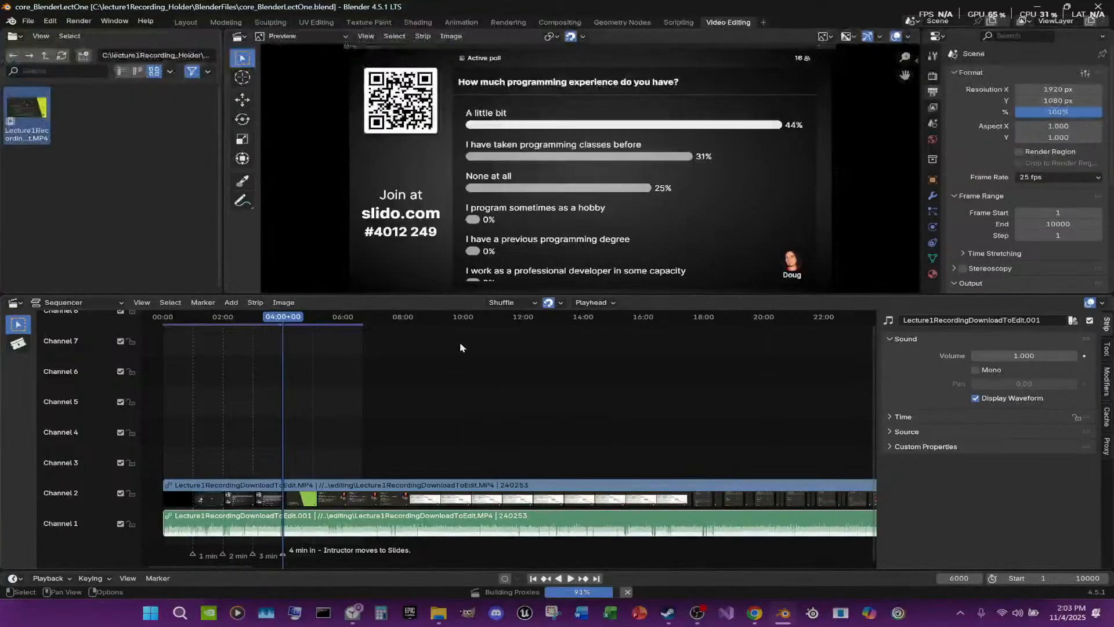
pyautogui.scroll(-3, 479, 348)
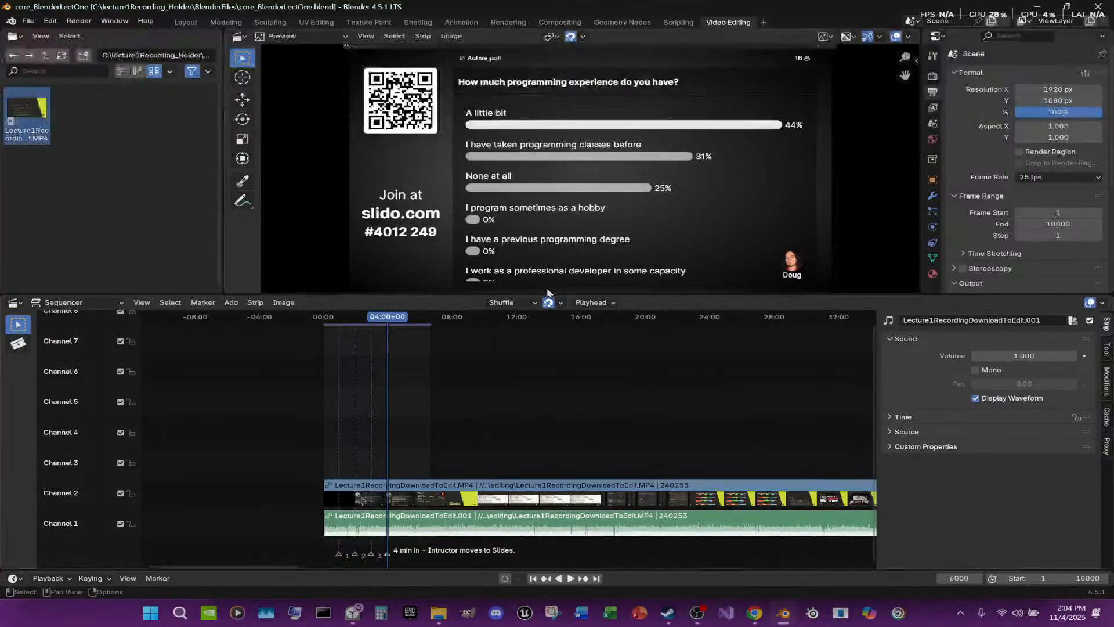
pyautogui.scroll(-1, 521, 377)
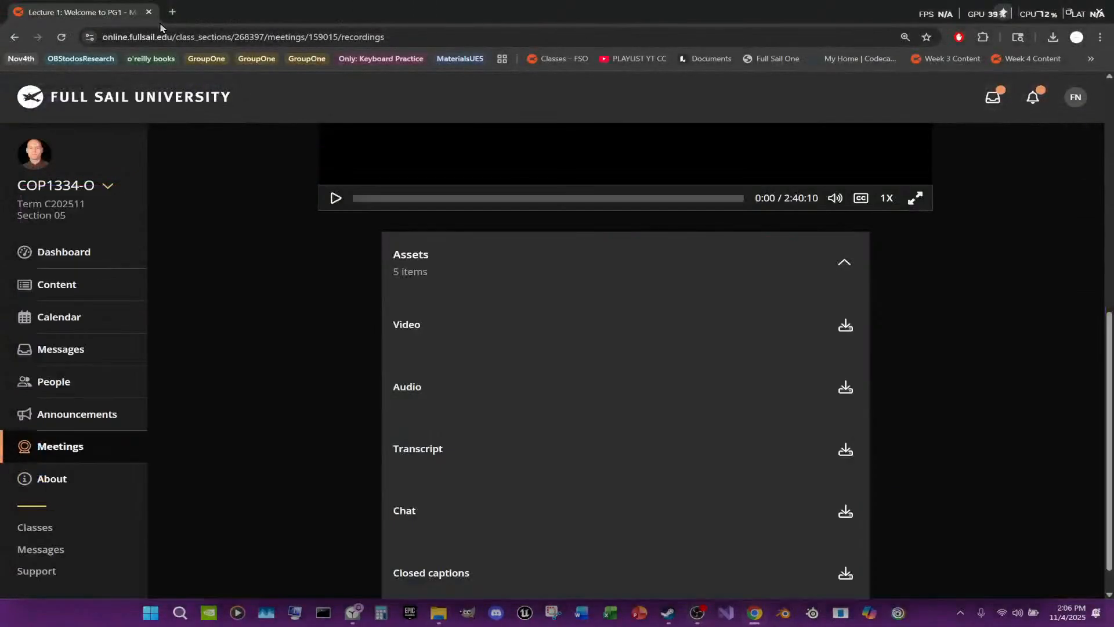
# Switch to Chrome, go to YouTube Studio in a new tab, and open the details of the current live stream
pyautogui.click(172, 12)
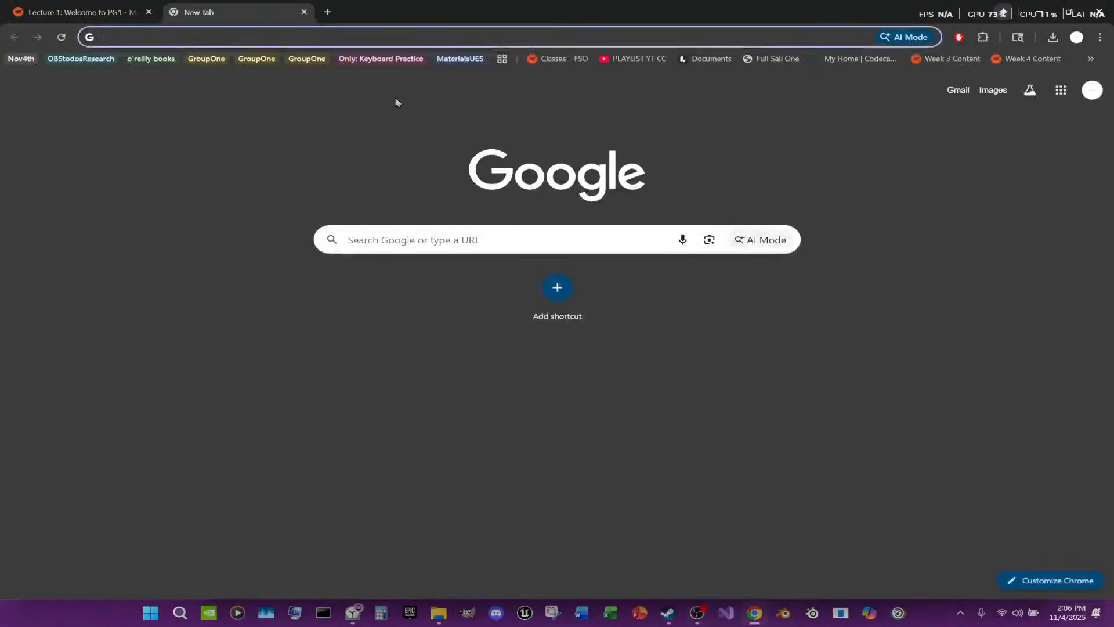
pyautogui.click(636, 58)
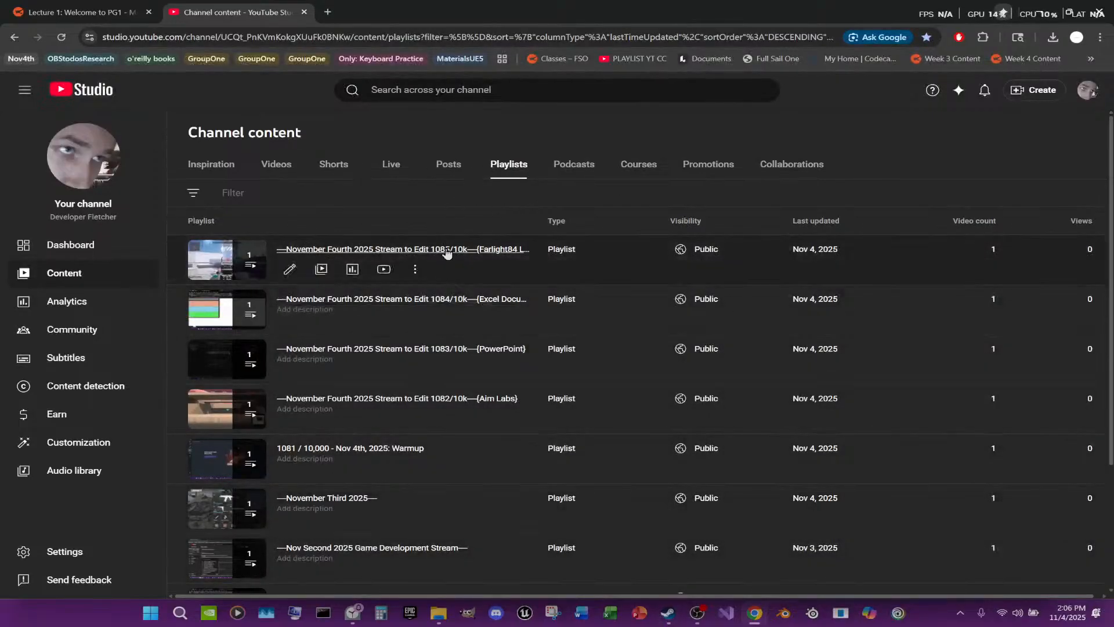
pyautogui.click(697, 613)
pyautogui.click(537, 5)
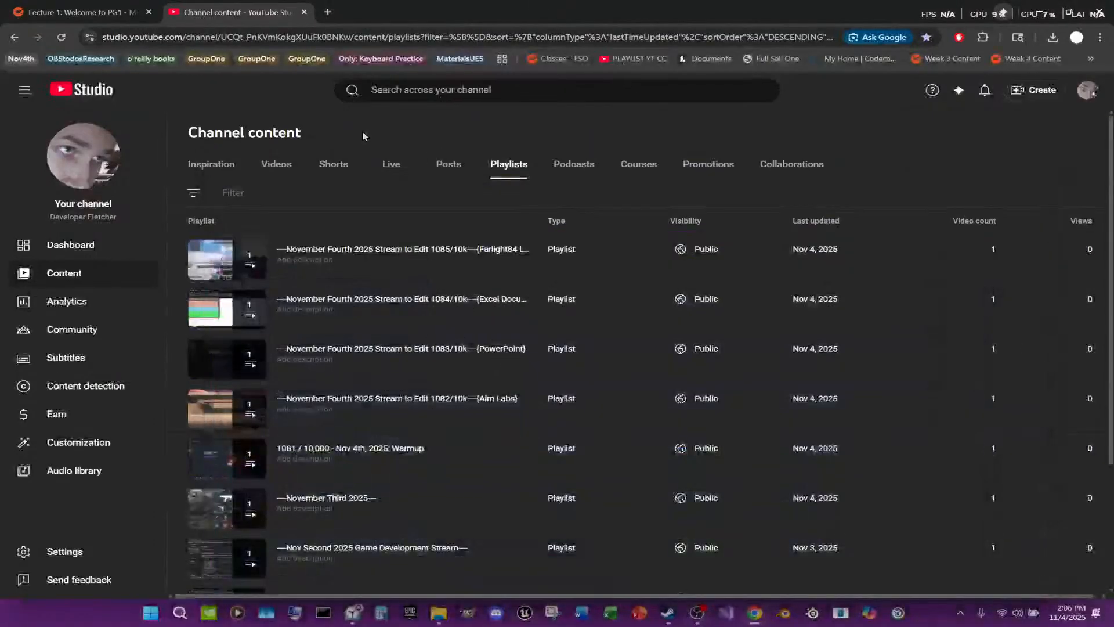
pyautogui.click(394, 171)
pyautogui.click(402, 263)
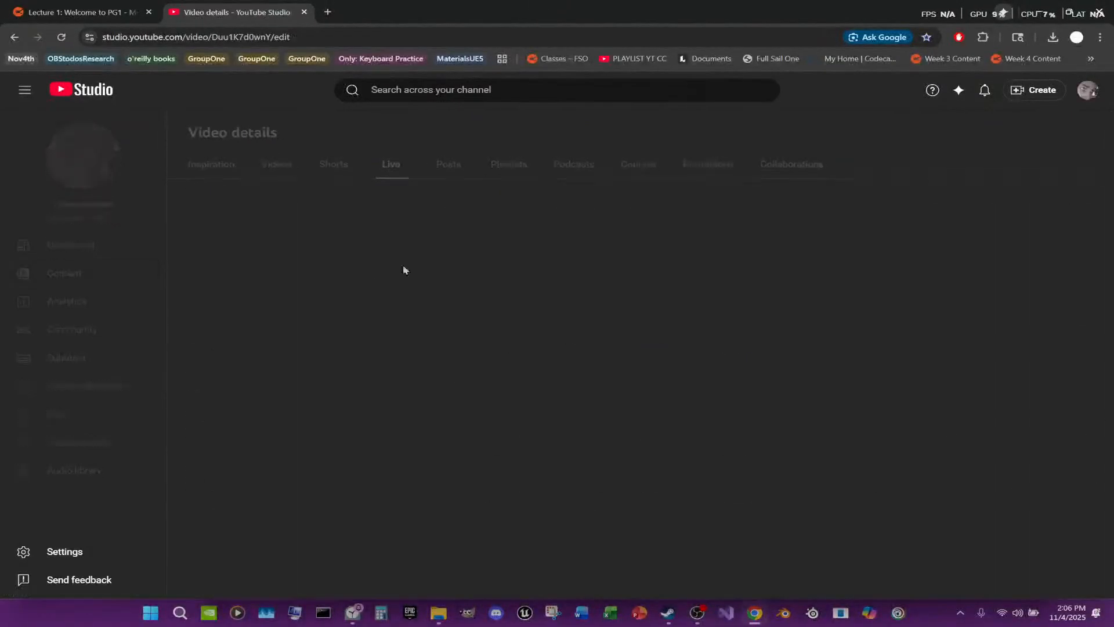
# Set the live stream's title to "—November Fourth 2025 Stream to Edit 1086/10k—{Lecture 1 Blender Video Editing}" and save the changes
pyautogui.moveTo(391, 174); pyautogui.dragTo(385, 176)
pyautogui.write('6')
pyautogui.moveTo(585, 174); pyautogui.dragTo(208, 175)
pyautogui.hotkey('ctrl', 'a')
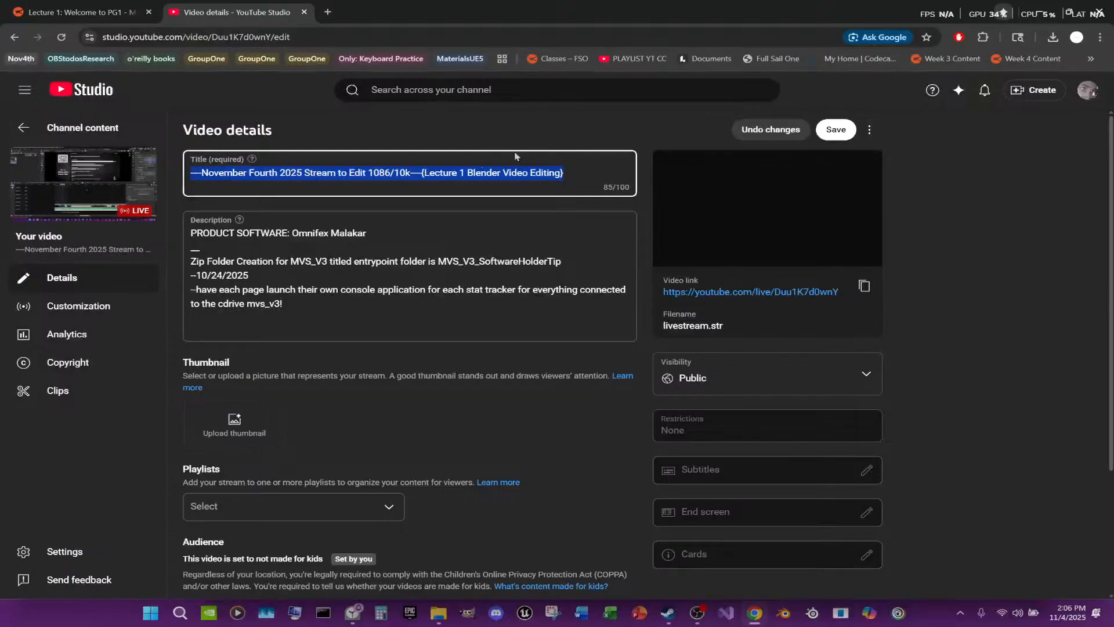
pyautogui.click(837, 131)
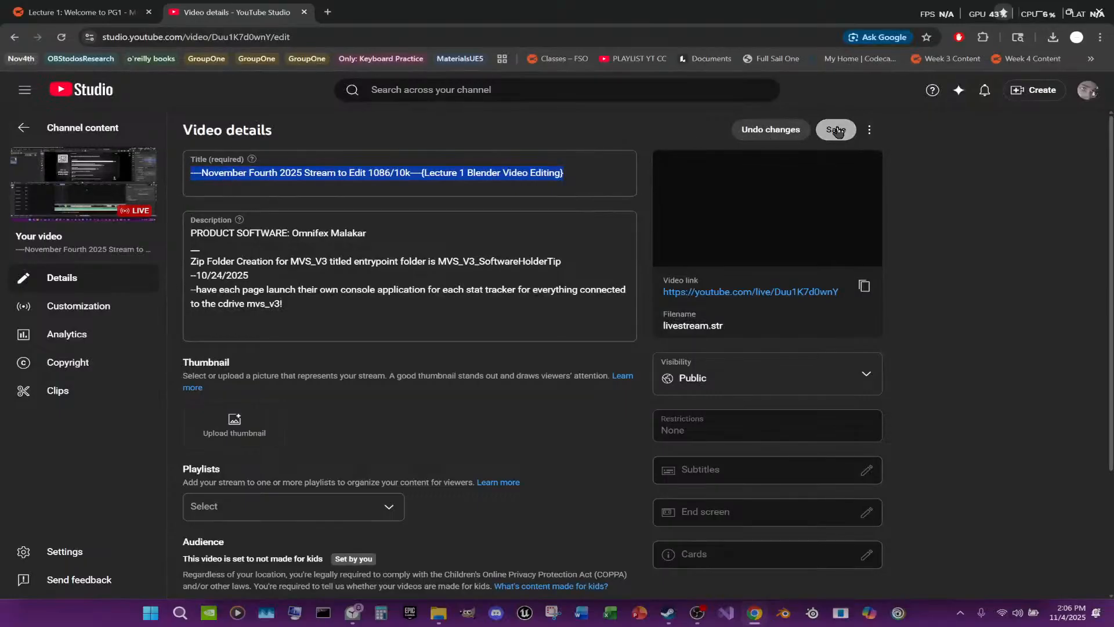
# Create a public playlist titled "—November Fourth 2025 Stream to Edit 1086/10k—{Lecture 1 Blender Video Editing}" and return to the live stream's details
pyautogui.click(23, 128)
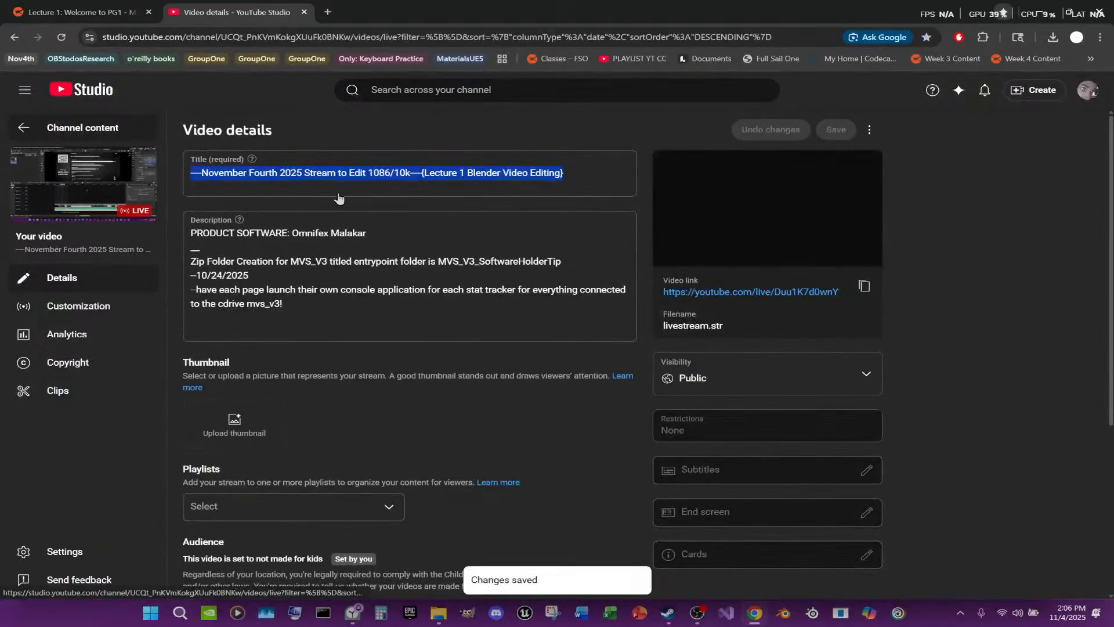
pyautogui.click(1035, 90)
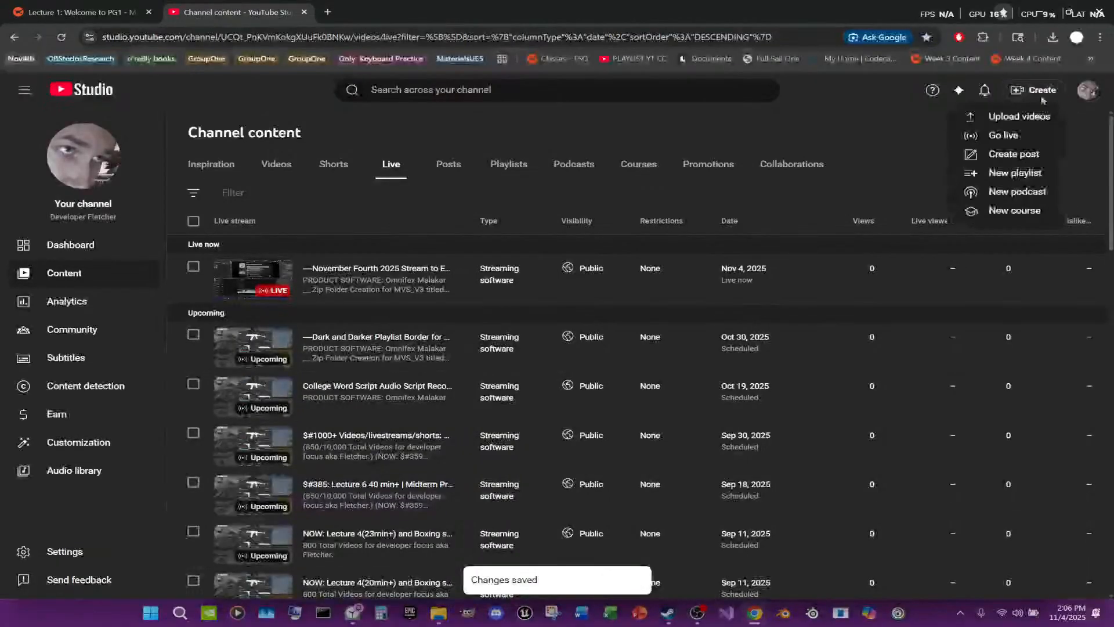
pyautogui.click(1012, 174)
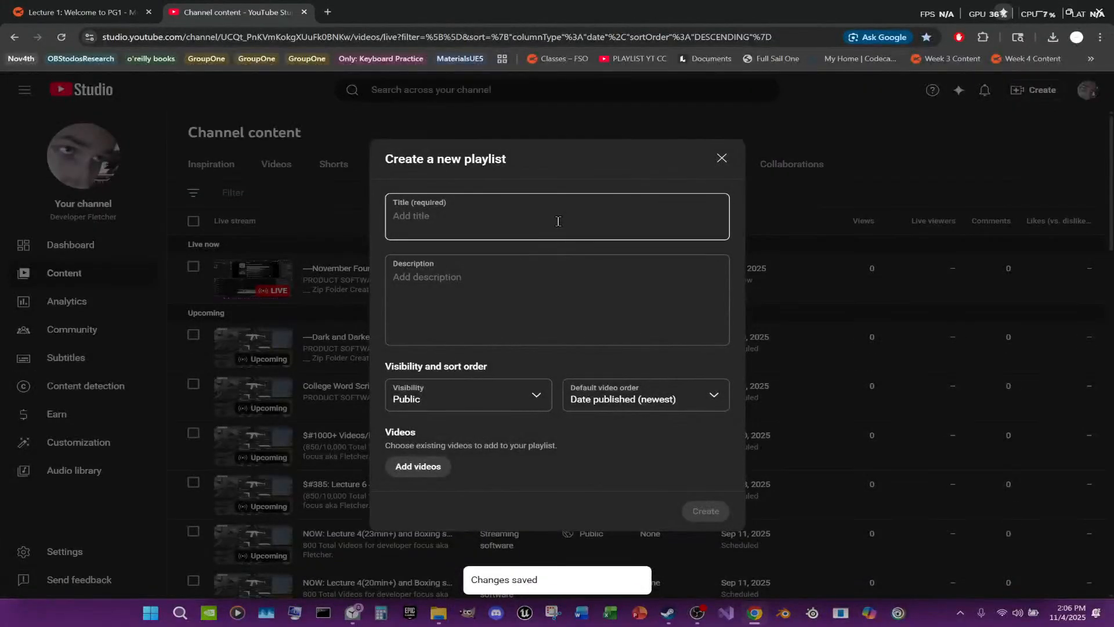
pyautogui.write('—November Fourth 2025 Stream to Edit 1086/10k—{Lecture 1 Blender Video Editing}')
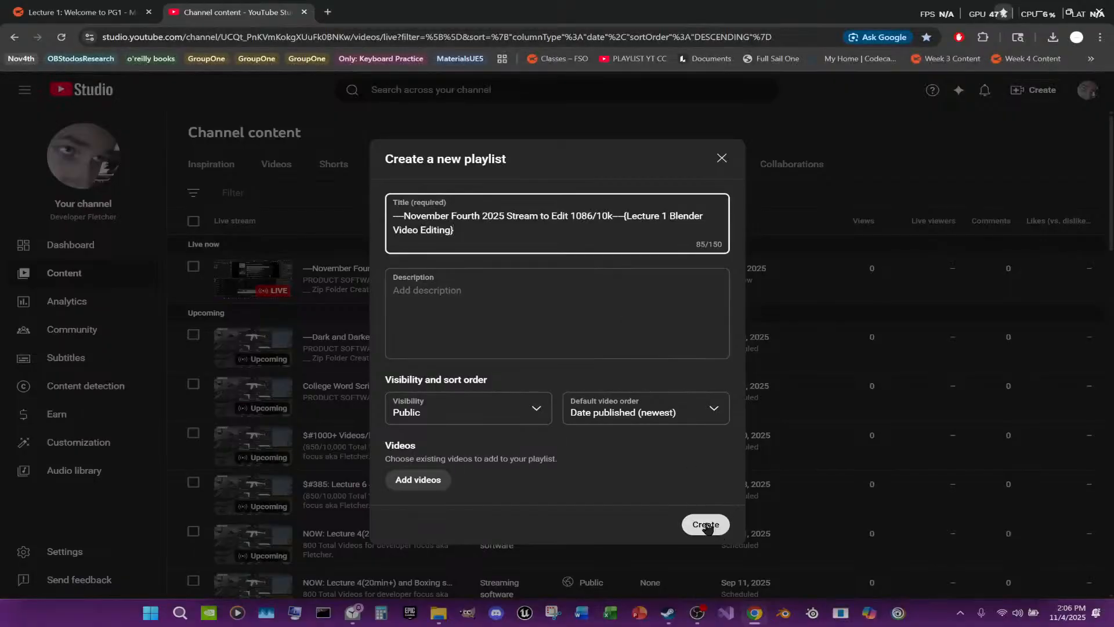
pyautogui.click(706, 525)
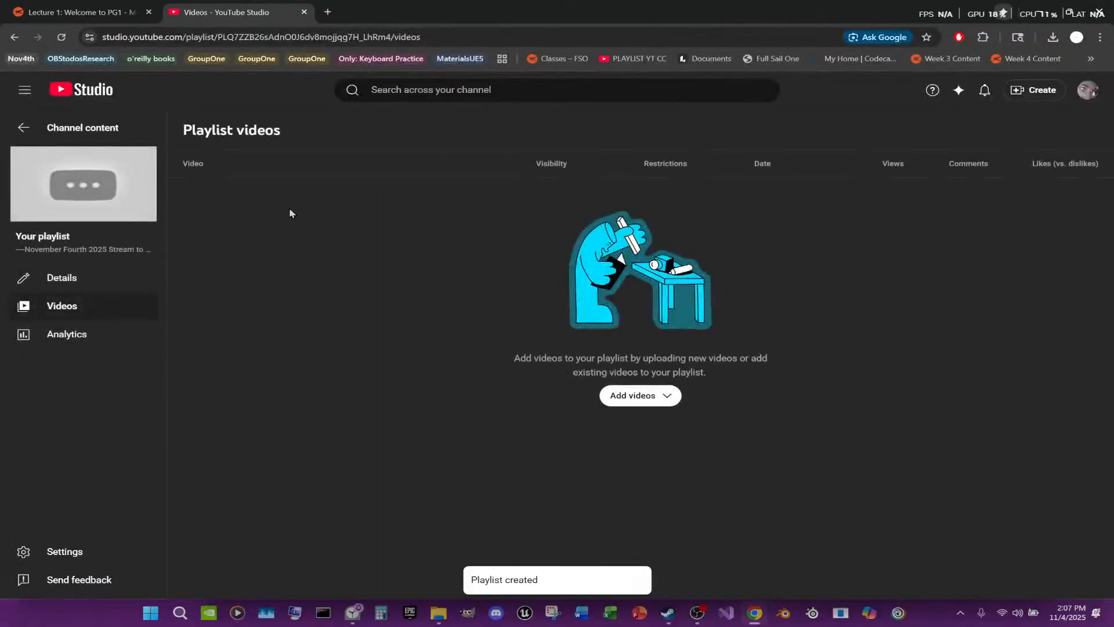
pyautogui.click(24, 128)
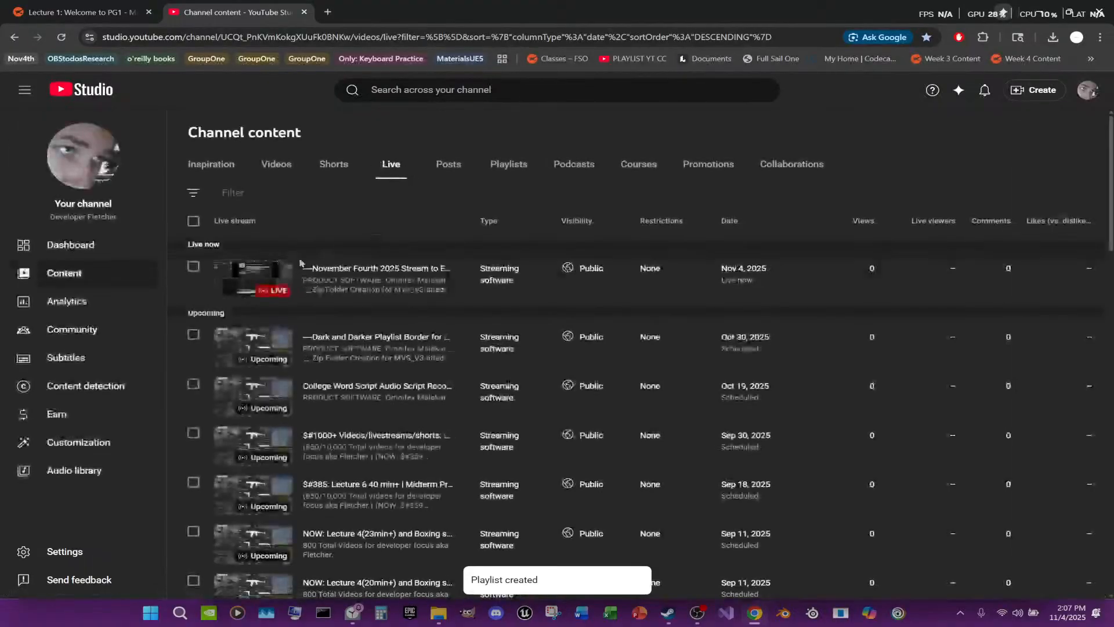
pyautogui.click(314, 287)
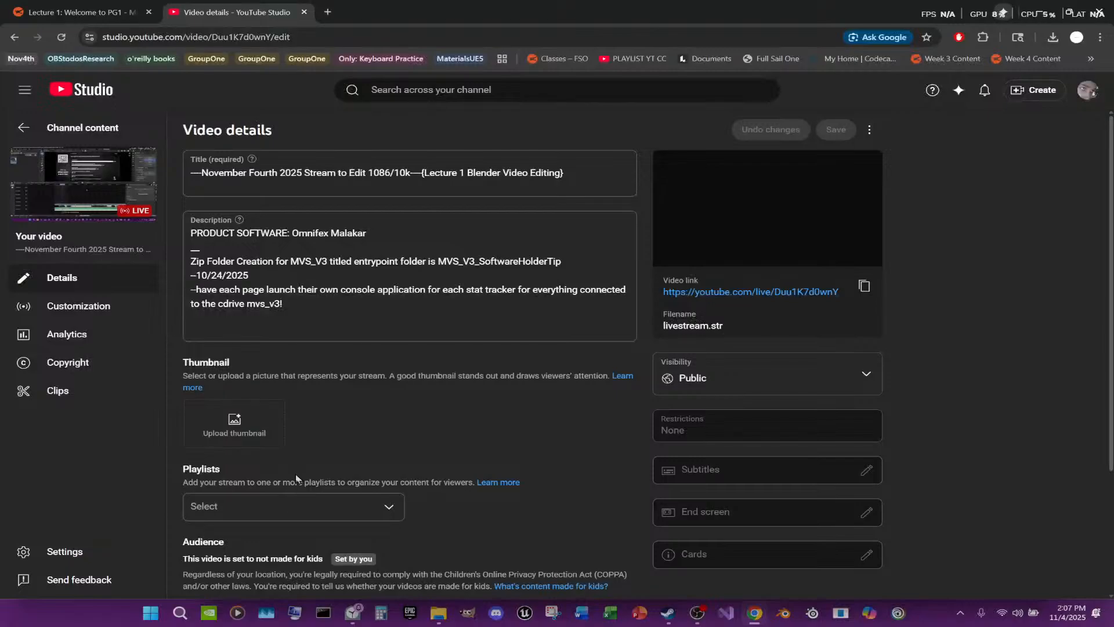
pyautogui.click(296, 505)
pyautogui.click(313, 360)
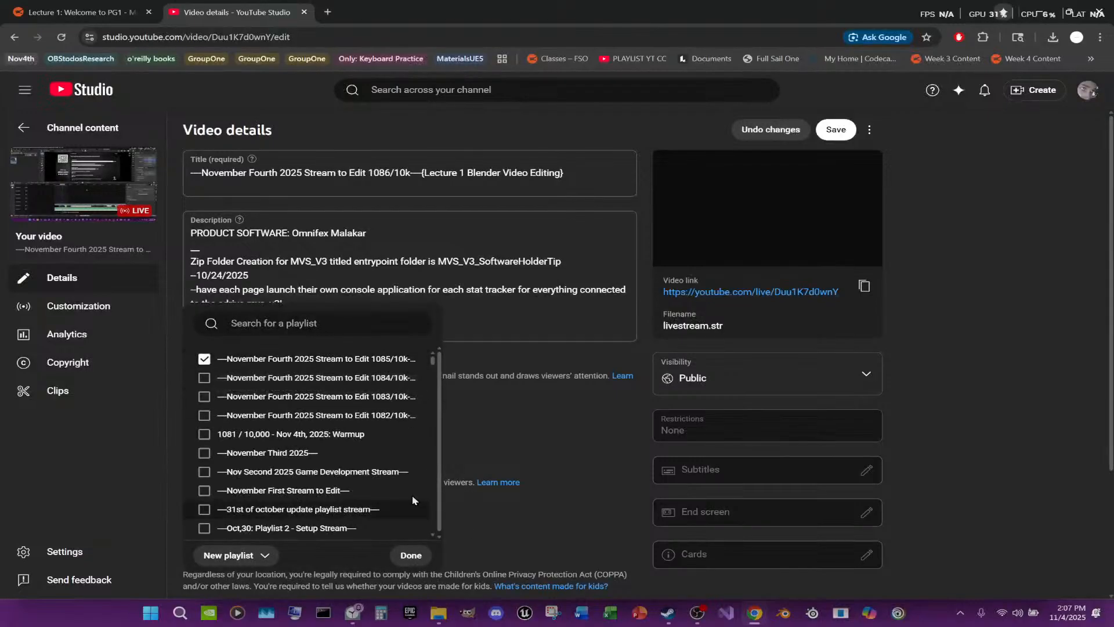
pyautogui.click(400, 365)
pyautogui.click(456, 342)
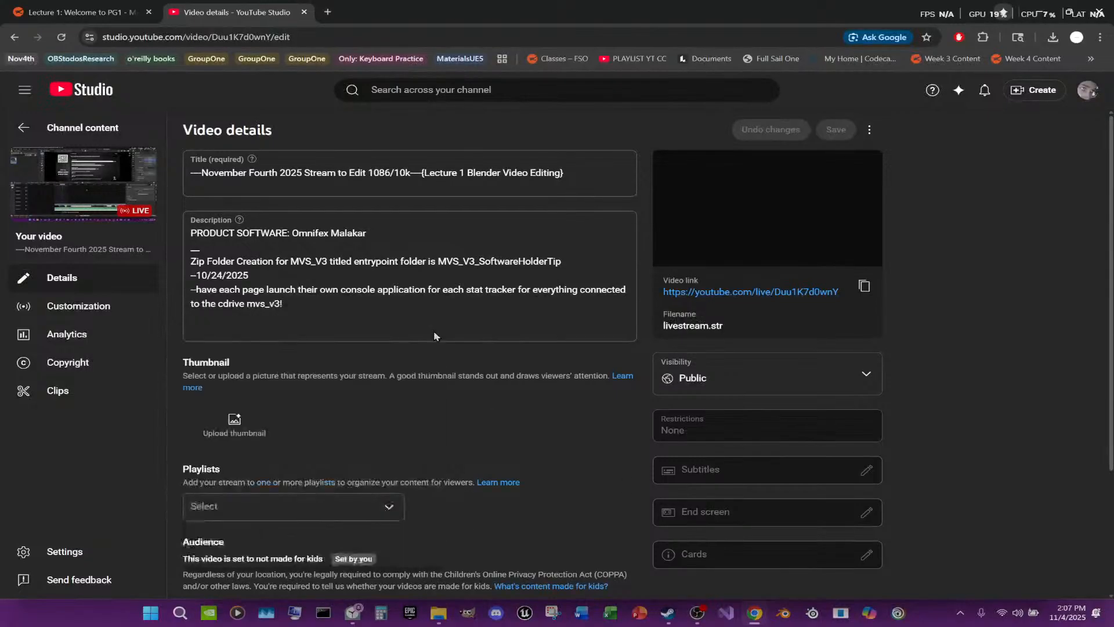
# Reload the video details, add the live stream to the 1086/10k playlist, and save the changes
pyautogui.click(58, 37)
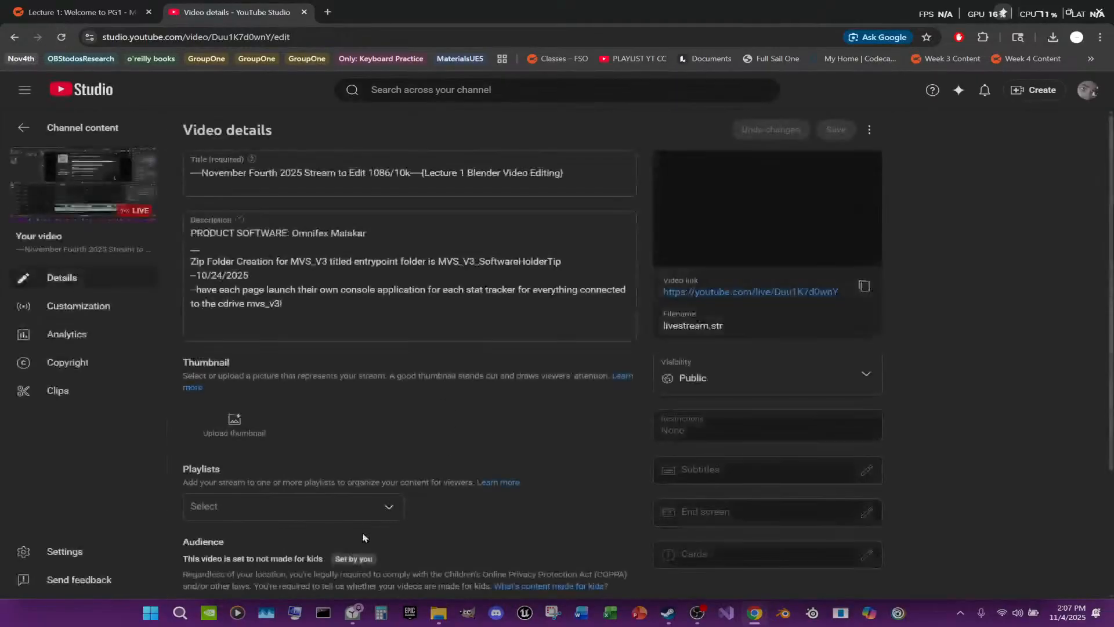
pyautogui.click(348, 506)
pyautogui.click(316, 358)
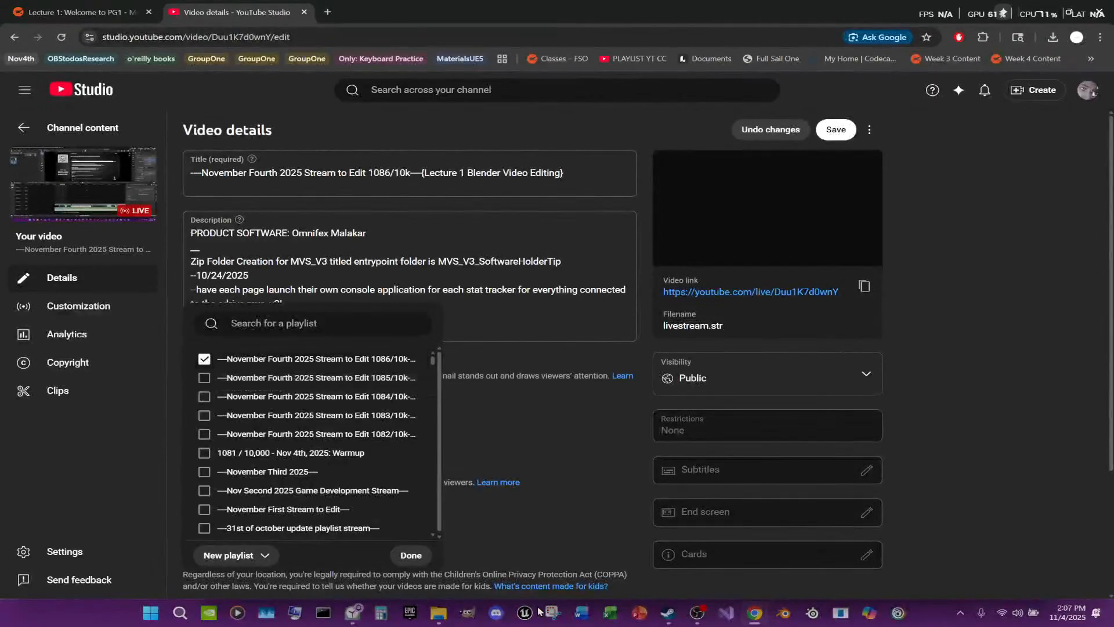
pyautogui.click(411, 556)
pyautogui.click(830, 134)
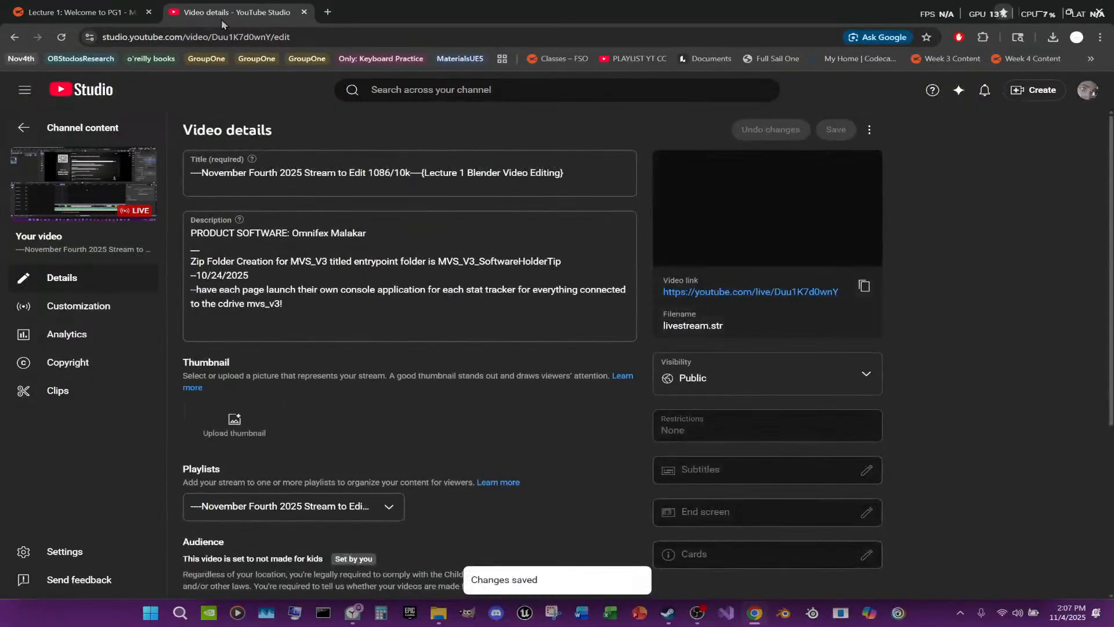
# Check the stream in OBS, switch to the Clock app, and set the Slides 50-60 timer to 9 minutes
pyautogui.click(694, 615)
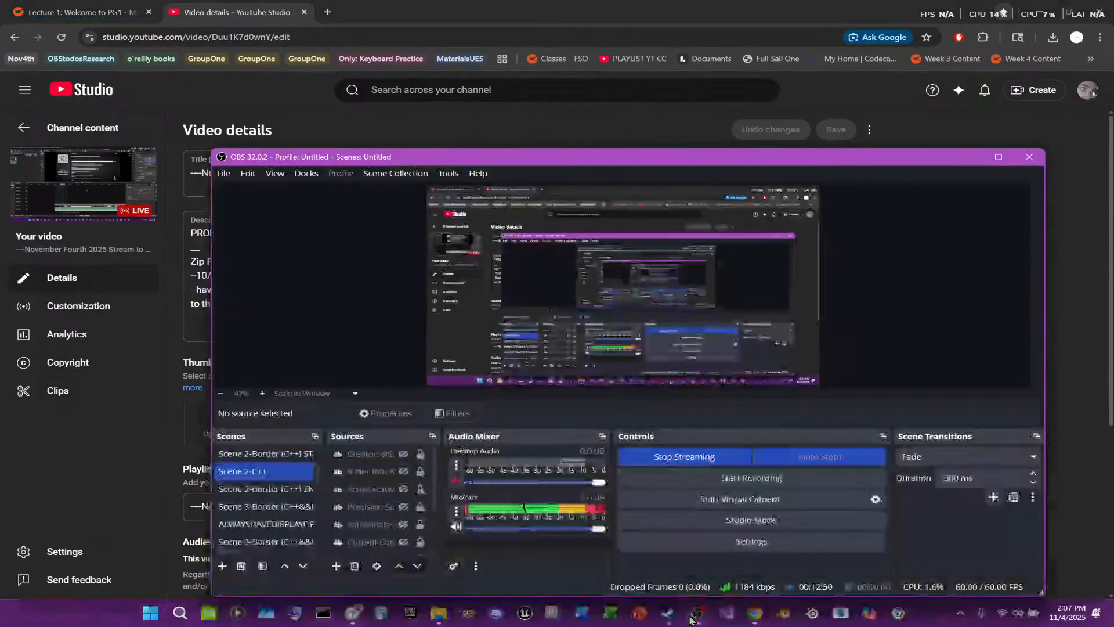
pyautogui.click(376, 610)
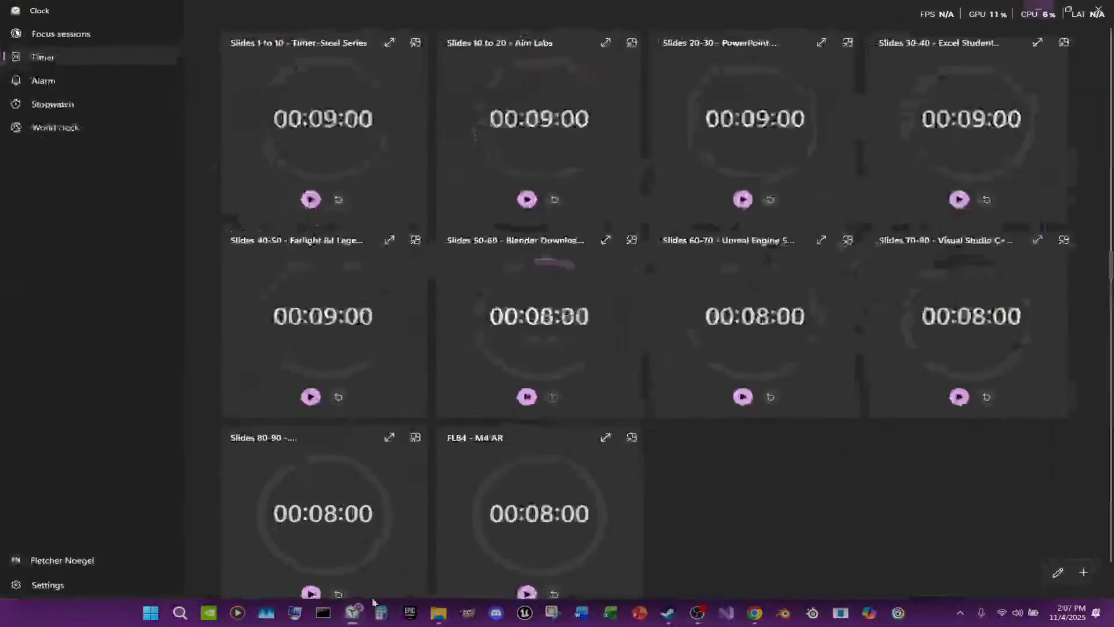
pyautogui.click(567, 317)
pyautogui.click(557, 234)
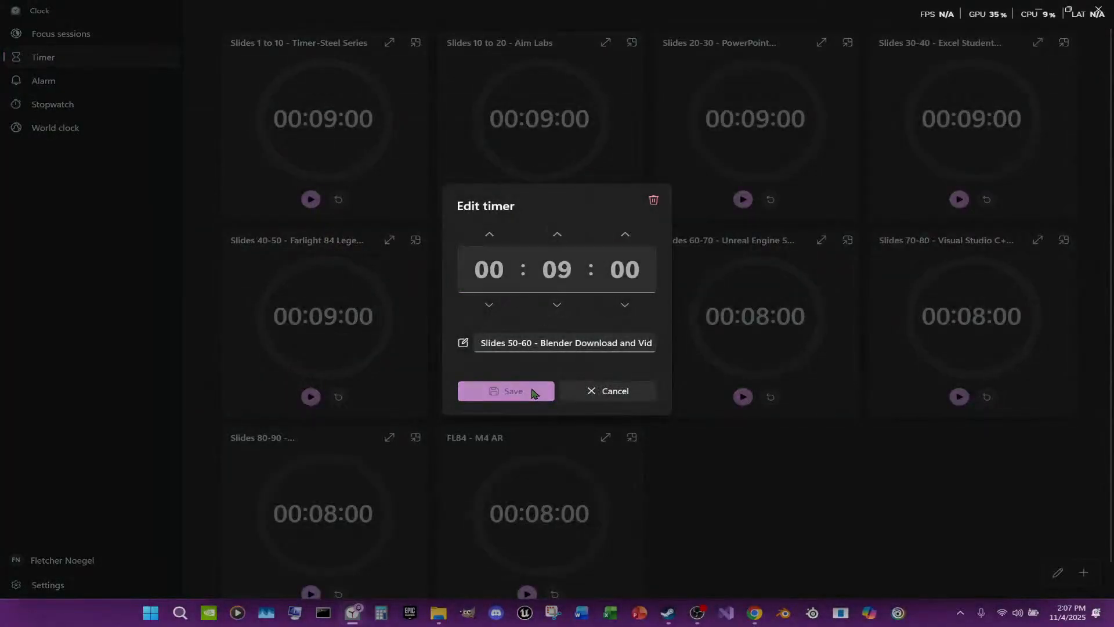
pyautogui.click(533, 392)
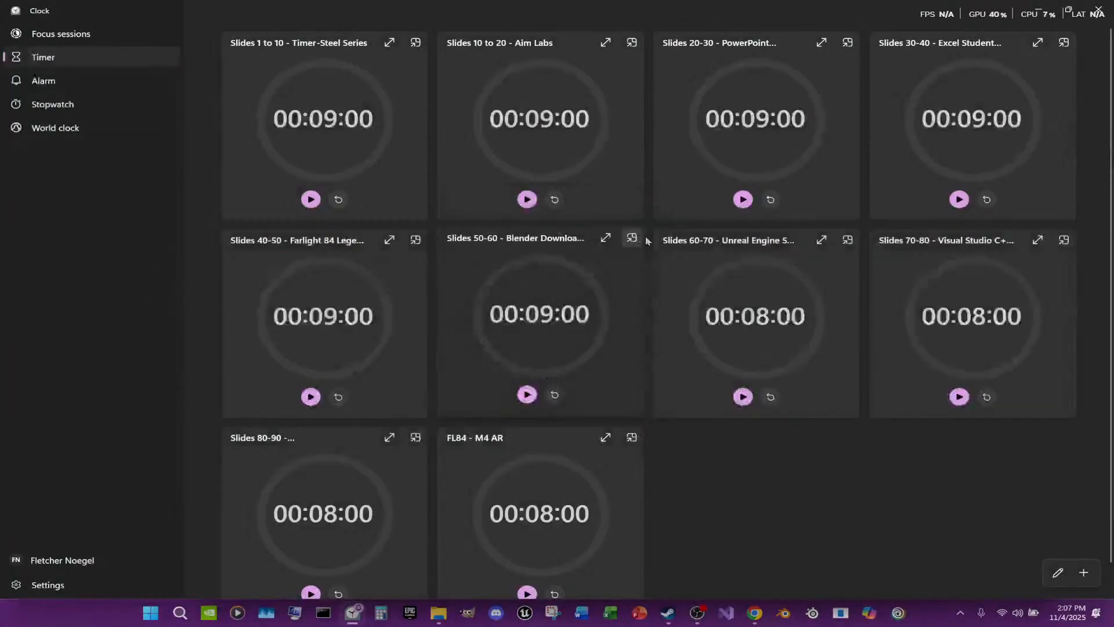
# Inspect the full name of the Slides 60-70 timer in its settings and close them without saving
pyautogui.click(756, 250)
pyautogui.moveTo(600, 344); pyautogui.dragTo(637, 343)
pyautogui.click(626, 393)
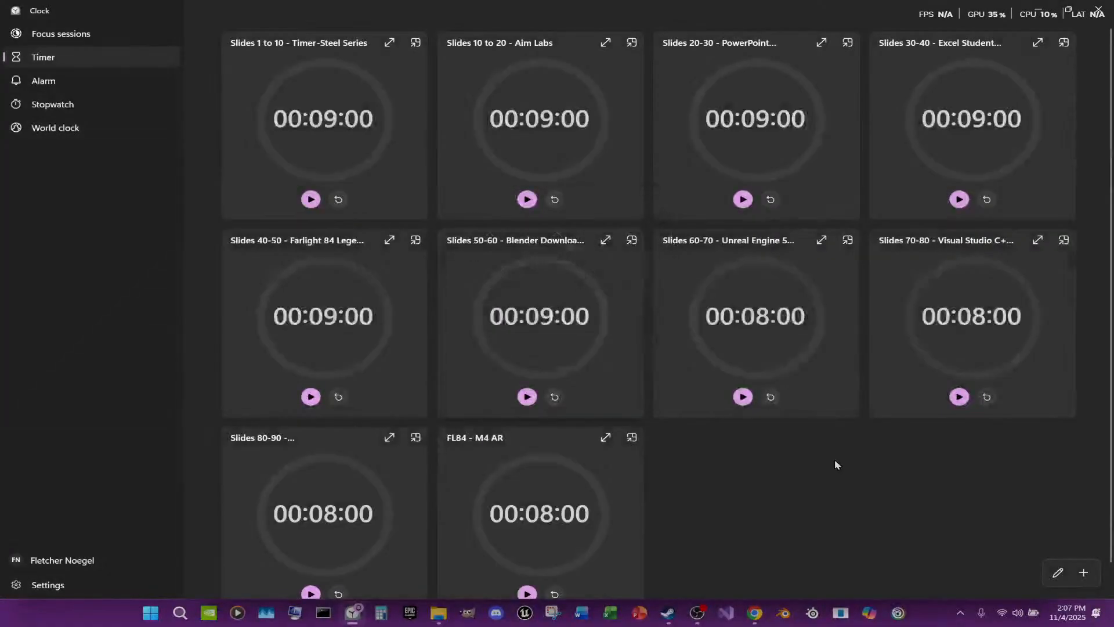
# Append "x AssmanGold" to the end of the Slides 70-80 timer's name and save the timer
pyautogui.click(877, 296)
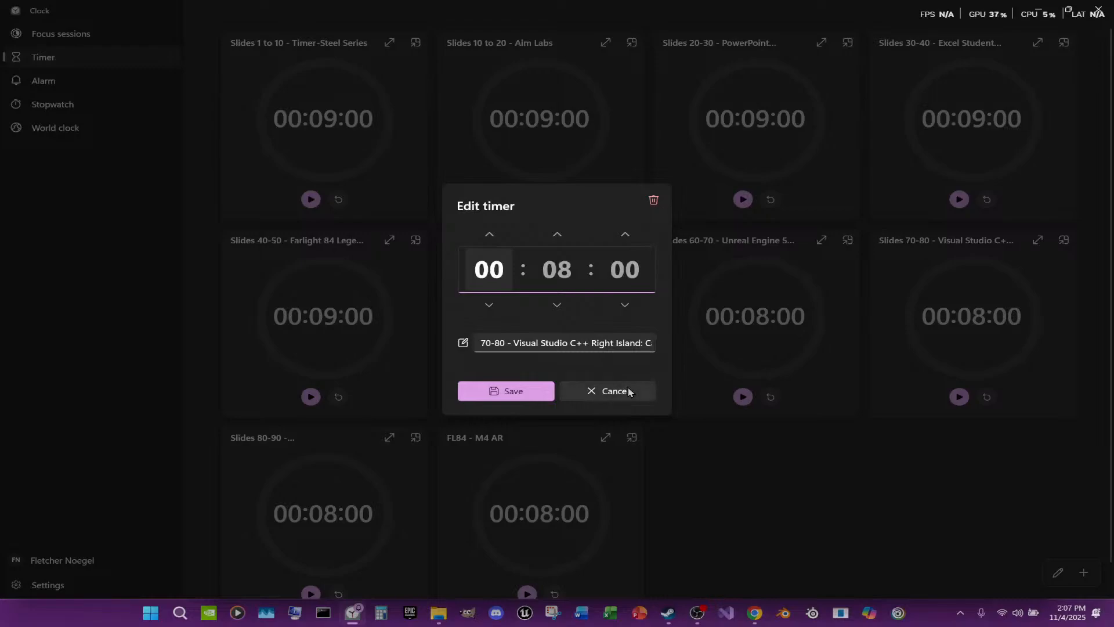
pyautogui.click(606, 344)
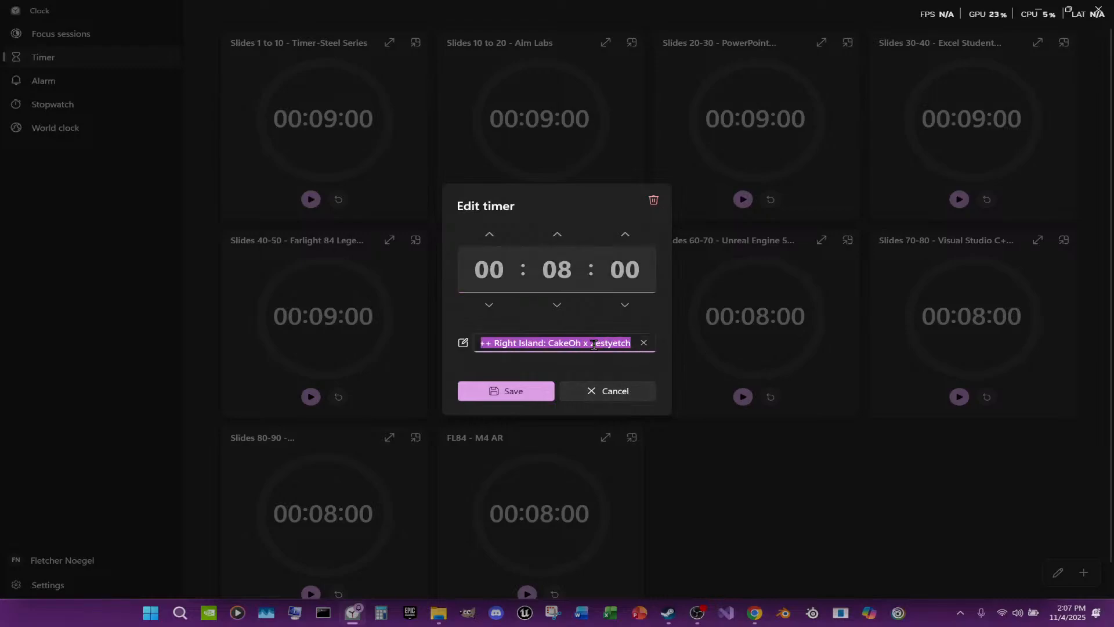
pyautogui.click(629, 344)
pyautogui.write('x')
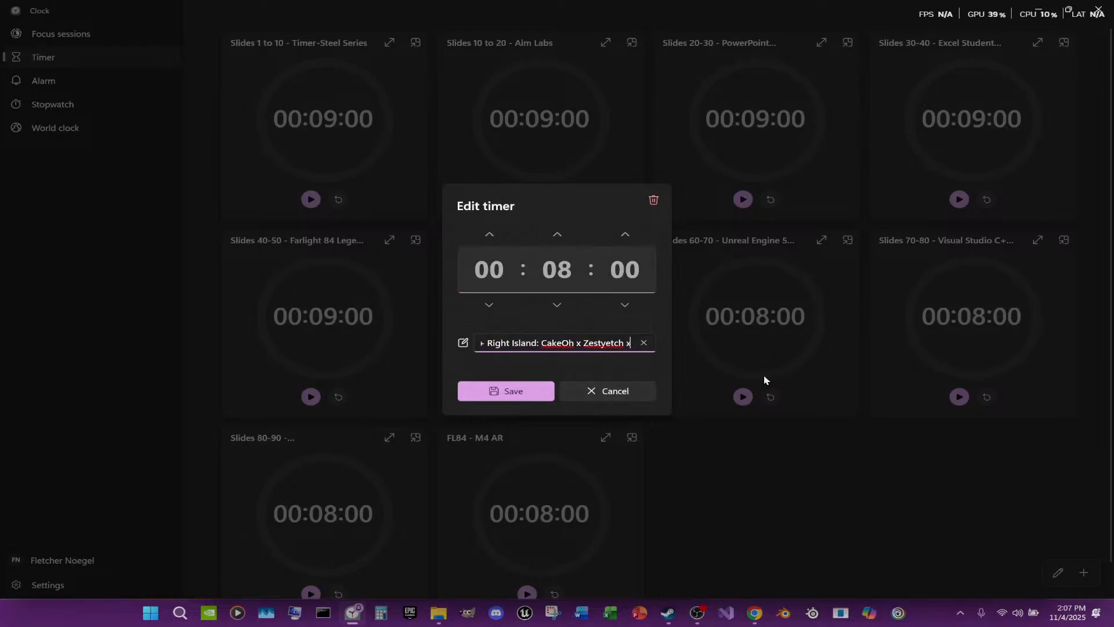
pyautogui.write(' A')
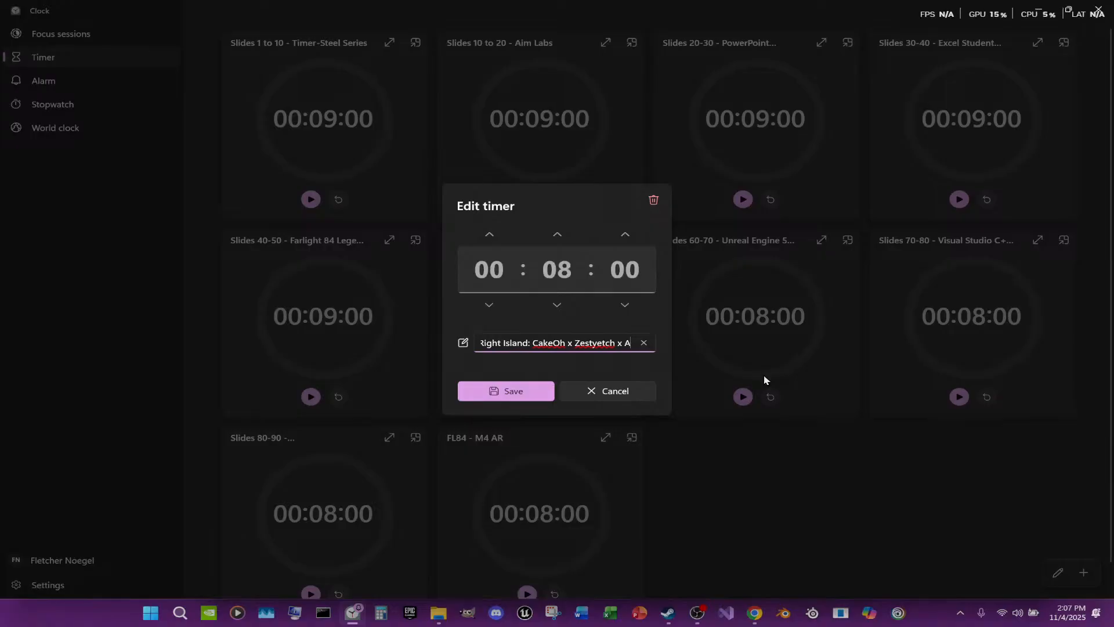
pyautogui.write('ssm')
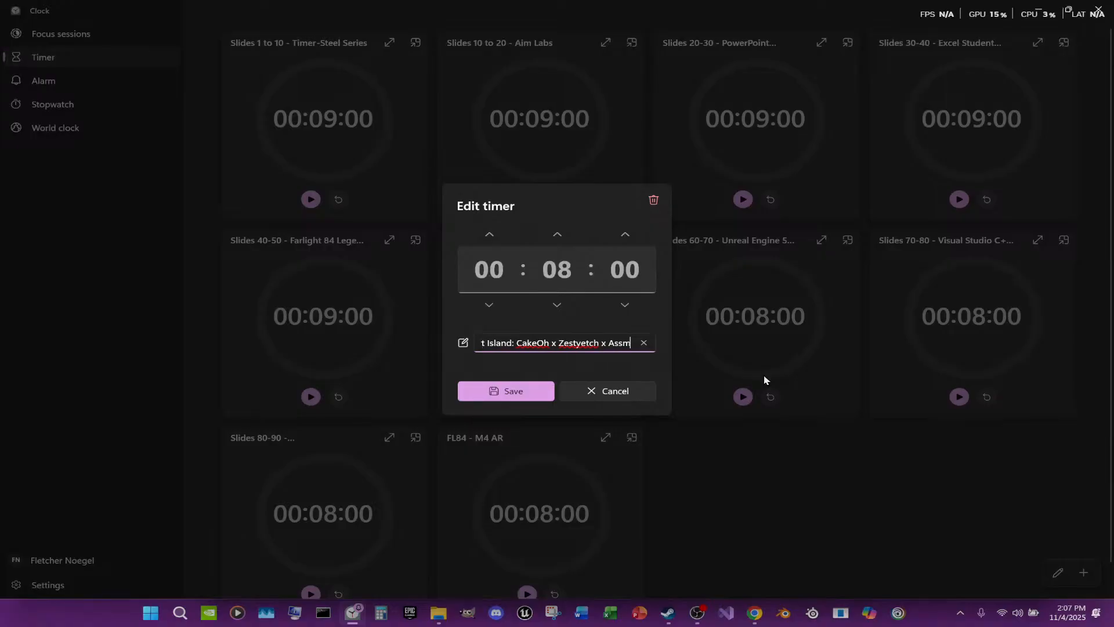
pyautogui.write('anGold')
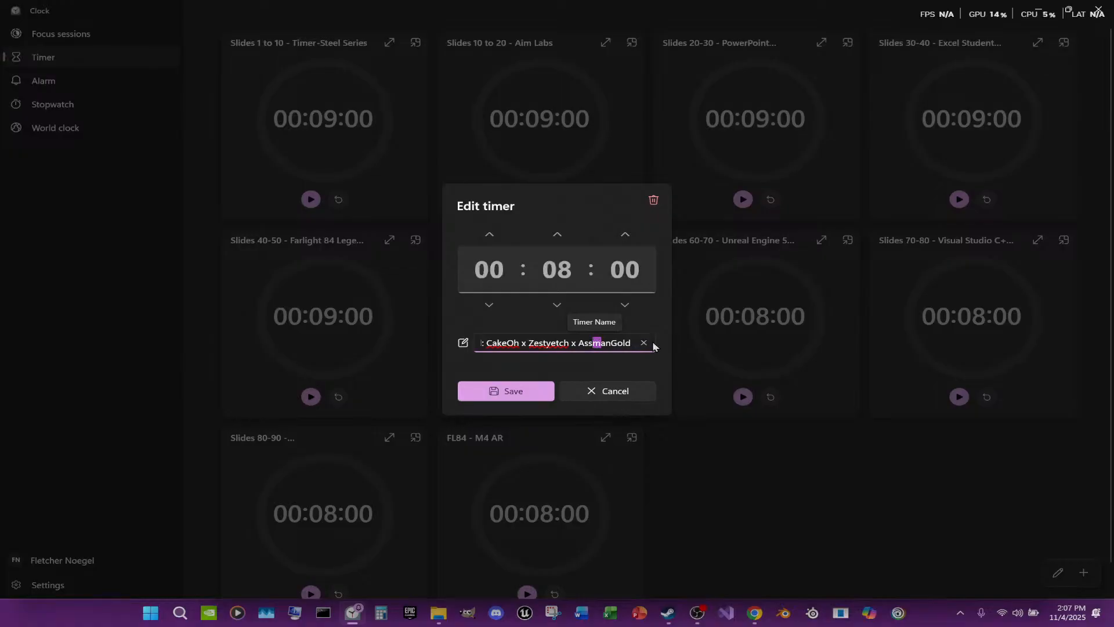
pyautogui.click(518, 391)
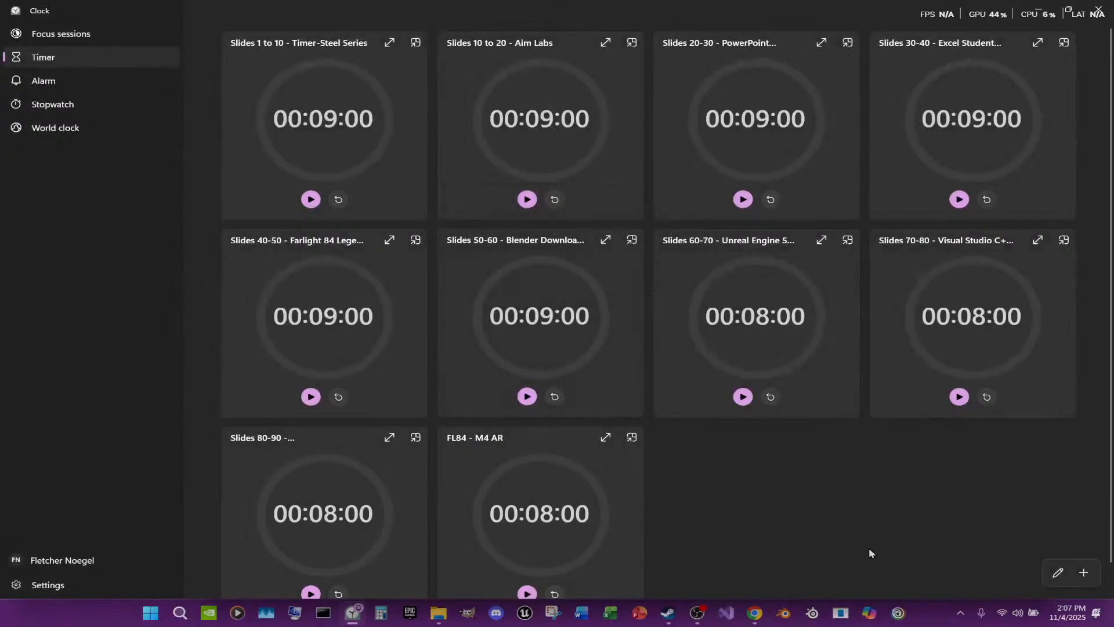